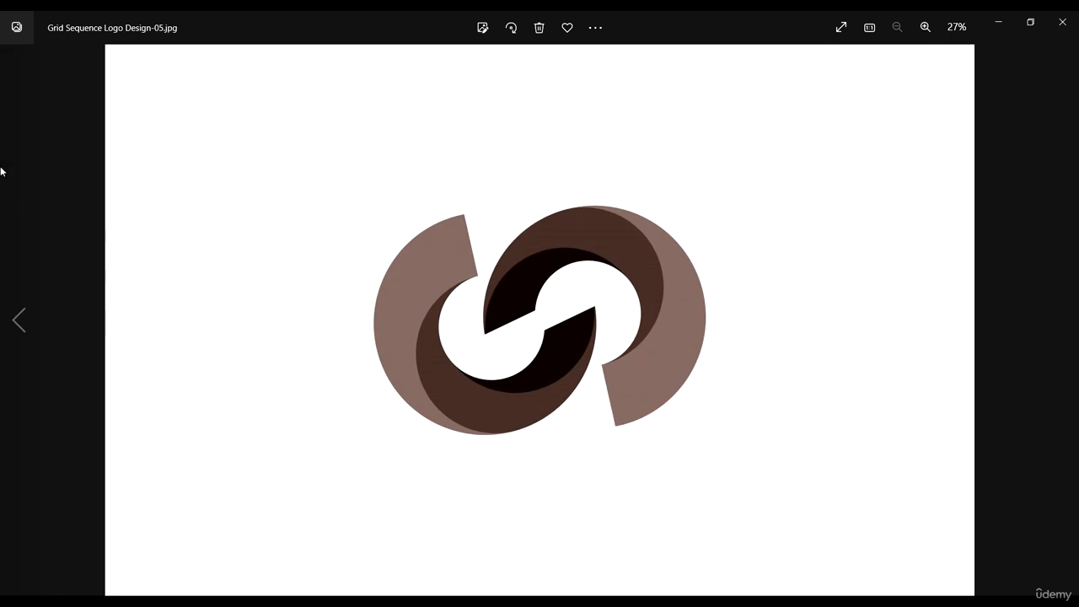
Look back through the reference logo images, switch to Illustrator and open the Grid Sequence Logo Design file
{"action": "left_click", "coordinate": [20, 313]}
{"action": "left_click", "coordinate": [19, 314]}
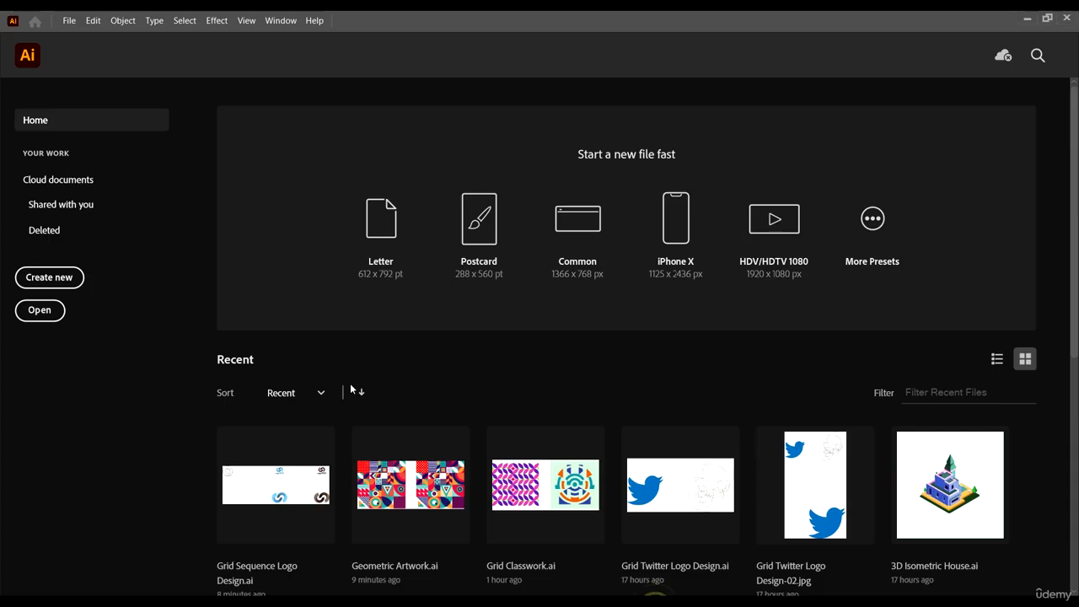
{"action": "left_click", "coordinate": [39, 309]}
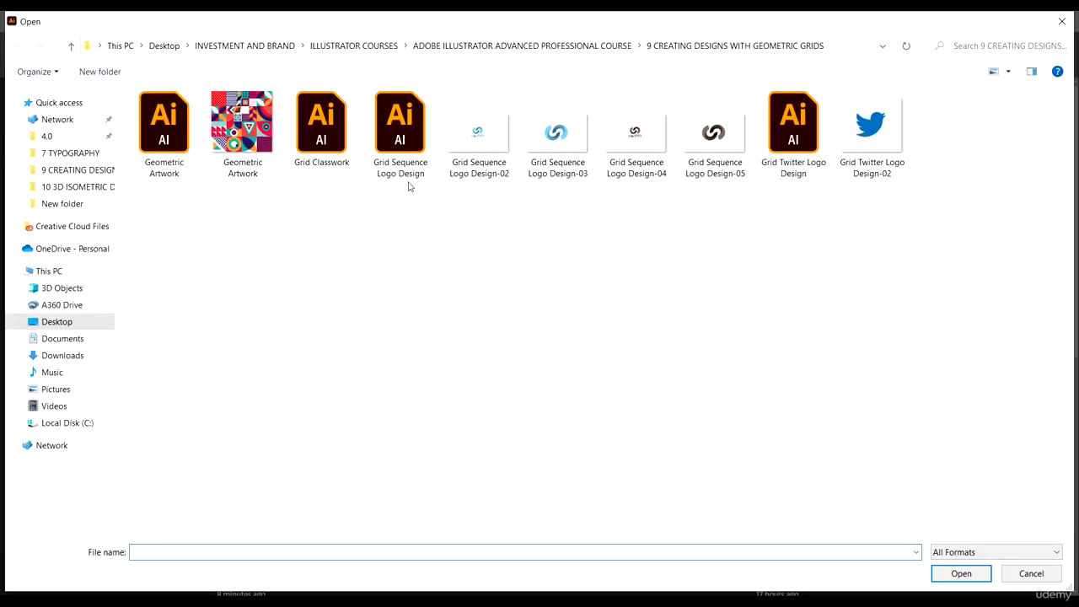
{"action": "left_click", "coordinate": [408, 135]}
{"action": "left_click", "coordinate": [960, 573]}
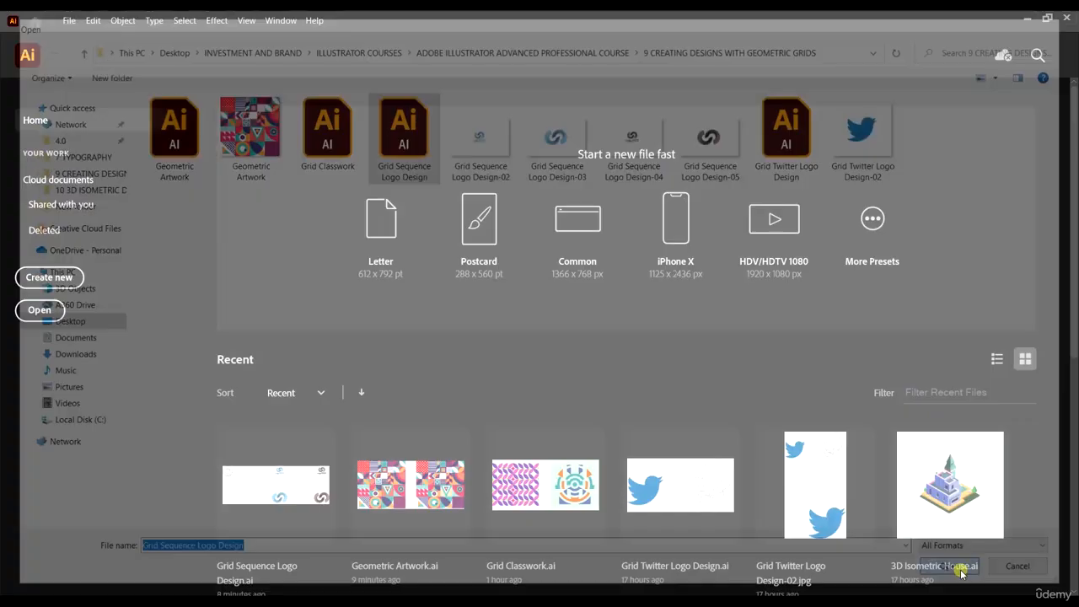
Examine the finished Sequence logos and the circle-and-line construction grid on the separate artboard
{"action": "scroll", "coordinate": [506, 289], "scroll_direction": "down", "scroll_amount": 8}
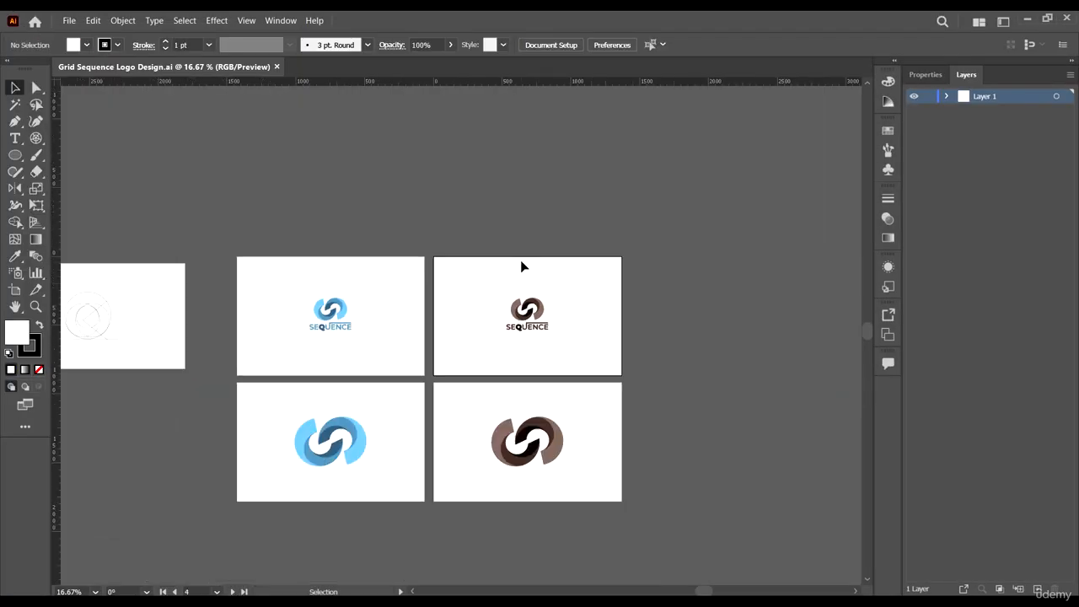
{"action": "scroll", "coordinate": [549, 328], "scroll_direction": "up", "scroll_amount": 8}
{"action": "scroll", "coordinate": [643, 281], "scroll_direction": "down", "scroll_amount": 4}
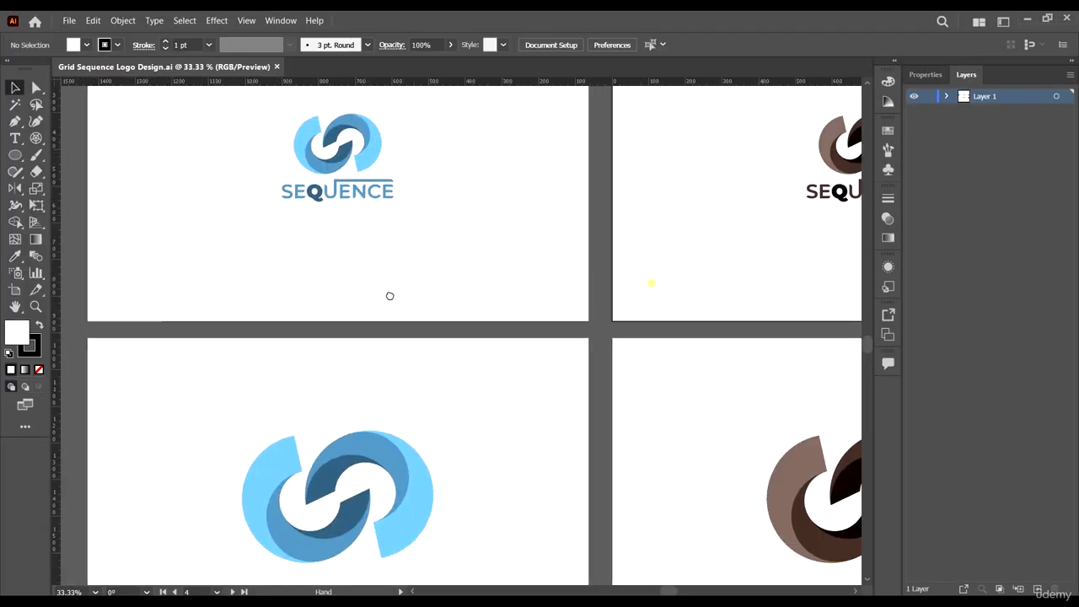
{"action": "scroll", "coordinate": [563, 268], "scroll_direction": "down", "scroll_amount": 1}
{"action": "scroll", "coordinate": [129, 206], "scroll_direction": "up", "scroll_amount": 4}
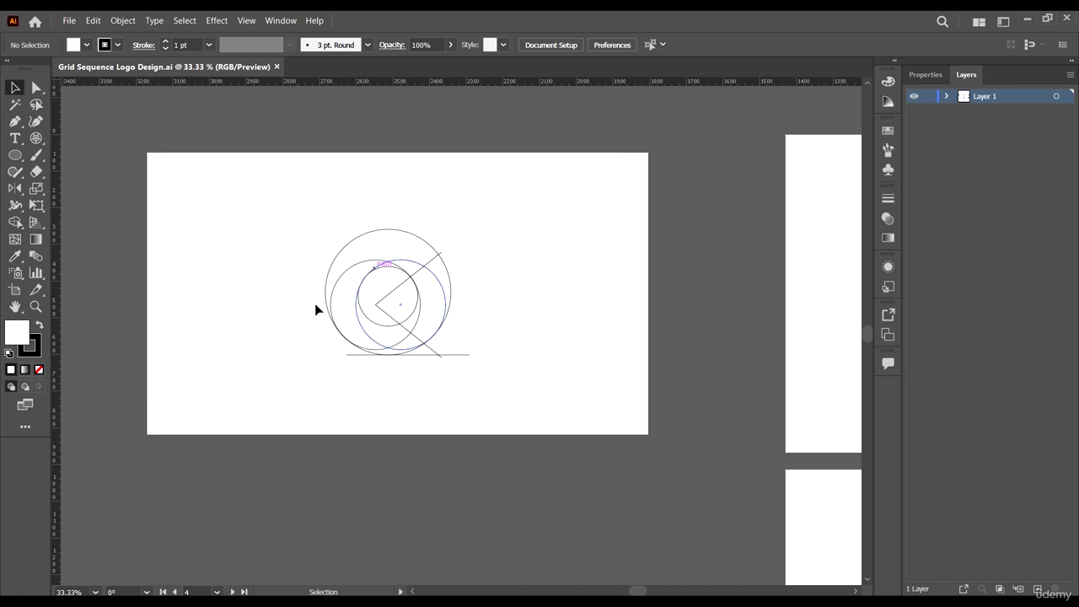
{"action": "scroll", "coordinate": [316, 310], "scroll_direction": "down", "scroll_amount": 1}
{"action": "left_click_drag", "start_coordinate": [287, 171], "coordinate": [517, 355]}
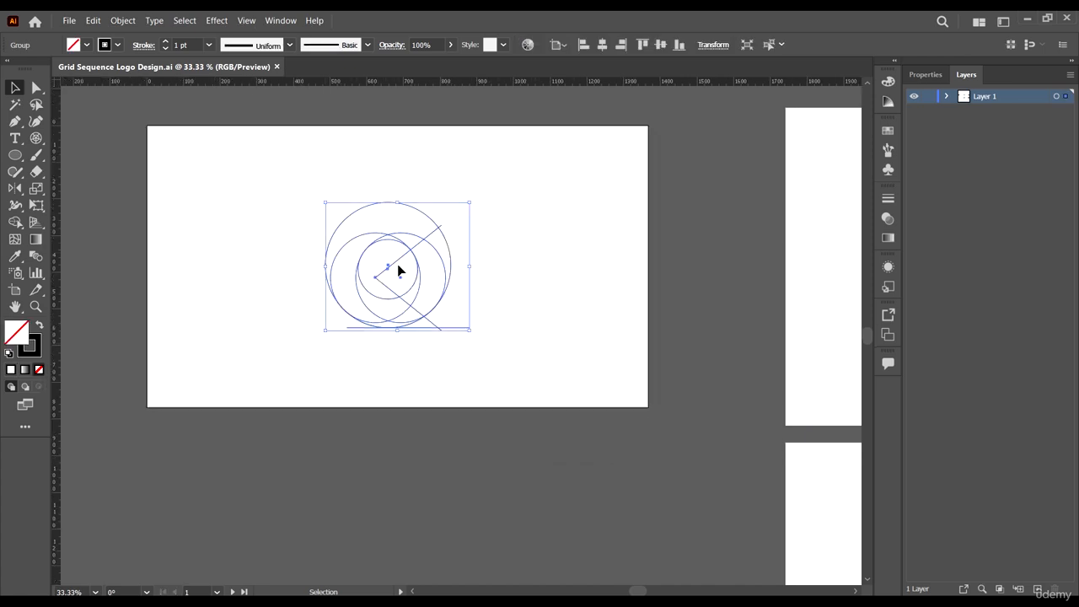
{"action": "left_click", "coordinate": [396, 402]}
{"action": "scroll", "coordinate": [416, 313], "scroll_direction": "down", "scroll_amount": 2}
{"action": "scroll", "coordinate": [479, 279], "scroll_direction": "down", "scroll_amount": 1}
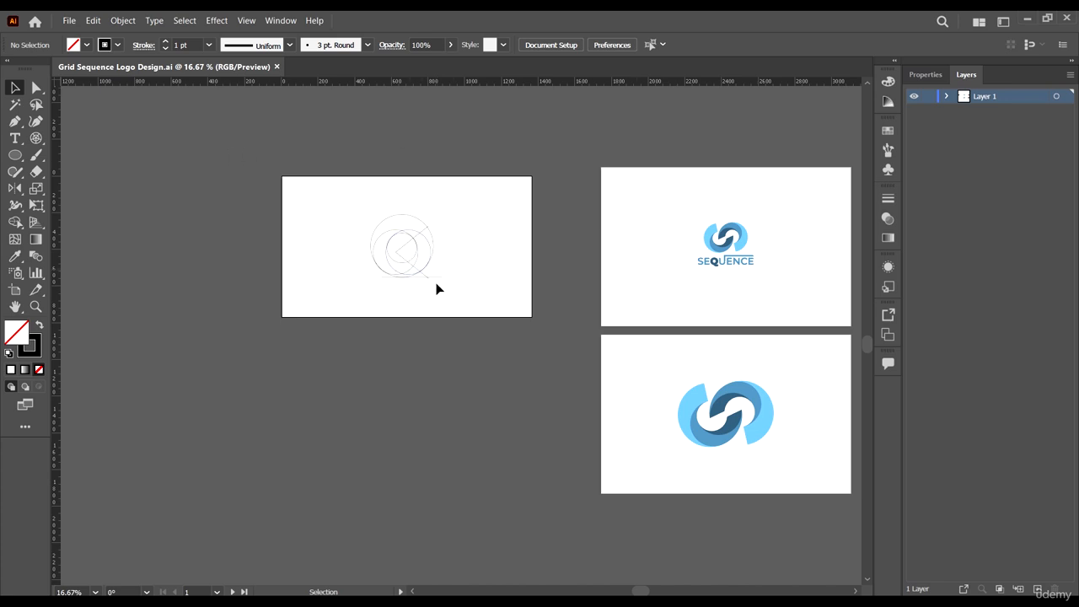
{"action": "scroll", "coordinate": [498, 246], "scroll_direction": "down", "scroll_amount": 1}
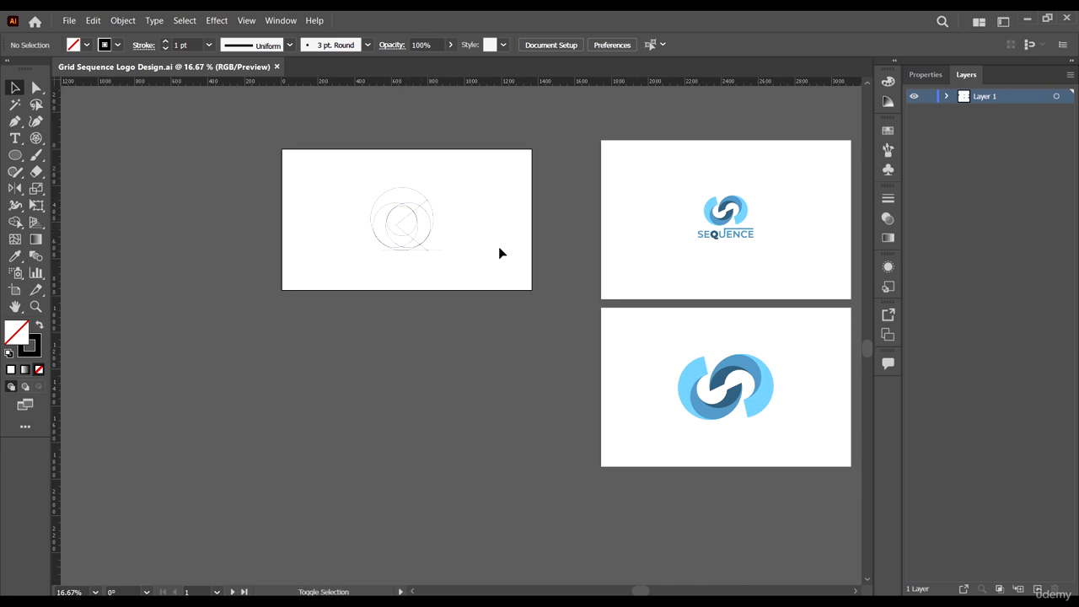
Duplicate the construction-grid artboard directly below the original and delete the artwork from the copy
{"action": "key", "text": "shift+o"}
{"action": "left_click_drag", "start_coordinate": [484, 185], "coordinate": [482, 346]}
{"action": "left_click", "coordinate": [36, 87]}
{"action": "left_click_drag", "start_coordinate": [320, 331], "coordinate": [520, 466]}
{"action": "key", "text": "Delete"}
{"action": "left_click", "coordinate": [15, 87]}
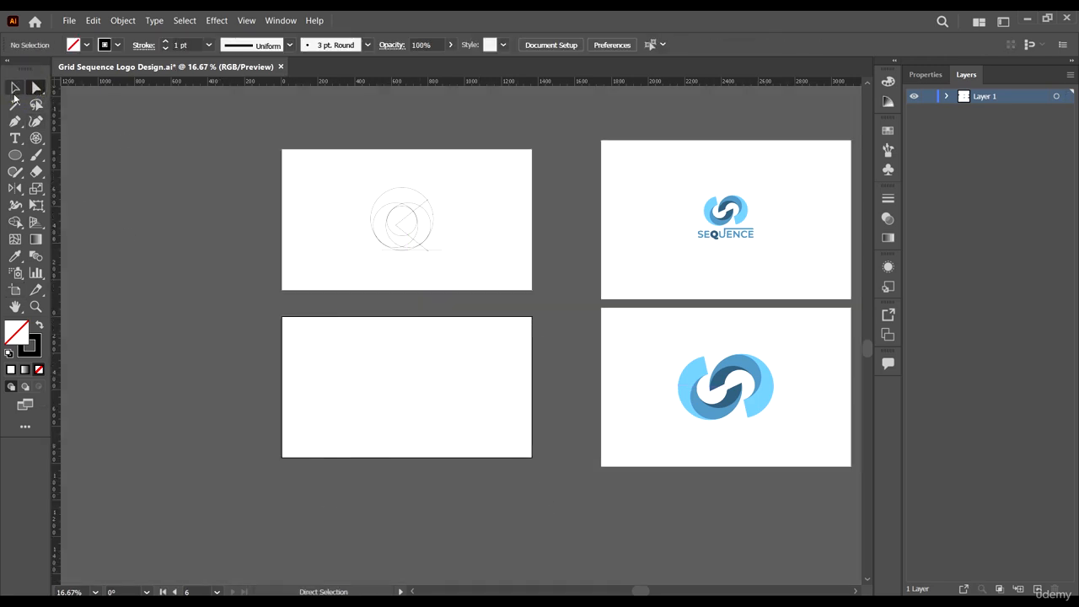
Draw a polar grid of two concentric circles on the empty artboard, about two-thirds of the artboard's height
{"action": "scroll", "coordinate": [63, 186], "scroll_direction": "down", "scroll_amount": 3}
{"action": "scroll", "coordinate": [416, 245], "scroll_direction": "up", "scroll_amount": 1}
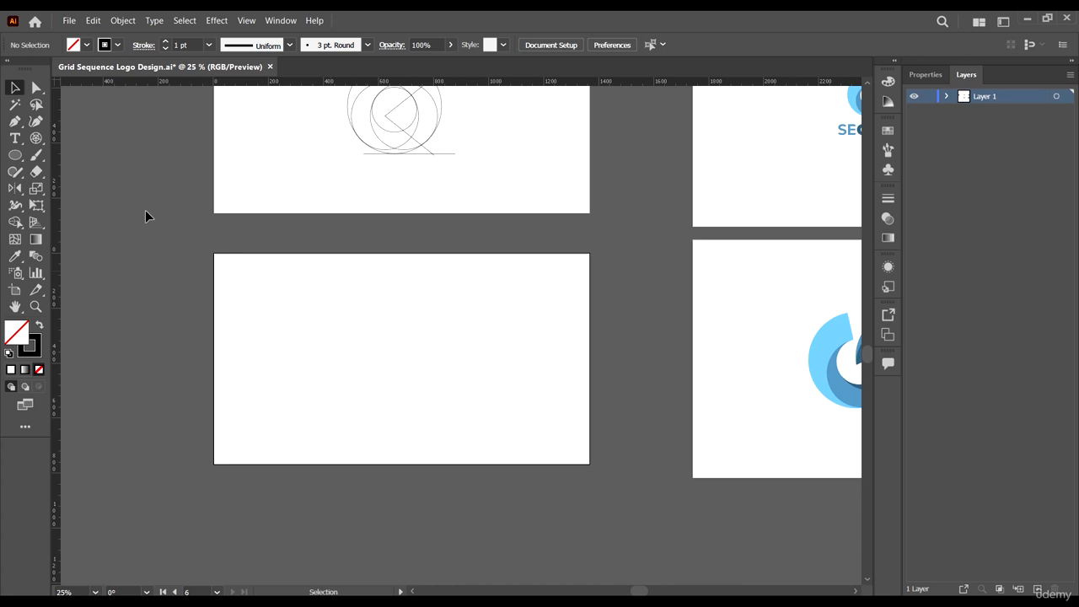
{"action": "left_click", "coordinate": [35, 138]}
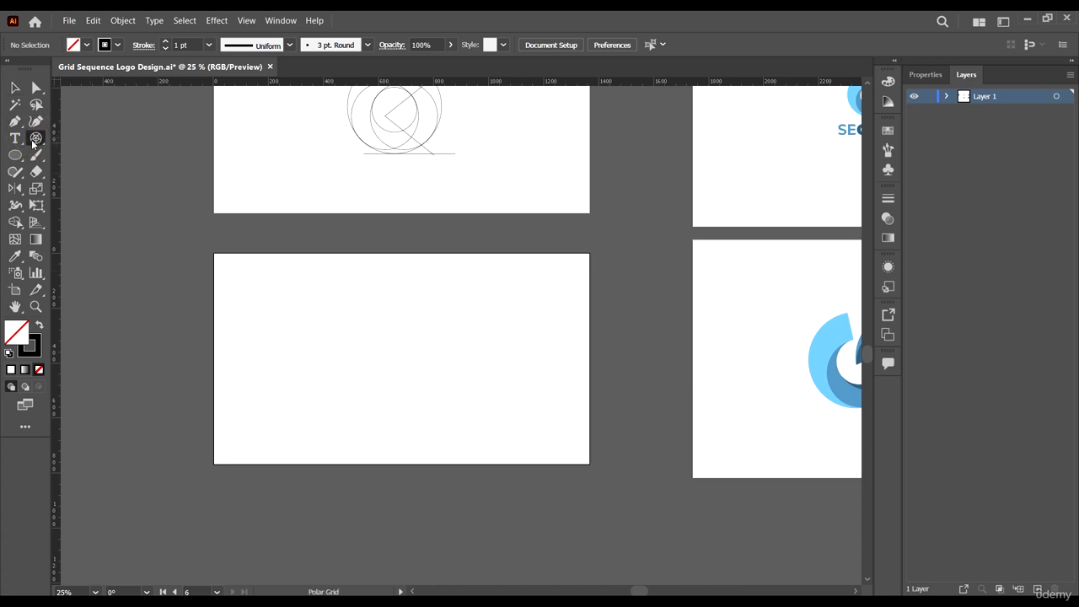
{"action": "left_click_drag", "start_coordinate": [329, 290], "coordinate": [504, 415]}
{"action": "key", "text": "Delete"}
{"action": "scroll", "coordinate": [490, 385], "scroll_direction": "up", "scroll_amount": 1}
{"action": "left_click_drag", "start_coordinate": [275, 257], "coordinate": [421, 383]}
{"action": "key", "text": "Up"}
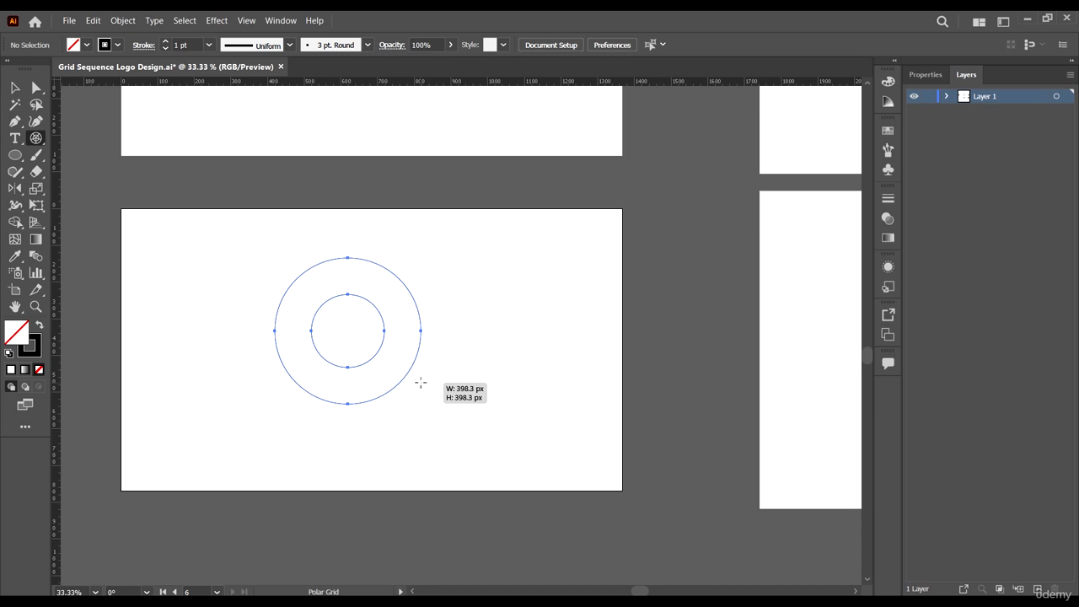
{"action": "left_click_drag", "start_coordinate": [421, 382], "coordinate": [458, 428]}
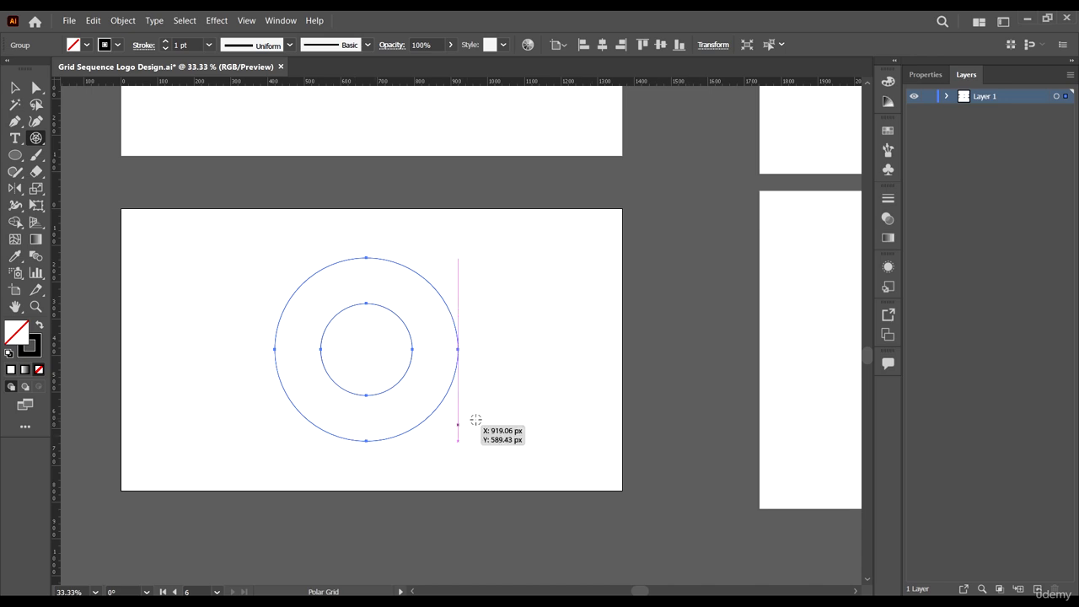
Try to centre the concentric circles on the artboard with horizontal and vertical centre alignment
{"action": "left_click", "coordinate": [15, 88]}
{"action": "scroll", "coordinate": [568, 287], "scroll_direction": "down", "scroll_amount": 2}
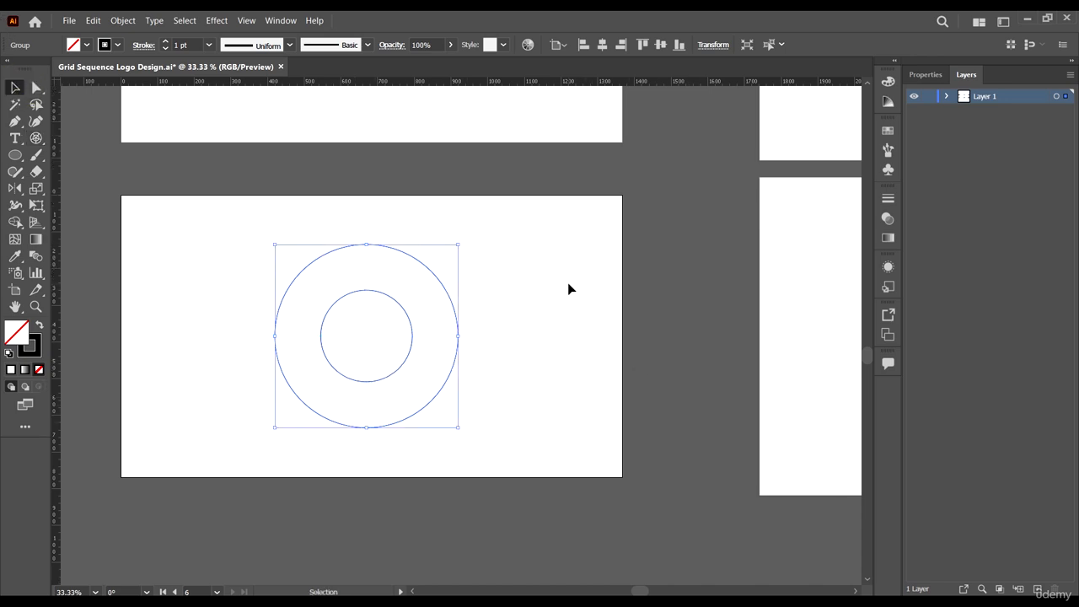
{"action": "scroll", "coordinate": [385, 270], "scroll_direction": "up", "scroll_amount": 1}
{"action": "scroll", "coordinate": [462, 304], "scroll_direction": "down", "scroll_amount": 1}
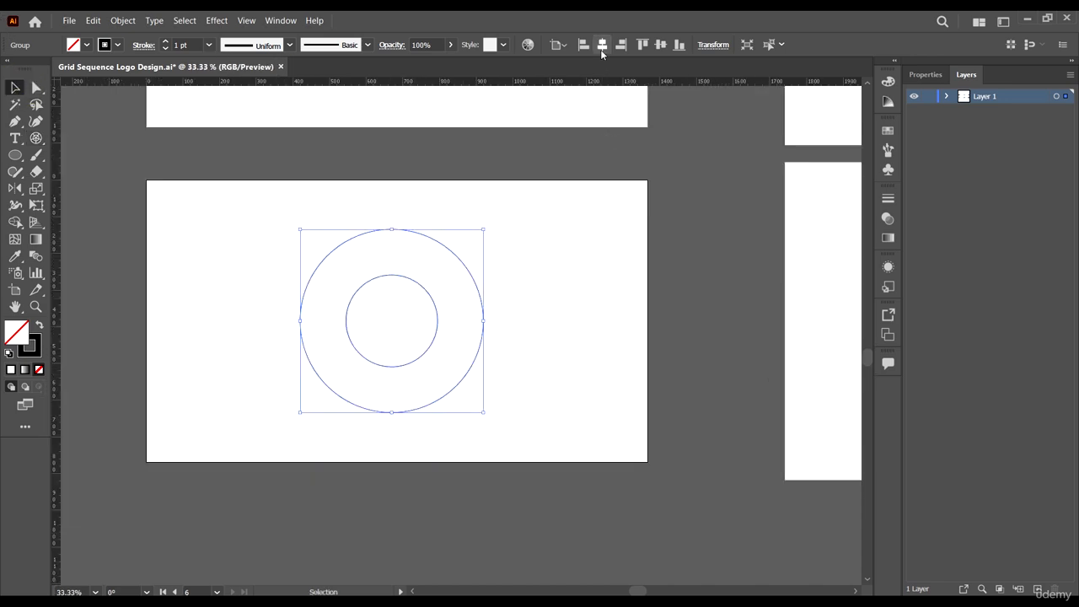
{"action": "left_click", "coordinate": [602, 45]}
{"action": "left_click", "coordinate": [659, 44]}
{"action": "left_click", "coordinate": [590, 313]}
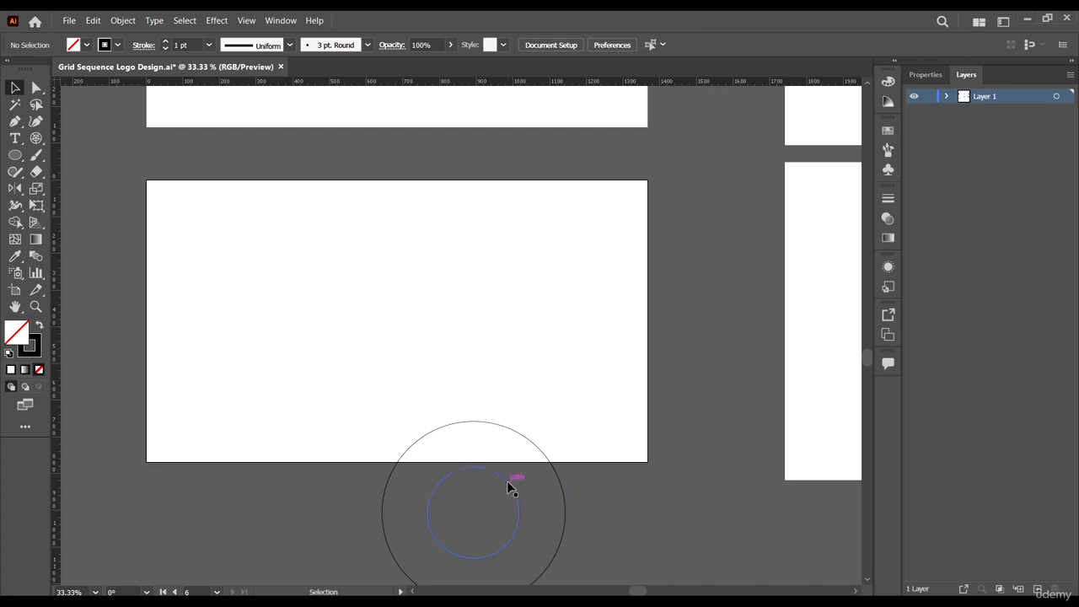
Move the concentric circles to the centre of the new artboard and deselect them
{"action": "left_click_drag", "start_coordinate": [506, 480], "coordinate": [433, 284]}
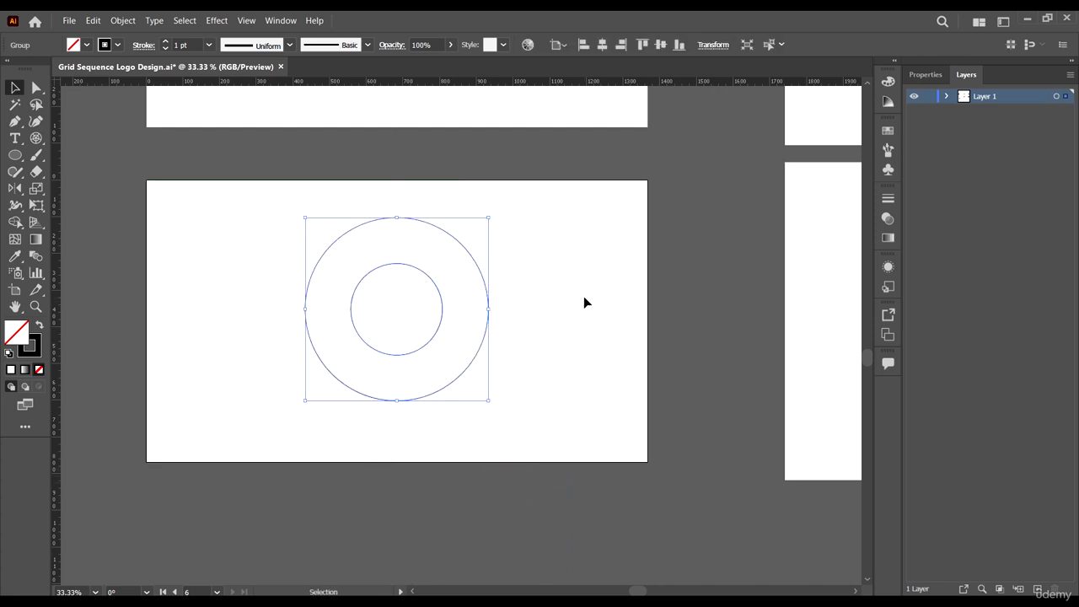
{"action": "scroll", "coordinate": [439, 312], "scroll_direction": "left", "scroll_amount": 1}
{"action": "left_click", "coordinate": [428, 300]}
{"action": "scroll", "coordinate": [314, 244], "scroll_direction": "up", "scroll_amount": 1}
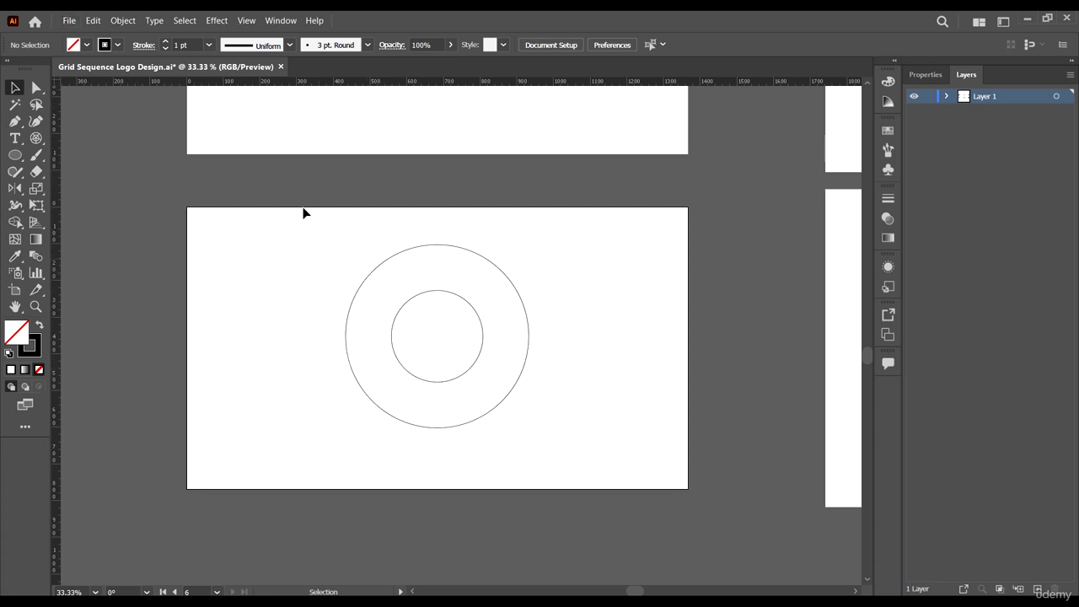
{"action": "scroll", "coordinate": [312, 220], "scroll_direction": "down", "scroll_amount": 1}
{"action": "scroll", "coordinate": [327, 234], "scroll_direction": "up", "scroll_amount": 1}
{"action": "left_click_drag", "start_coordinate": [440, 281], "coordinate": [443, 292]}
{"action": "scroll", "coordinate": [570, 363], "scroll_direction": "down", "scroll_amount": 1}
{"action": "scroll", "coordinate": [566, 306], "scroll_direction": "down", "scroll_amount": 4}
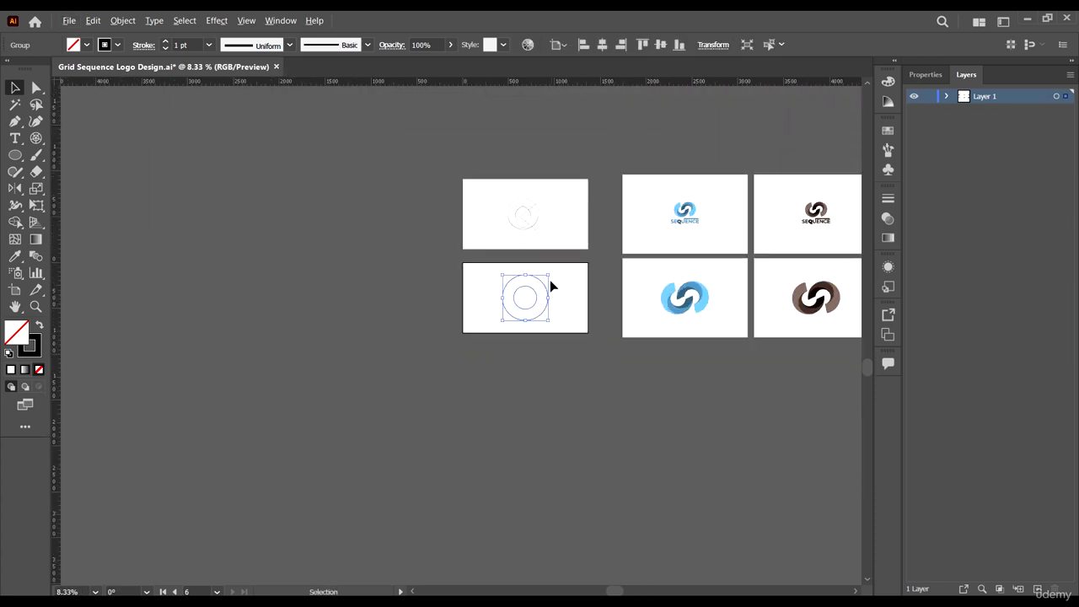
{"action": "scroll", "coordinate": [551, 270], "scroll_direction": "up", "scroll_amount": 3}
{"action": "scroll", "coordinate": [563, 396], "scroll_direction": "up", "scroll_amount": 1}
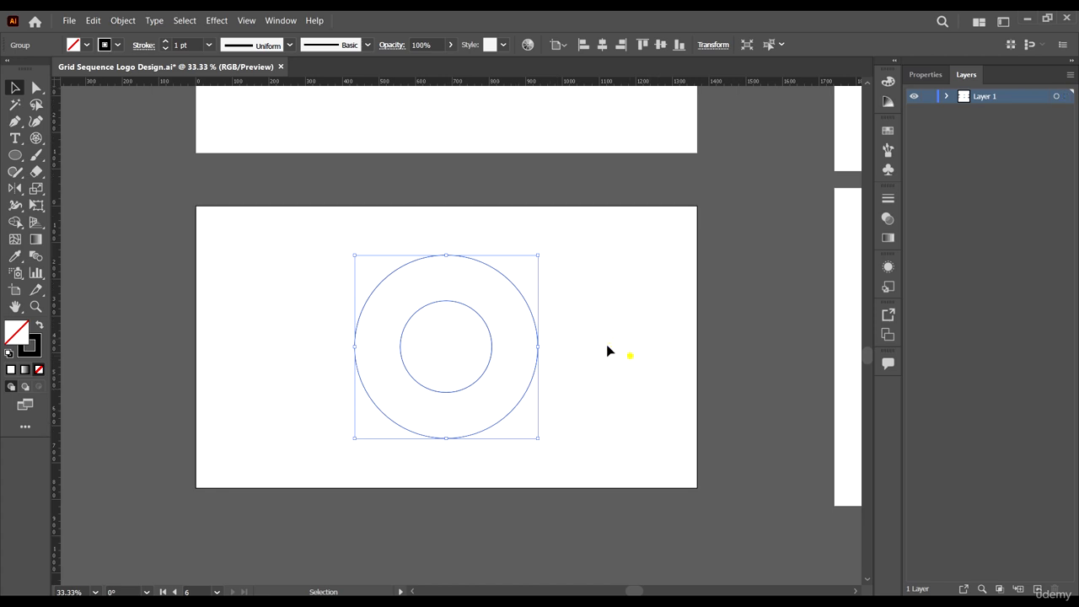
{"action": "left_click", "coordinate": [628, 357]}
Draw a single-ring polar grid circle left of the concentric circles, sized between the inner and outer ones
{"action": "left_click", "coordinate": [35, 140]}
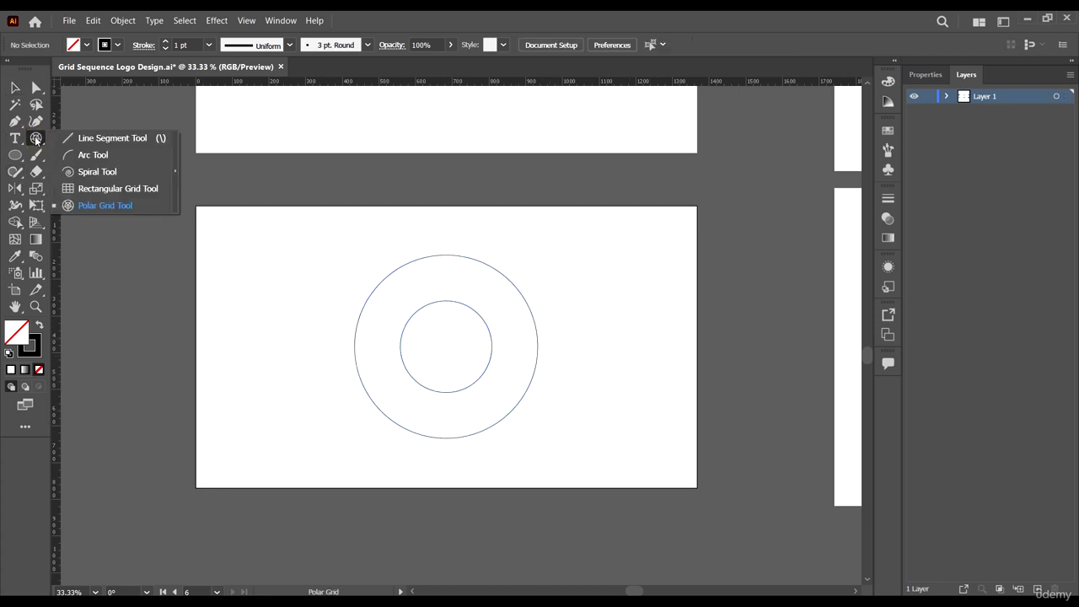
{"action": "left_click_drag", "start_coordinate": [217, 243], "coordinate": [306, 373]}
{"action": "key", "text": "shift"}
{"action": "key", "text": "Down"}
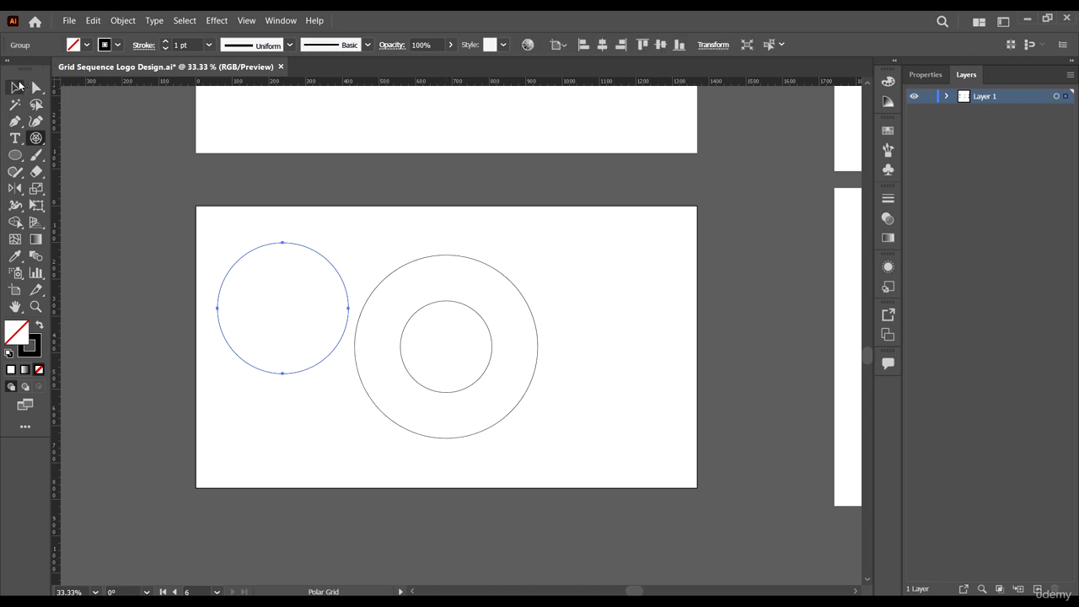
{"action": "left_click", "coordinate": [16, 86]}
Move the single circle over the lower-left part of the concentric circles so that it overlaps both
{"action": "scroll", "coordinate": [266, 240], "scroll_direction": "down", "scroll_amount": 2}
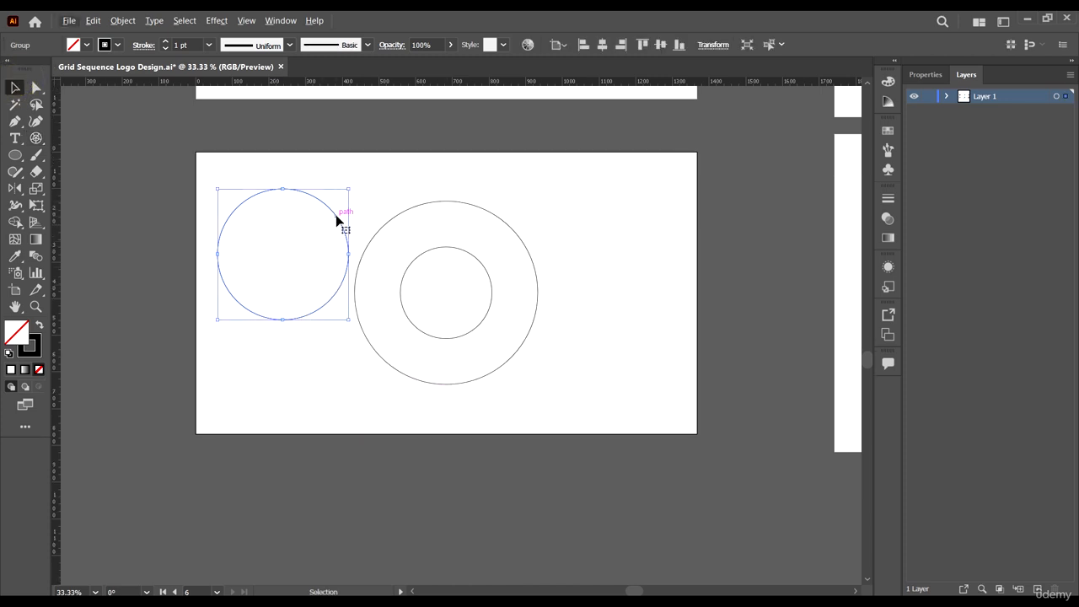
{"action": "left_click_drag", "start_coordinate": [336, 221], "coordinate": [439, 282]}
{"action": "key", "text": "ctrl+minus"}
{"action": "key", "text": "ctrl+minus"}
{"action": "key", "text": "ctrl+minus"}
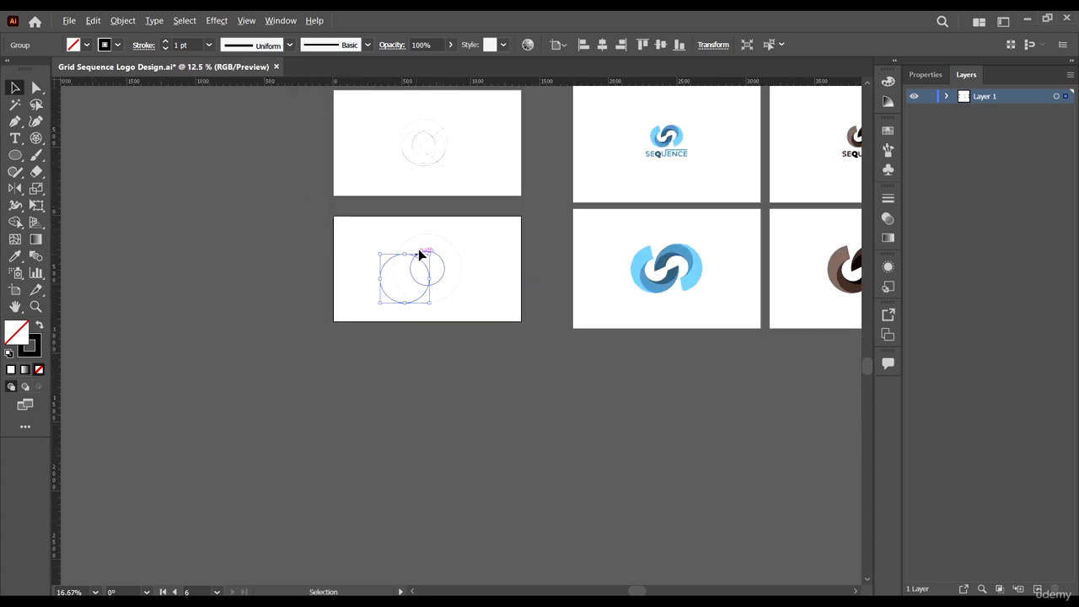
{"action": "scroll", "coordinate": [456, 236], "scroll_direction": "up", "scroll_amount": 3}
{"action": "scroll", "coordinate": [423, 302], "scroll_direction": "up", "scroll_amount": 2}
{"action": "scroll", "coordinate": [412, 308], "scroll_direction": "up", "scroll_amount": 1}
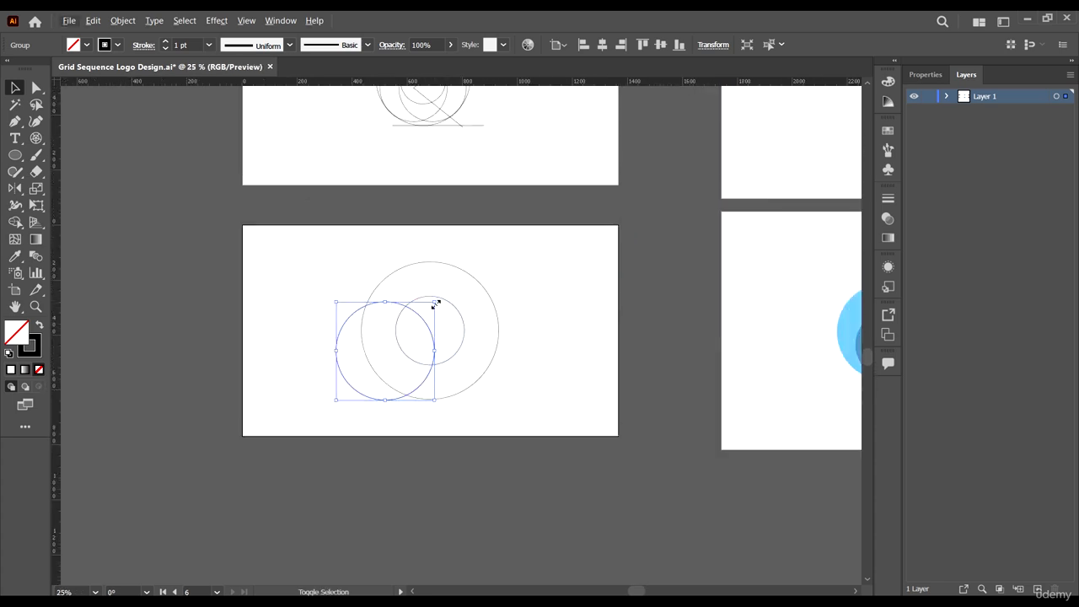
Enlarge the overlapping circle proportionally from its upper-right corner
{"action": "scroll", "coordinate": [430, 303], "scroll_direction": "up", "scroll_amount": 1}
{"action": "left_click_drag", "start_coordinate": [435, 300], "coordinate": [476, 282]}
{"action": "scroll", "coordinate": [436, 295], "scroll_direction": "down", "scroll_amount": 2}
{"action": "scroll", "coordinate": [443, 289], "scroll_direction": "up", "scroll_amount": 2}
{"action": "scroll", "coordinate": [454, 350], "scroll_direction": "up", "scroll_amount": 2}
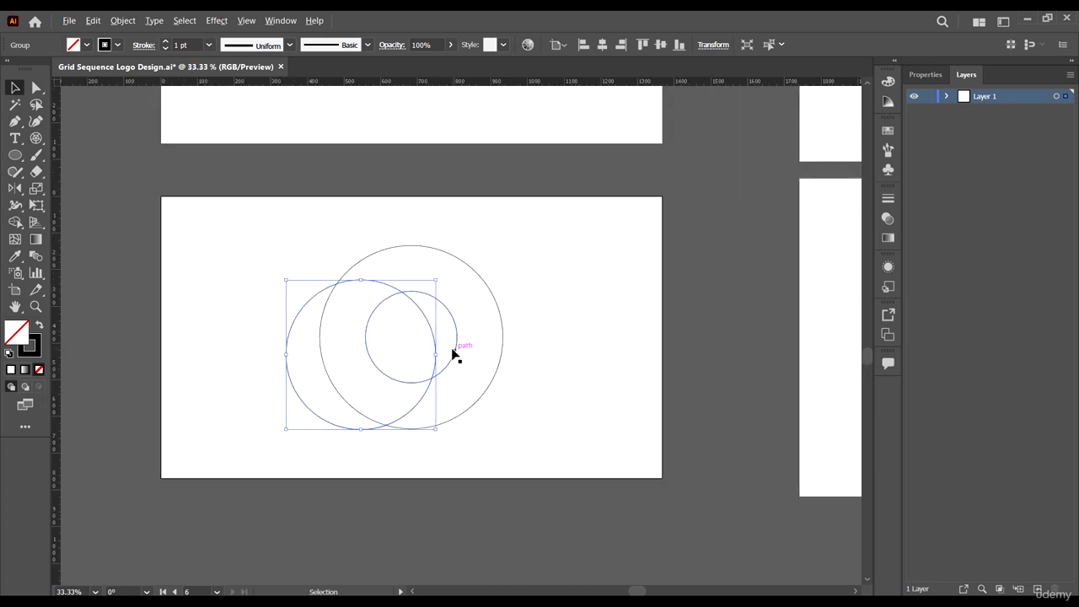
Shift the enlarged circle horizontally so that its upper-right arc meets the edge of the inner circle
{"action": "scroll", "coordinate": [424, 338], "scroll_direction": "up", "scroll_amount": 2}
{"action": "left_click_drag", "start_coordinate": [416, 349], "coordinate": [439, 352]}
{"action": "scroll", "coordinate": [437, 352], "scroll_direction": "up", "scroll_amount": 6}
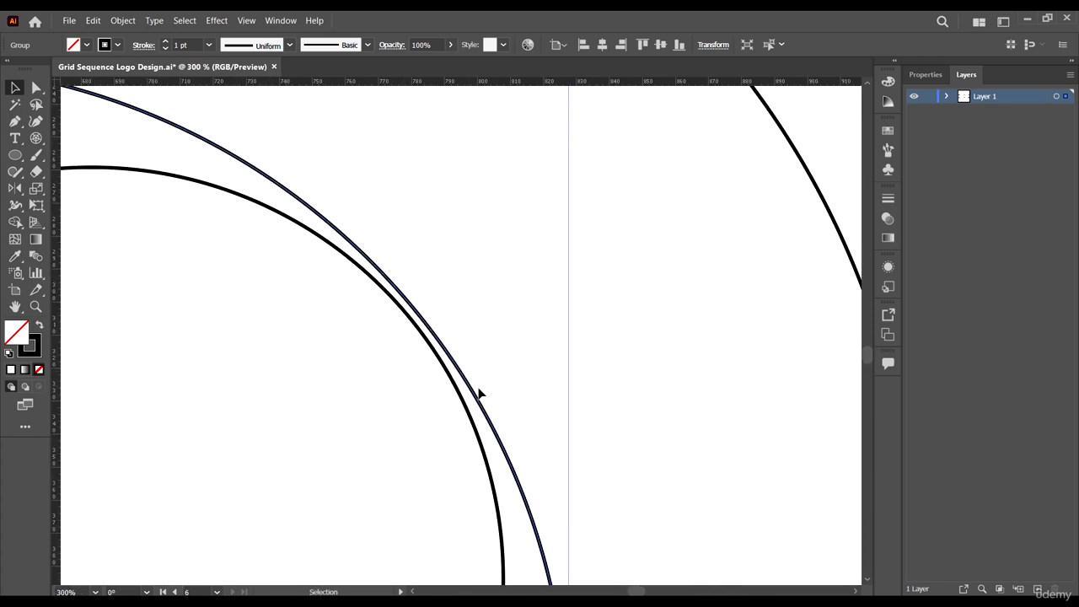
{"action": "mouse_move", "coordinate": [476, 393]}
{"action": "left_mouse_down"}
{"action": "mouse_move", "coordinate": [474, 403]}
{"action": "mouse_move", "coordinate": [472, 392]}
{"action": "left_mouse_up"}
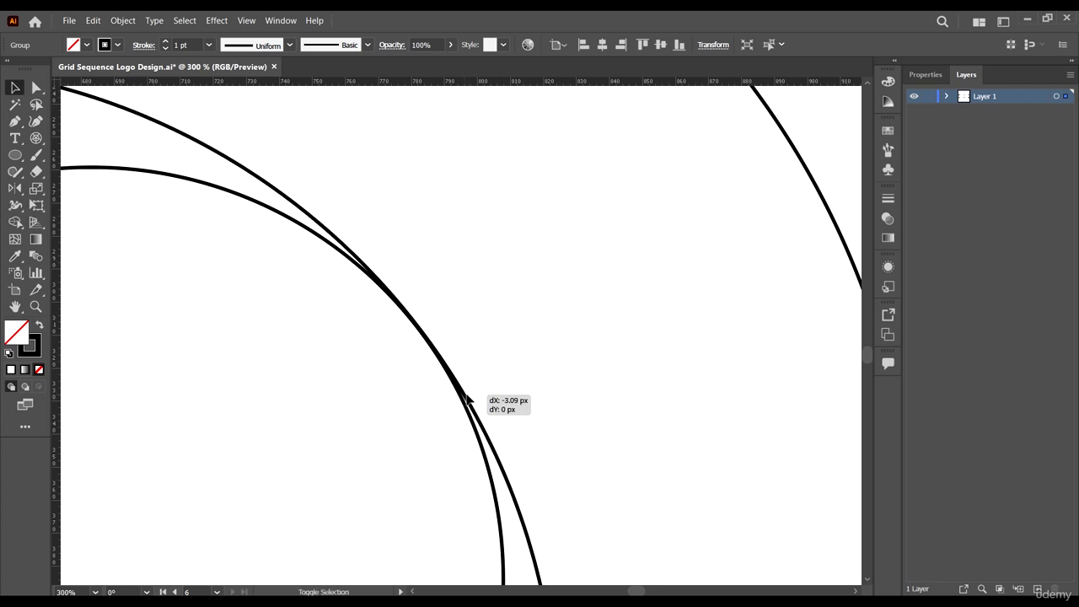
Shrink the middle circle slightly from its lower-left corner to bring its arc toward the outer circle's edge
{"action": "scroll", "coordinate": [472, 393], "scroll_direction": "down", "scroll_amount": 6}
{"action": "key", "text": "space"}
{"action": "left_click_drag", "start_coordinate": [448, 345], "coordinate": [508, 300]}
{"action": "scroll", "coordinate": [398, 425], "scroll_direction": "up", "scroll_amount": 2}
{"action": "mouse_move", "coordinate": [355, 484]}
{"action": "left_mouse_down"}
{"action": "mouse_move", "coordinate": [376, 455]}
{"action": "mouse_move", "coordinate": [372, 482]}
{"action": "left_mouse_up"}
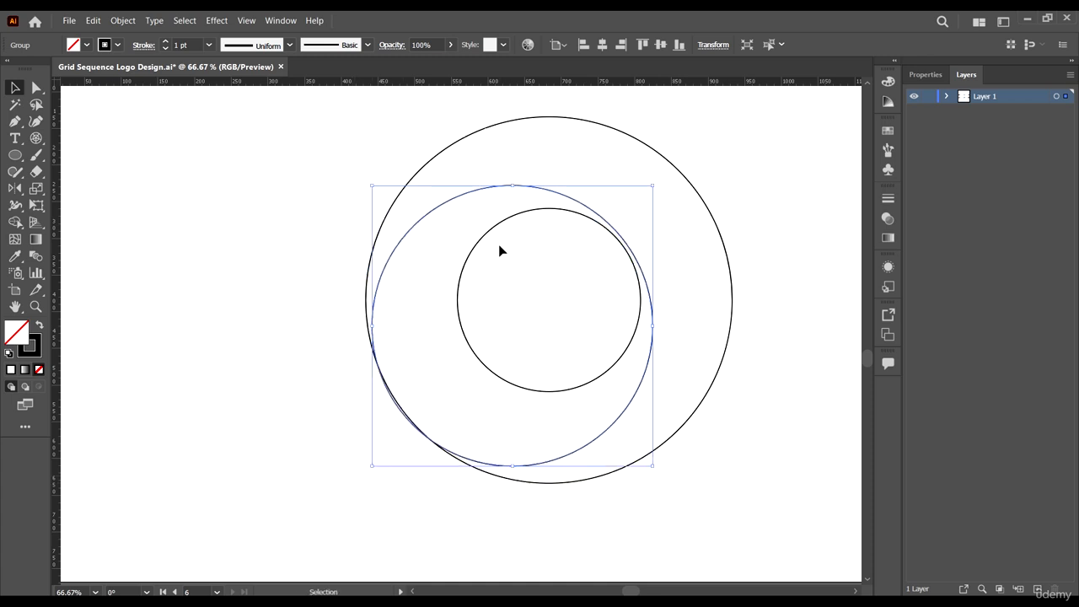
Move the middle circle slightly down and right against the inner circle, and shrink it from its lower-left corner
{"action": "scroll", "coordinate": [512, 217], "scroll_direction": "up", "scroll_amount": 2}
{"action": "left_click_drag", "start_coordinate": [556, 153], "coordinate": [568, 176]}
{"action": "scroll", "coordinate": [568, 175], "scroll_direction": "down", "scroll_amount": 2}
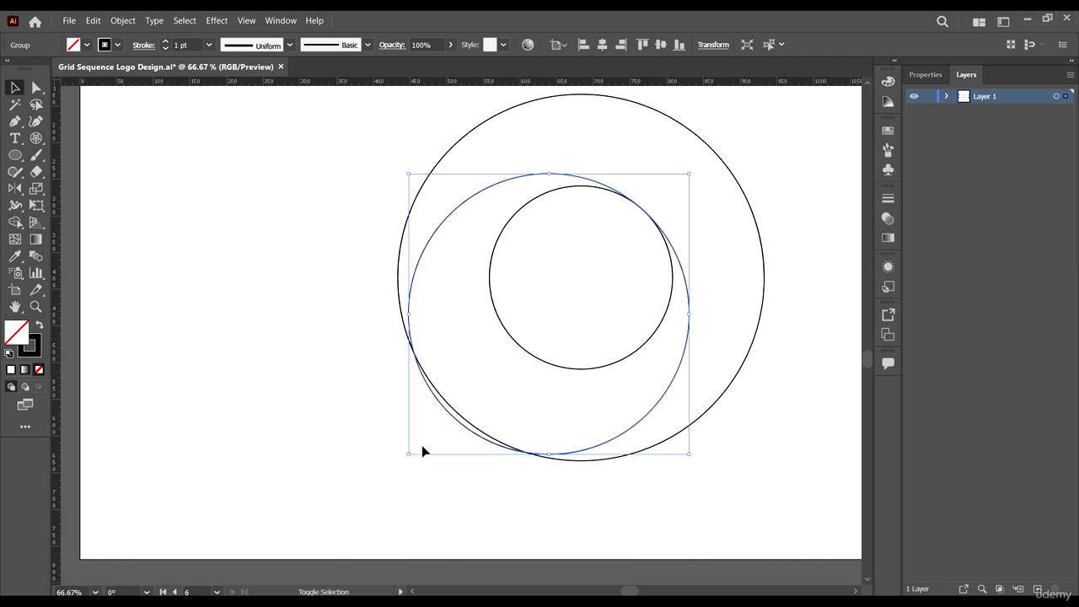
{"action": "mouse_move", "coordinate": [408, 455]}
{"action": "left_mouse_down"}
{"action": "mouse_move", "coordinate": [413, 443]}
{"action": "mouse_move", "coordinate": [414, 454]}
{"action": "left_mouse_up"}
Scale the middle circle from its upper-right corner to about 374 px, tangent to the inner circle, and check the fit
{"action": "scroll", "coordinate": [621, 207], "scroll_direction": "up", "scroll_amount": 3}
{"action": "scroll", "coordinate": [749, 154], "scroll_direction": "up", "scroll_amount": 2}
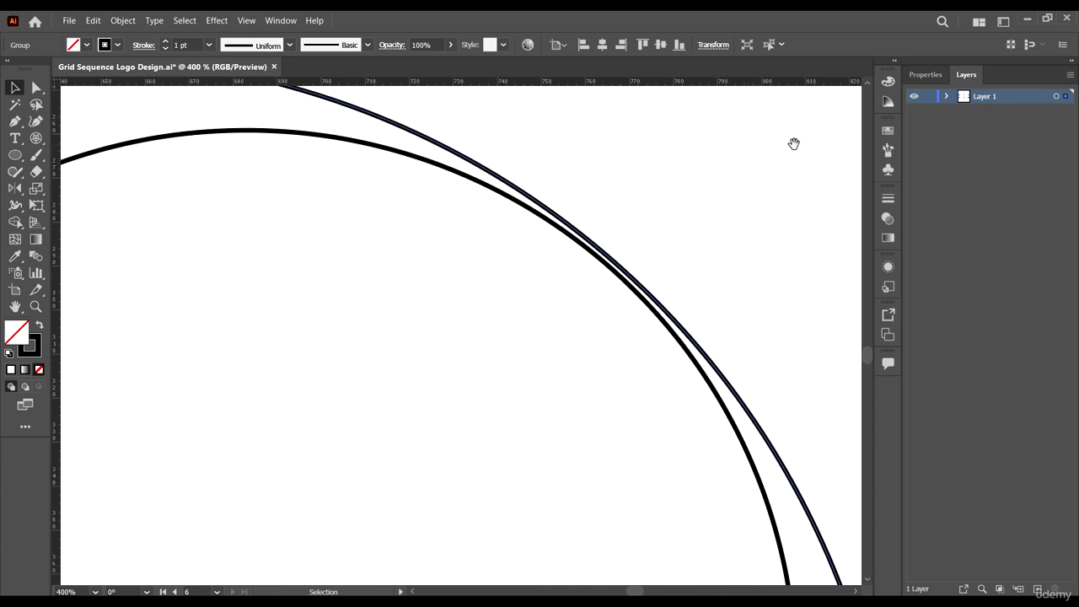
{"action": "left_click_drag", "start_coordinate": [794, 145], "coordinate": [761, 171]}
{"action": "scroll", "coordinate": [643, 169], "scroll_direction": "down", "scroll_amount": 1}
{"action": "mouse_move", "coordinate": [724, 134]}
{"action": "left_mouse_down"}
{"action": "mouse_move", "coordinate": [706, 137]}
{"action": "mouse_move", "coordinate": [723, 123]}
{"action": "left_mouse_up"}
{"action": "scroll", "coordinate": [711, 178], "scroll_direction": "up", "scroll_amount": 1}
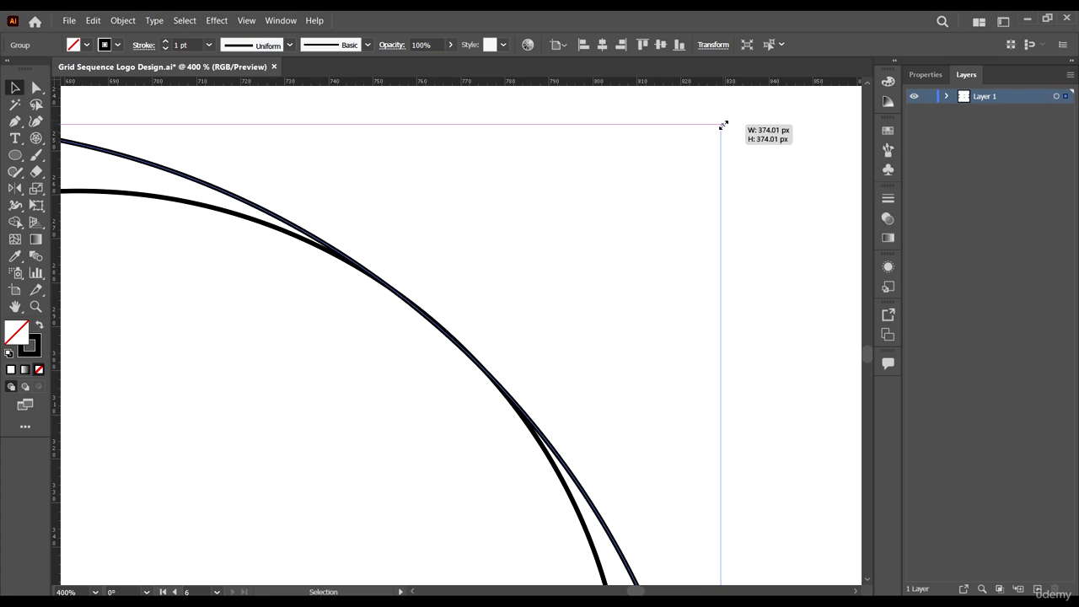
{"action": "scroll", "coordinate": [640, 163], "scroll_direction": "down", "scroll_amount": 5}
{"action": "scroll", "coordinate": [540, 292], "scroll_direction": "down", "scroll_amount": 1}
{"action": "scroll", "coordinate": [513, 279], "scroll_direction": "up", "scroll_amount": 4}
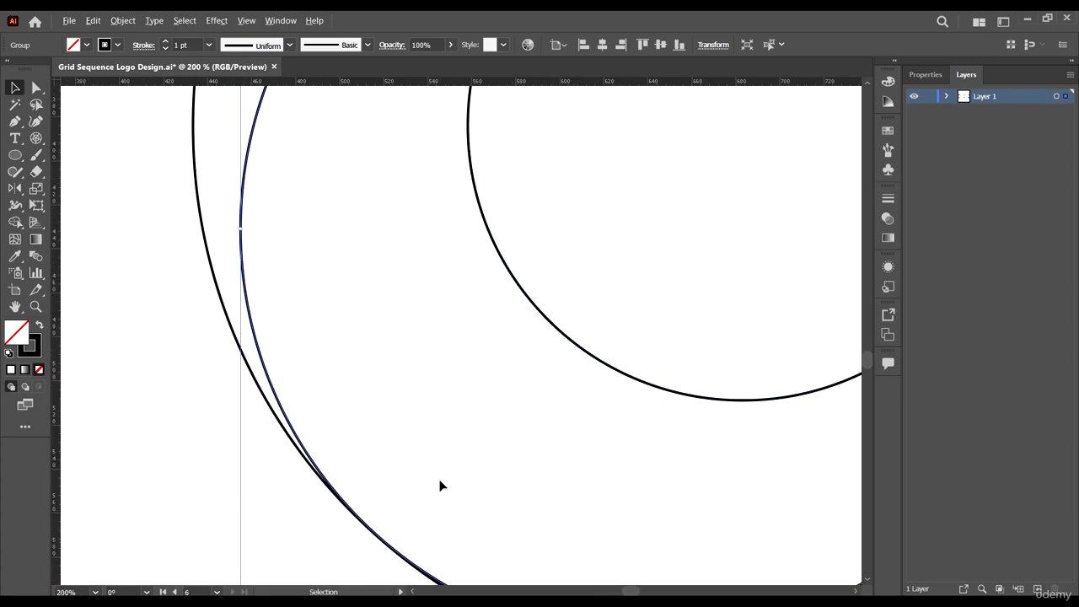
{"action": "scroll", "coordinate": [412, 455], "scroll_direction": "down", "scroll_amount": 7}
{"action": "scroll", "coordinate": [513, 313], "scroll_direction": "up", "scroll_amount": 2}
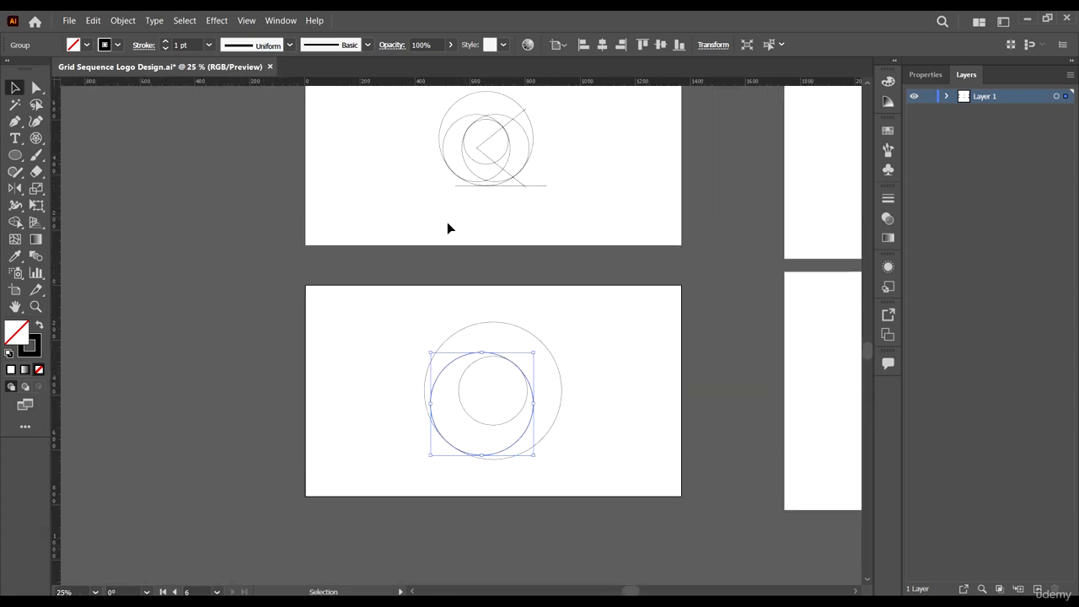
Compare the three nested circles on the new artboard with the reference construction grid on the artboard above
{"action": "left_click", "coordinate": [474, 115]}
{"action": "left_click", "coordinate": [615, 402]}
{"action": "scroll", "coordinate": [513, 180], "scroll_direction": "up", "scroll_amount": 1}
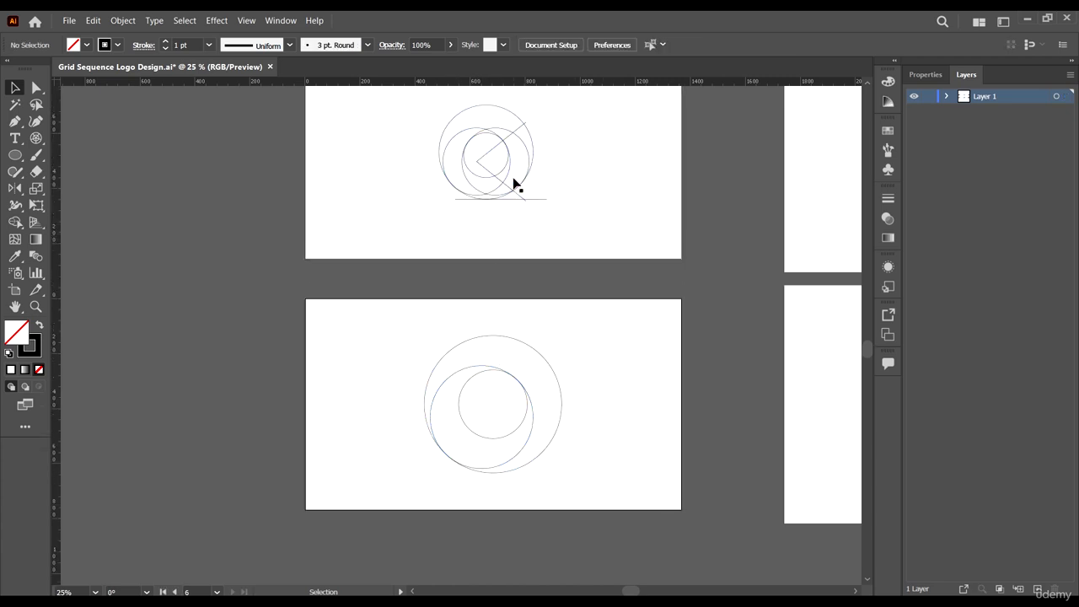
{"action": "scroll", "coordinate": [427, 113], "scroll_direction": "up", "scroll_amount": 4}
{"action": "scroll", "coordinate": [598, 224], "scroll_direction": "down", "scroll_amount": 2}
{"action": "scroll", "coordinate": [599, 229], "scroll_direction": "down", "scroll_amount": 3}
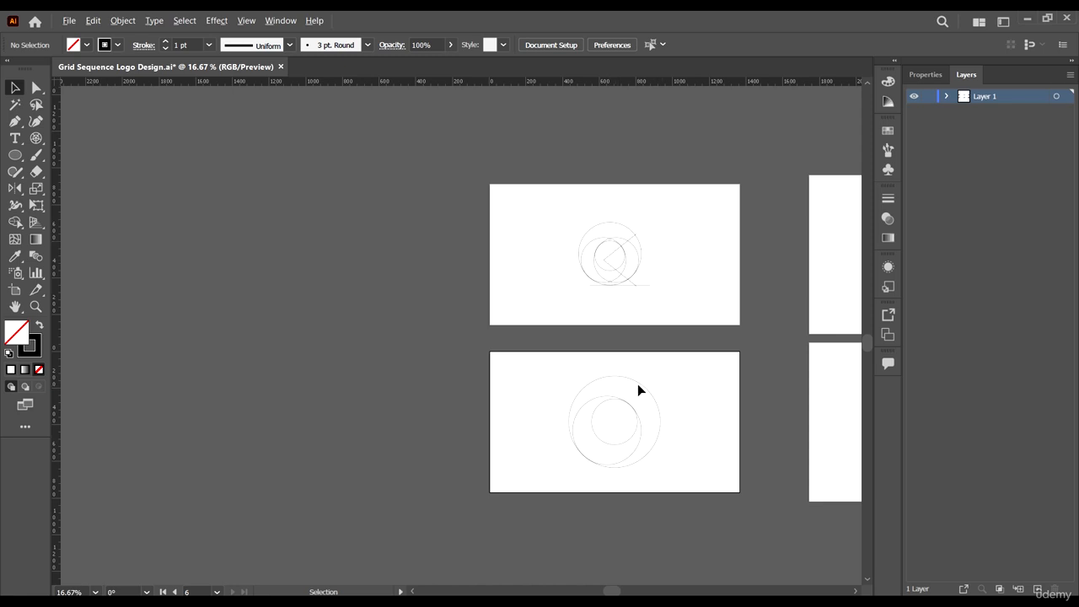
{"action": "scroll", "coordinate": [624, 246], "scroll_direction": "up", "scroll_amount": 4}
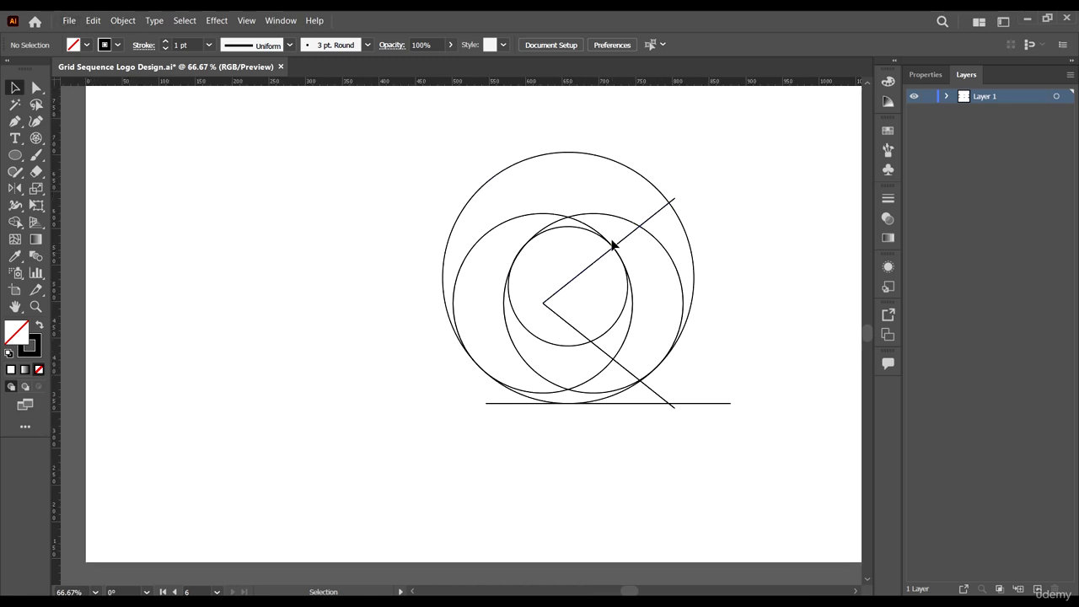
{"action": "scroll", "coordinate": [619, 316], "scroll_direction": "down", "scroll_amount": 4}
{"action": "scroll", "coordinate": [647, 418], "scroll_direction": "up", "scroll_amount": 3}
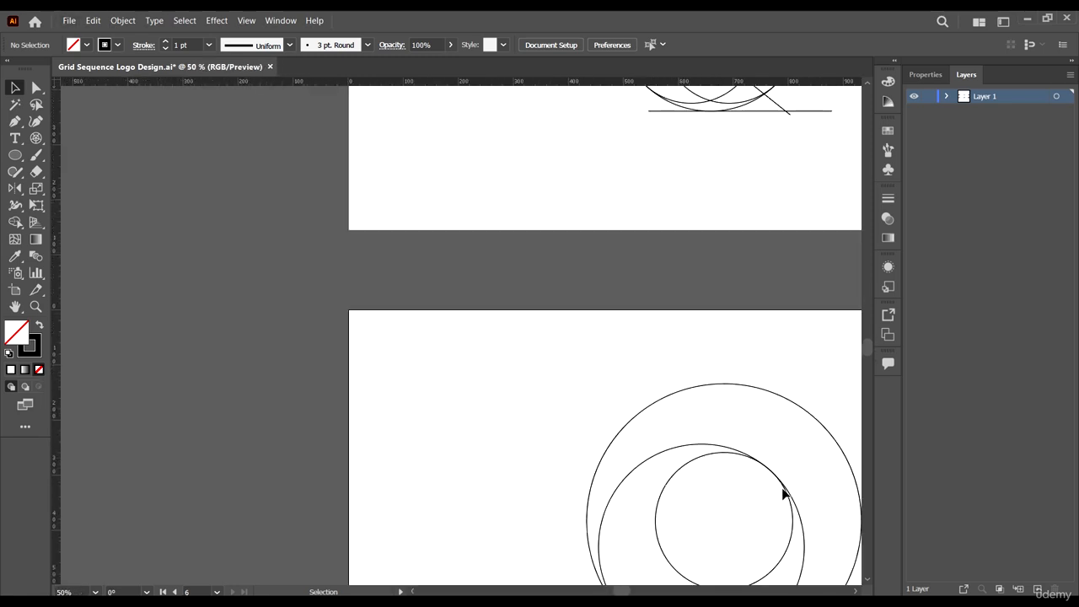
{"action": "scroll", "coordinate": [742, 396], "scroll_direction": "up", "scroll_amount": 2}
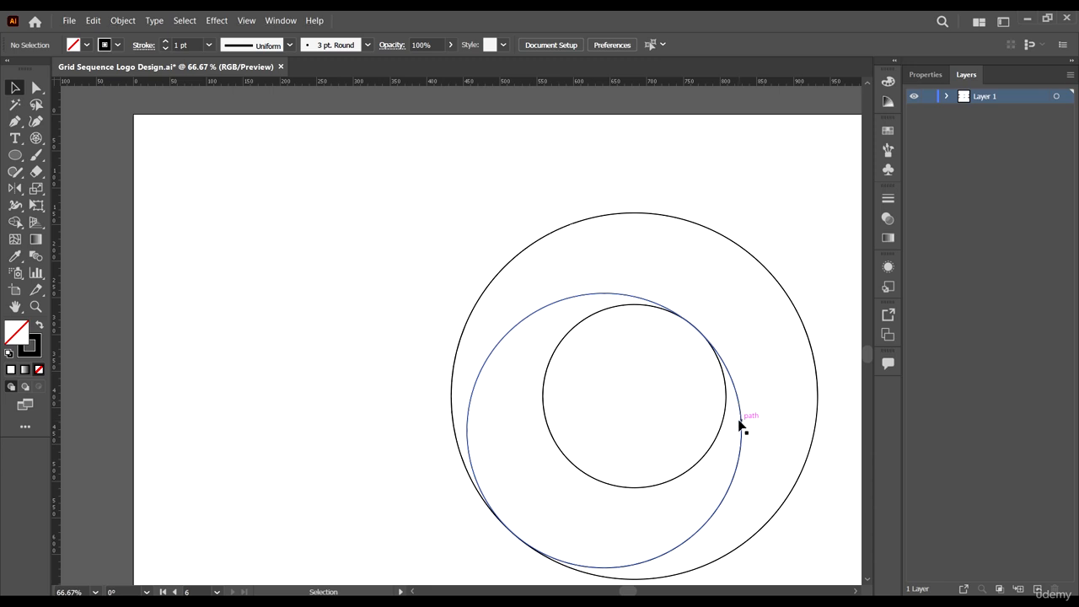
Move the middle circle slightly up and left, and rescale it slightly from its upper-right corner against the inner circle's arc
{"action": "left_click_drag", "start_coordinate": [737, 417], "coordinate": [734, 423]}
{"action": "scroll", "coordinate": [740, 358], "scroll_direction": "up", "scroll_amount": 5}
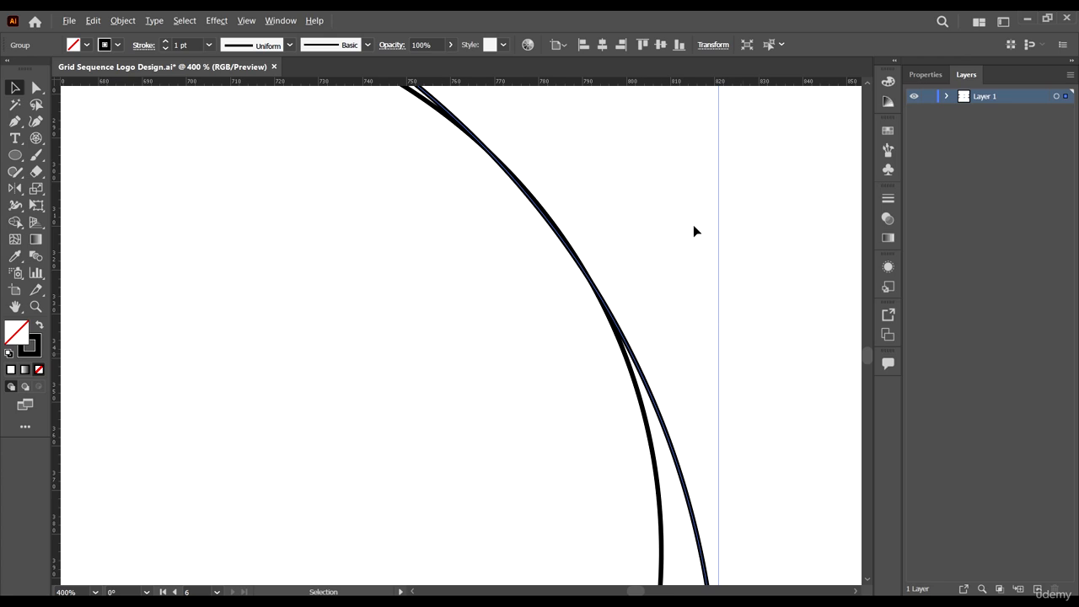
{"action": "scroll", "coordinate": [700, 202], "scroll_direction": "up", "scroll_amount": 3}
{"action": "scroll", "coordinate": [708, 181], "scroll_direction": "down", "scroll_amount": 2}
{"action": "scroll", "coordinate": [703, 110], "scroll_direction": "up", "scroll_amount": 1}
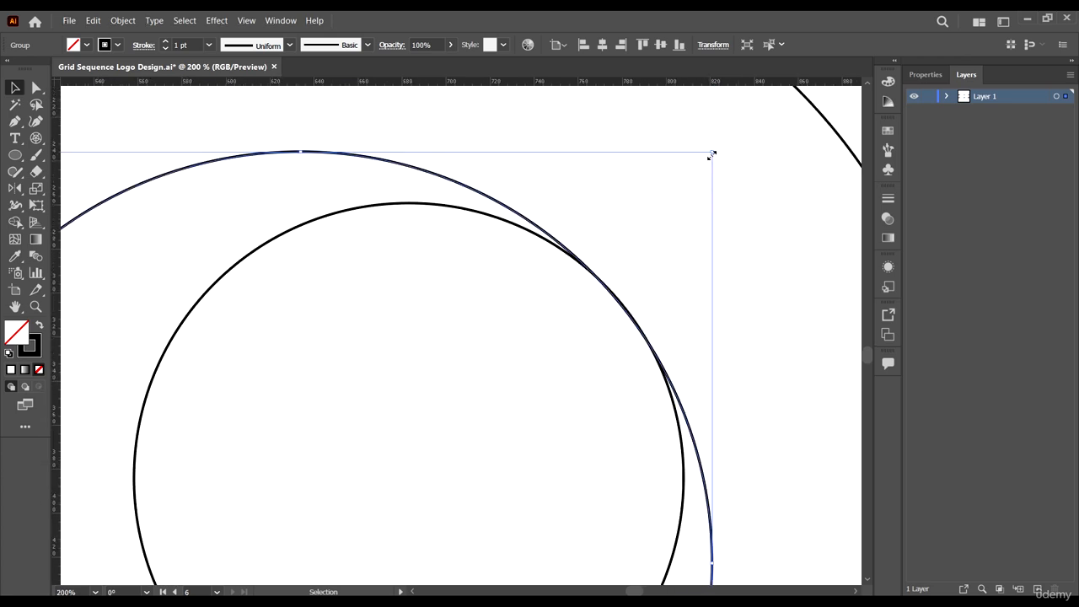
{"action": "mouse_move", "coordinate": [716, 150]}
{"action": "left_mouse_down"}
{"action": "mouse_move", "coordinate": [730, 147]}
{"action": "mouse_move", "coordinate": [715, 149]}
{"action": "left_mouse_up"}
{"action": "scroll", "coordinate": [722, 199], "scroll_direction": "down", "scroll_amount": 3}
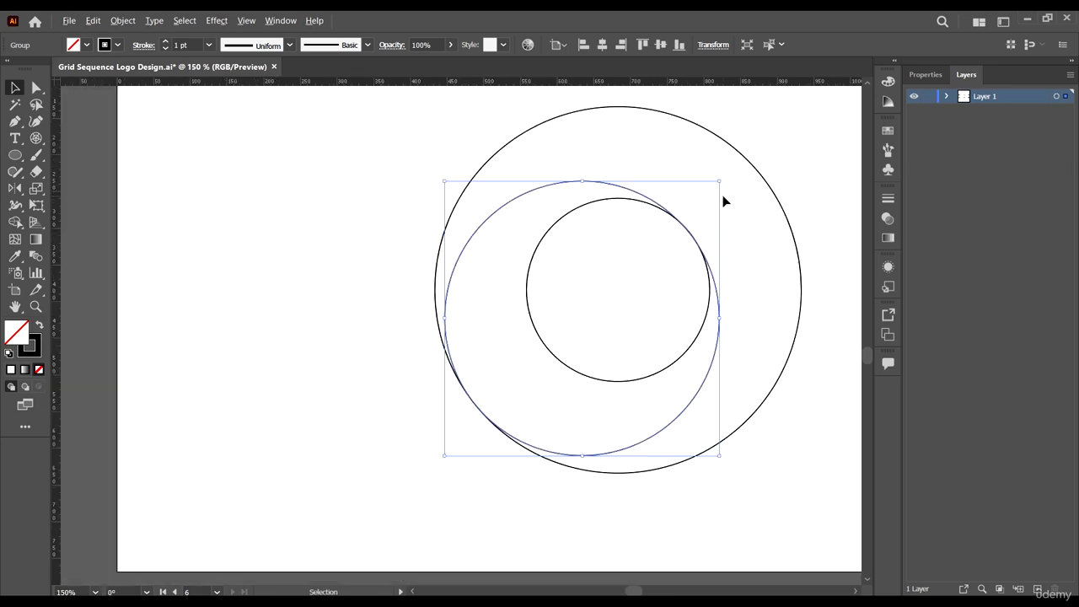
Nudge the middle circle slightly right so that its upper-right arc is tangent to the inner circle
{"action": "scroll", "coordinate": [655, 320], "scroll_direction": "down", "scroll_amount": 2}
{"action": "scroll", "coordinate": [643, 327], "scroll_direction": "up", "scroll_amount": 3}
{"action": "scroll", "coordinate": [713, 313], "scroll_direction": "down", "scroll_amount": 3}
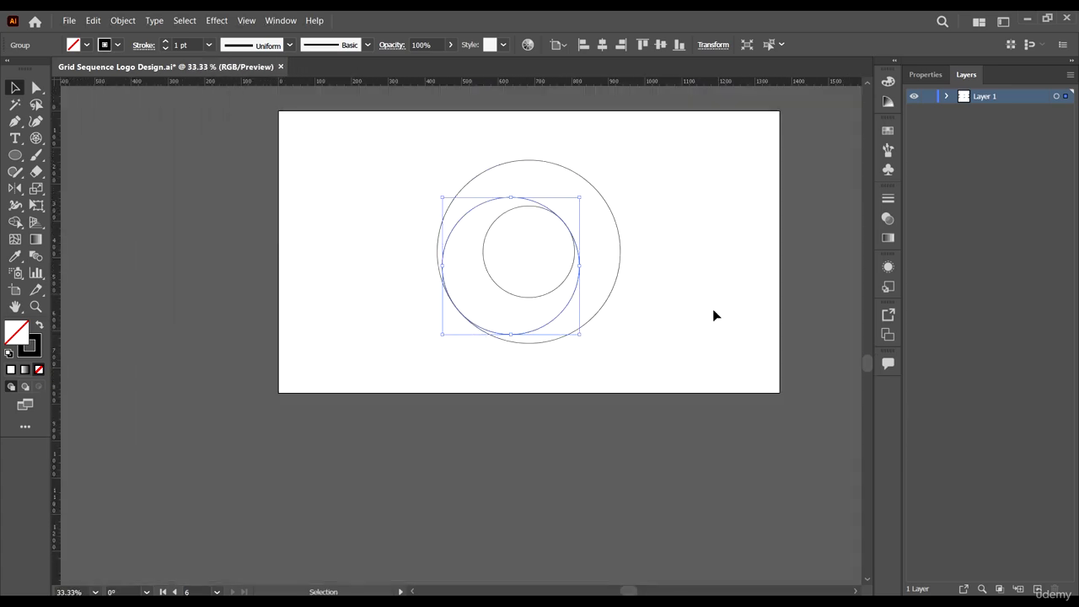
{"action": "scroll", "coordinate": [612, 241], "scroll_direction": "up", "scroll_amount": 4}
{"action": "scroll", "coordinate": [507, 281], "scroll_direction": "up", "scroll_amount": 1}
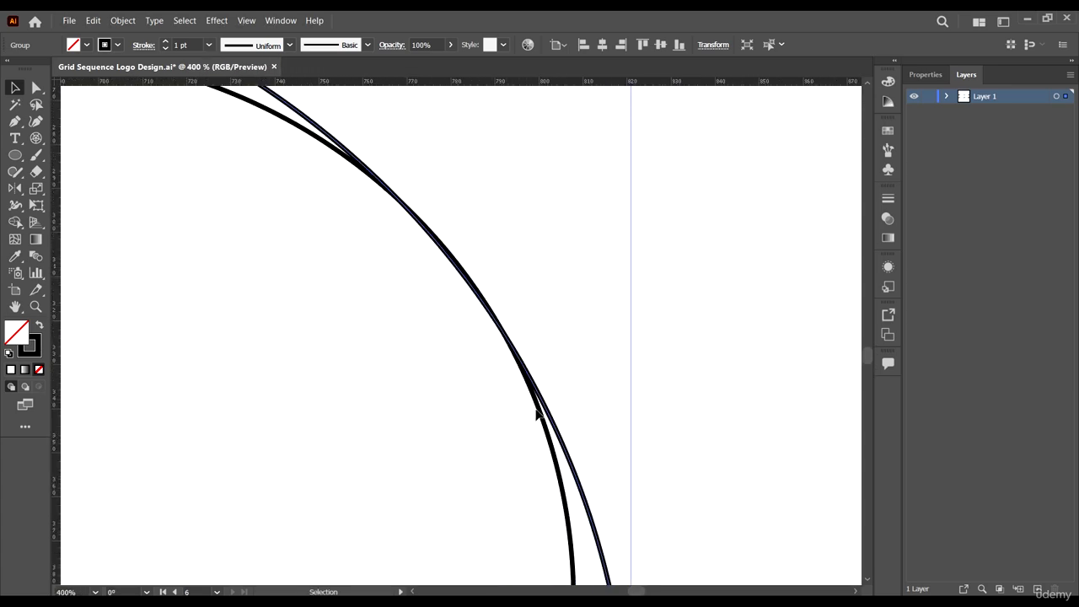
{"action": "left_click_drag", "start_coordinate": [554, 427], "coordinate": [556, 427]}
{"action": "scroll", "coordinate": [641, 401], "scroll_direction": "down", "scroll_amount": 8}
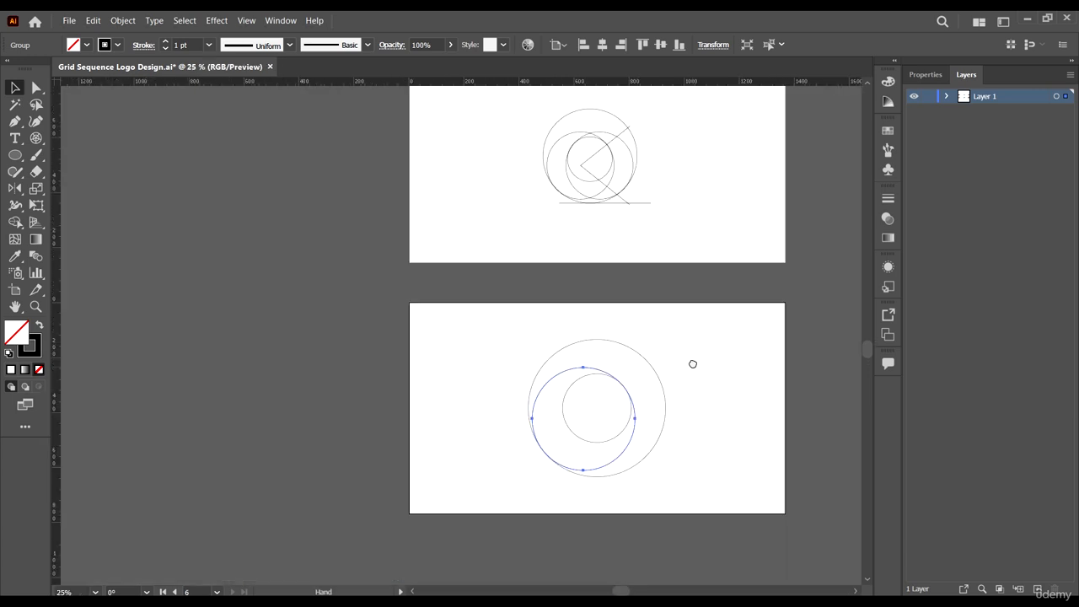
Duplicate the middle circle horizontally to the right so that the copy's upper-left arc meets the inner circle
{"action": "scroll", "coordinate": [652, 354], "scroll_direction": "up", "scroll_amount": 1}
{"action": "left_click_drag", "start_coordinate": [641, 370], "coordinate": [554, 379]}
{"action": "scroll", "coordinate": [550, 377], "scroll_direction": "up", "scroll_amount": 1}
{"action": "scroll", "coordinate": [552, 377], "scroll_direction": "up", "scroll_amount": 2}
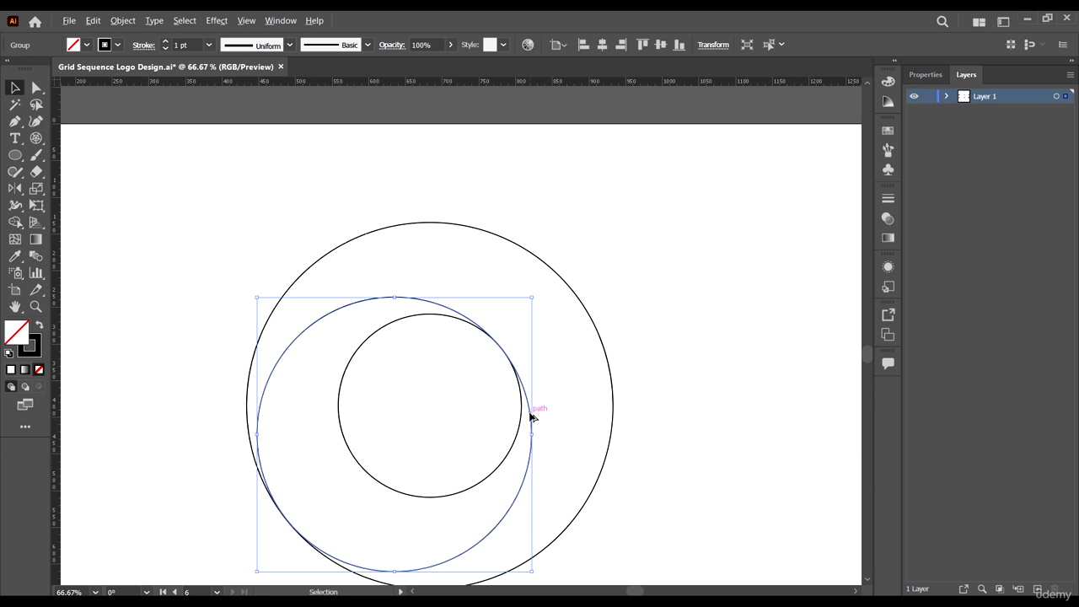
{"action": "left_click_drag", "start_coordinate": [531, 416], "coordinate": [598, 414]}
{"action": "scroll", "coordinate": [376, 365], "scroll_direction": "up", "scroll_amount": 1}
{"action": "scroll", "coordinate": [265, 267], "scroll_direction": "up", "scroll_amount": 3}
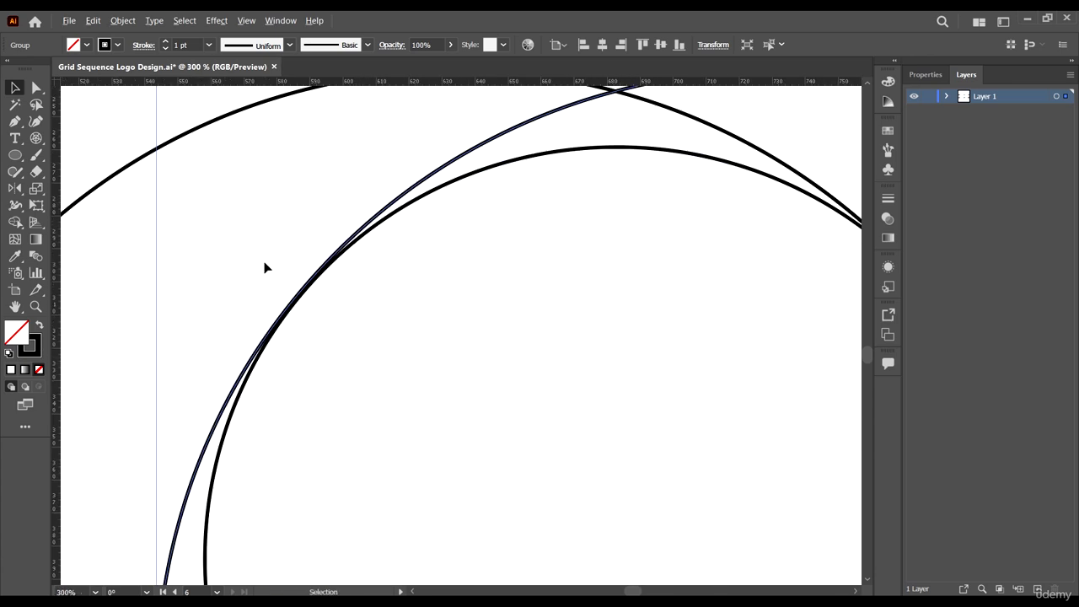
Fine-tune the duplicated circle's position at its contact with the inner circle's upper-left arc, and deselect it
{"action": "scroll", "coordinate": [188, 514], "scroll_direction": "up", "scroll_amount": 3}
{"action": "mouse_move", "coordinate": [209, 515]}
{"action": "left_mouse_down"}
{"action": "mouse_move", "coordinate": [221, 529]}
{"action": "mouse_move", "coordinate": [213, 526]}
{"action": "left_mouse_up"}
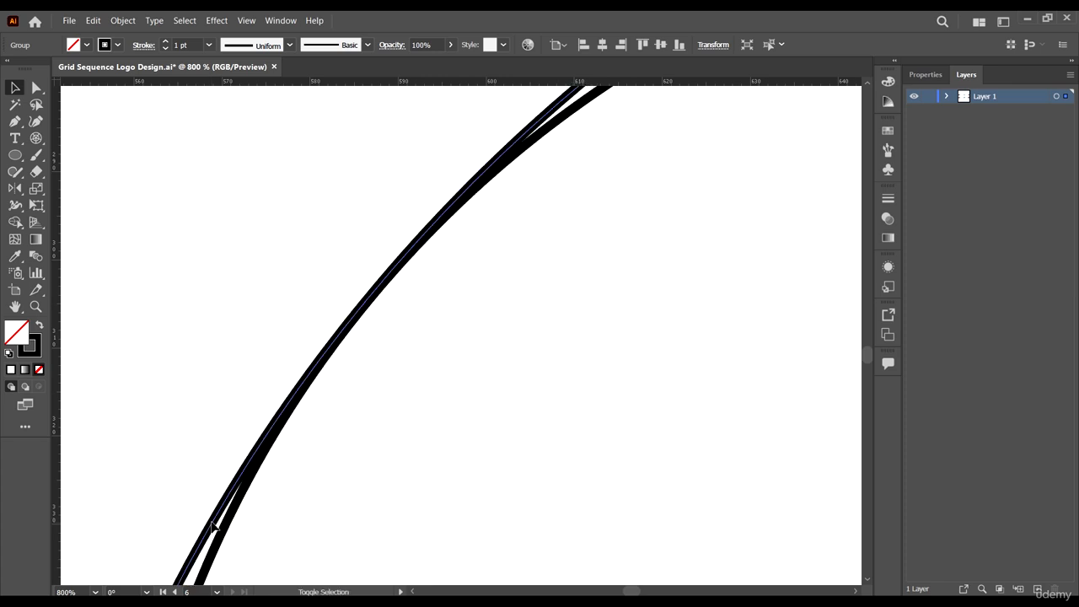
{"action": "scroll", "coordinate": [315, 403], "scroll_direction": "down", "scroll_amount": 6}
{"action": "scroll", "coordinate": [623, 383], "scroll_direction": "down", "scroll_amount": 2}
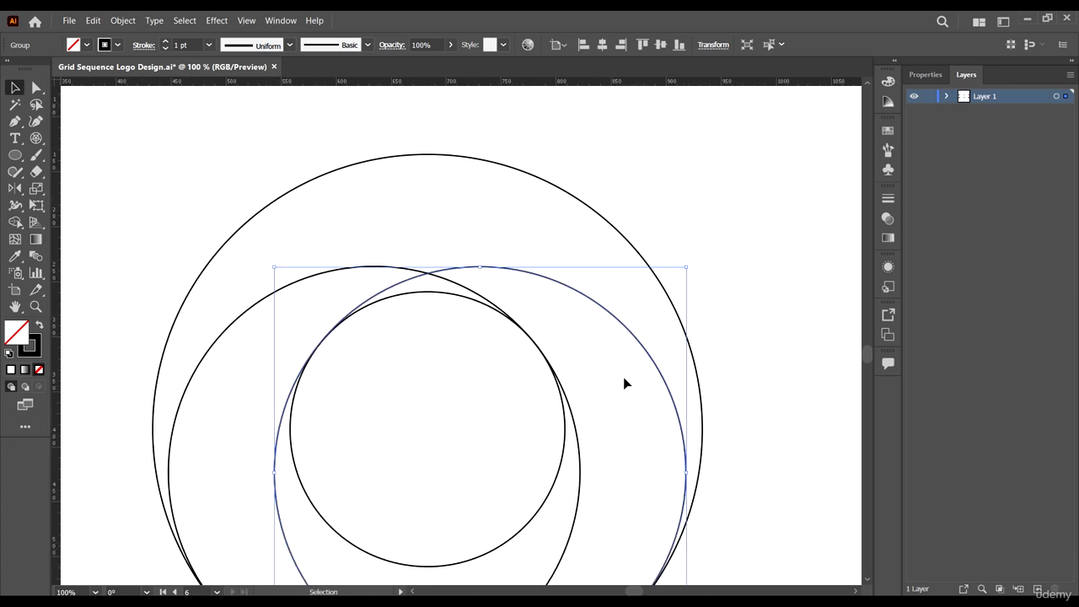
{"action": "left_click", "coordinate": [788, 435]}
{"action": "scroll", "coordinate": [725, 343], "scroll_direction": "down", "scroll_amount": 4}
{"action": "scroll", "coordinate": [748, 387], "scroll_direction": "down", "scroll_amount": 2}
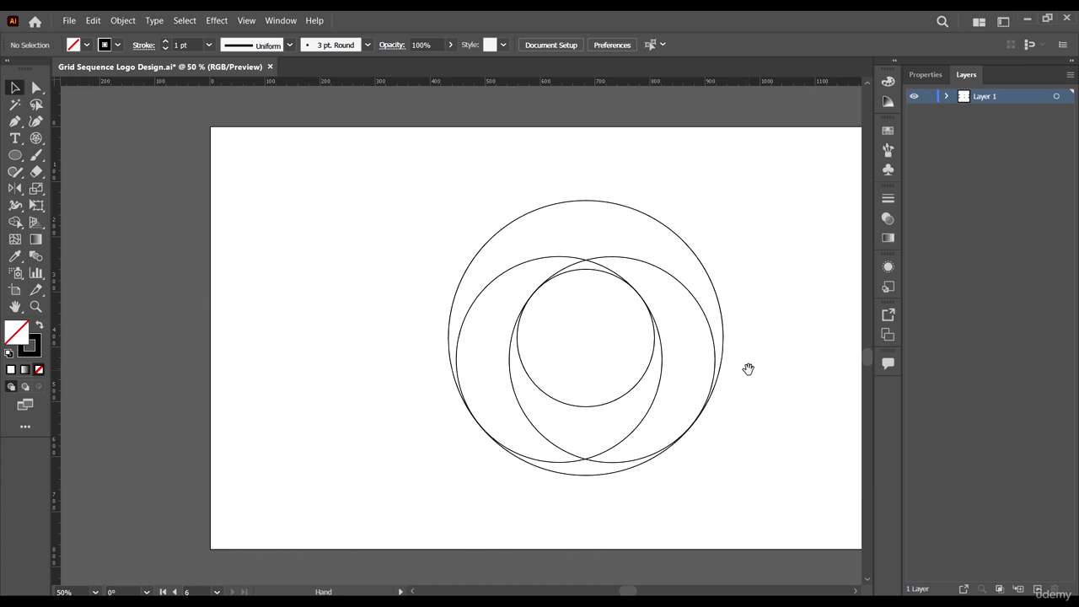
Draw a diagonal line segment from just outside the outer circle's upper-right edge through the inner tangent point into the inner circle
{"action": "left_click_drag", "start_coordinate": [748, 368], "coordinate": [576, 447]}
{"action": "left_click_drag", "start_coordinate": [37, 137], "coordinate": [83, 139]}
{"action": "scroll", "coordinate": [455, 312], "scroll_direction": "down", "scroll_amount": 2}
{"action": "scroll", "coordinate": [468, 308], "scroll_direction": "up", "scroll_amount": 1}
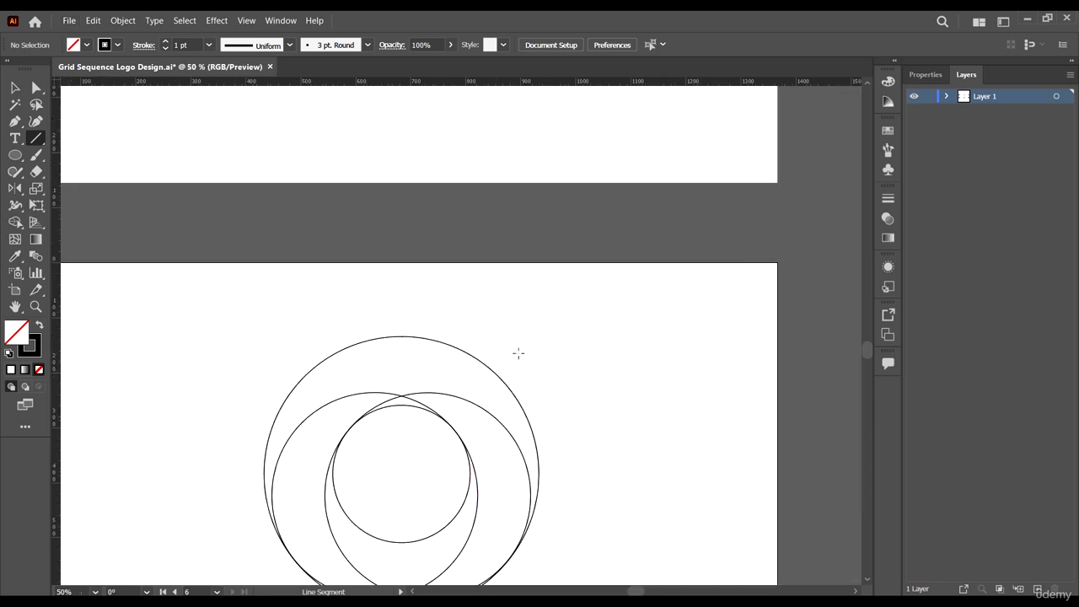
{"action": "scroll", "coordinate": [518, 354], "scroll_direction": "down", "scroll_amount": 1}
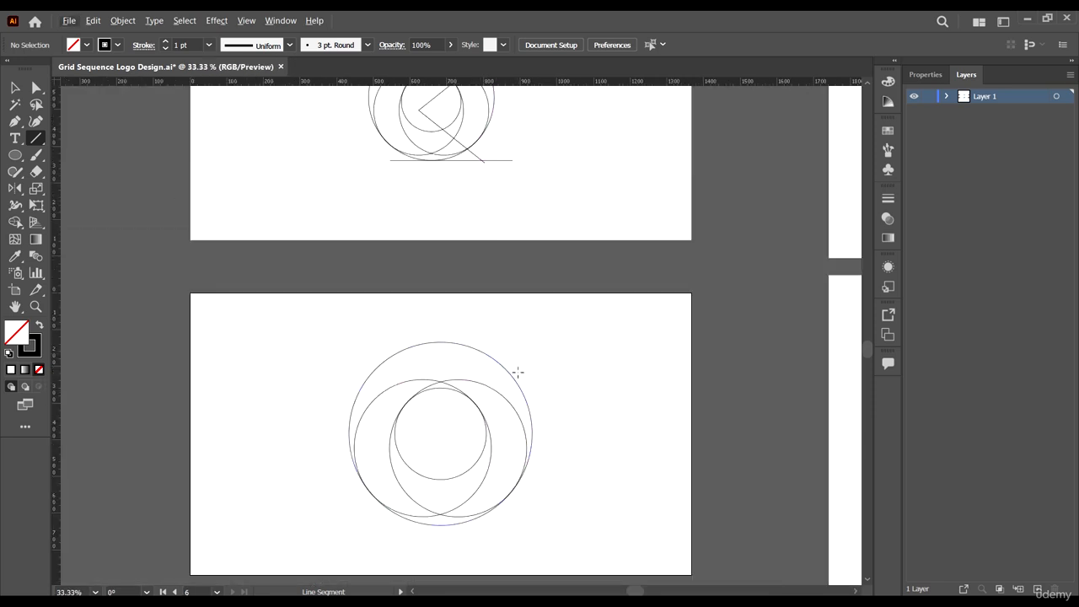
{"action": "left_click_drag", "start_coordinate": [517, 372], "coordinate": [436, 436]}
{"action": "left_click_drag", "start_coordinate": [437, 434], "coordinate": [427, 447]}
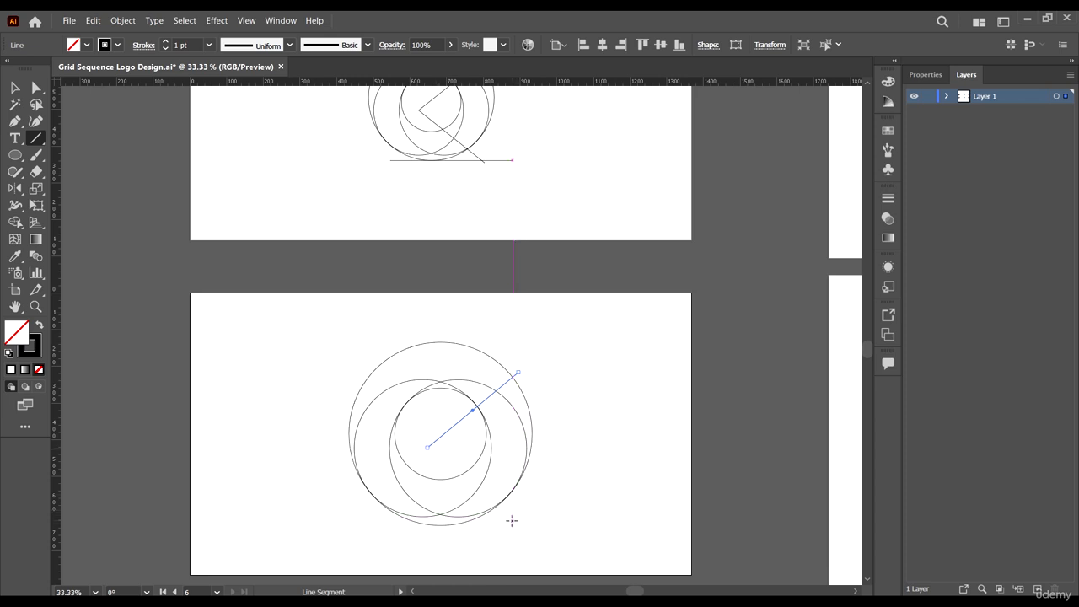
Draw a second line segment from the outer circle's lower-right edge to the first line's inner end, forming a V
{"action": "left_click_drag", "start_coordinate": [512, 522], "coordinate": [425, 446]}
{"action": "scroll", "coordinate": [425, 449], "scroll_direction": "up", "scroll_amount": 5}
{"action": "key", "text": "a"}
{"action": "left_click", "coordinate": [500, 469]}
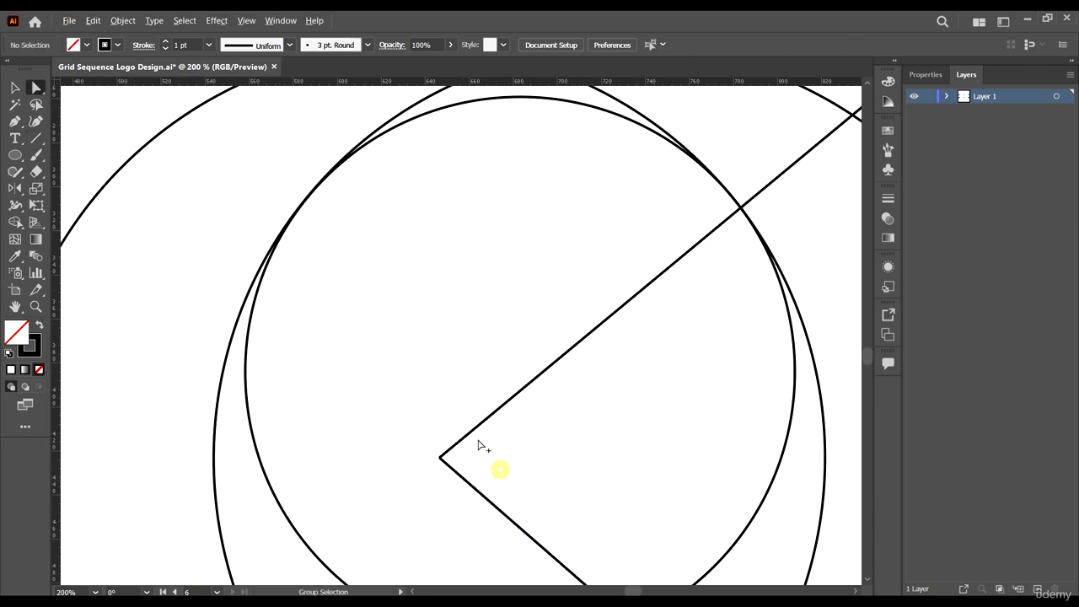
{"action": "scroll", "coordinate": [478, 445], "scroll_direction": "down", "scroll_amount": 6}
{"action": "scroll", "coordinate": [532, 331], "scroll_direction": "up", "scroll_amount": 2}
{"action": "scroll", "coordinate": [510, 413], "scroll_direction": "down", "scroll_amount": 1}
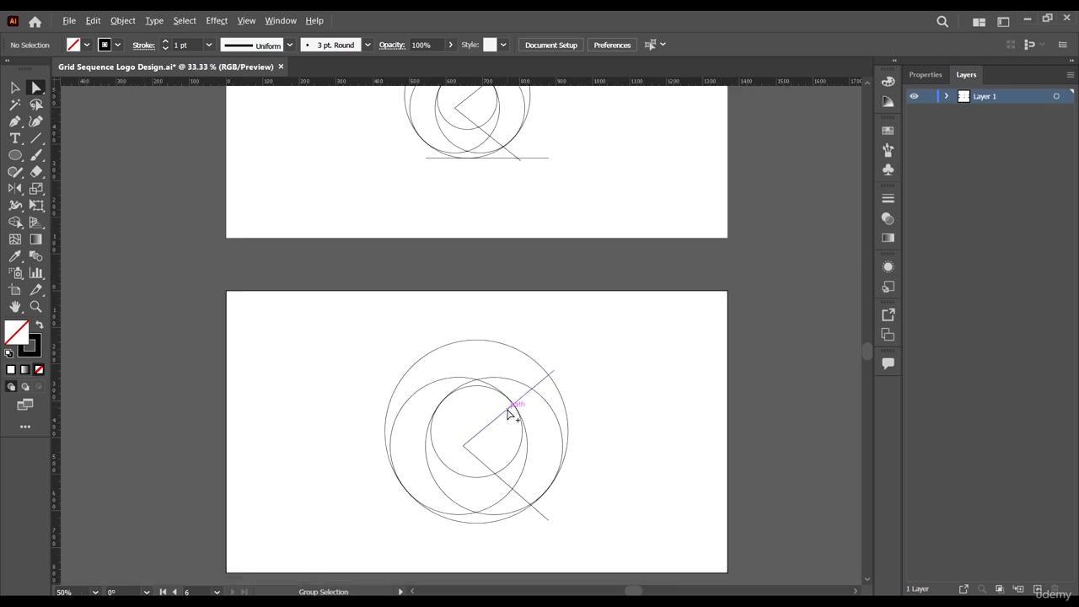
Select all circles and lines of the new grid and scale them down slightly about their centre
{"action": "left_click", "coordinate": [8, 87]}
{"action": "scroll", "coordinate": [301, 356], "scroll_direction": "down", "scroll_amount": 2}
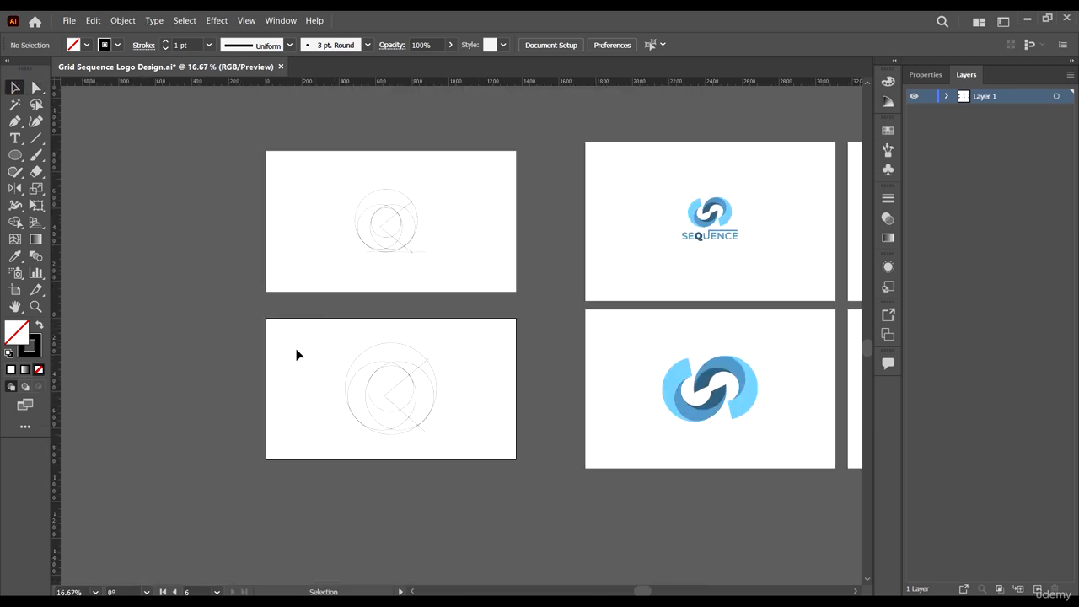
{"action": "scroll", "coordinate": [298, 354], "scroll_direction": "up", "scroll_amount": 2}
{"action": "left_click_drag", "start_coordinate": [612, 507], "coordinate": [561, 439]}
{"action": "key", "text": "ctrl+a"}
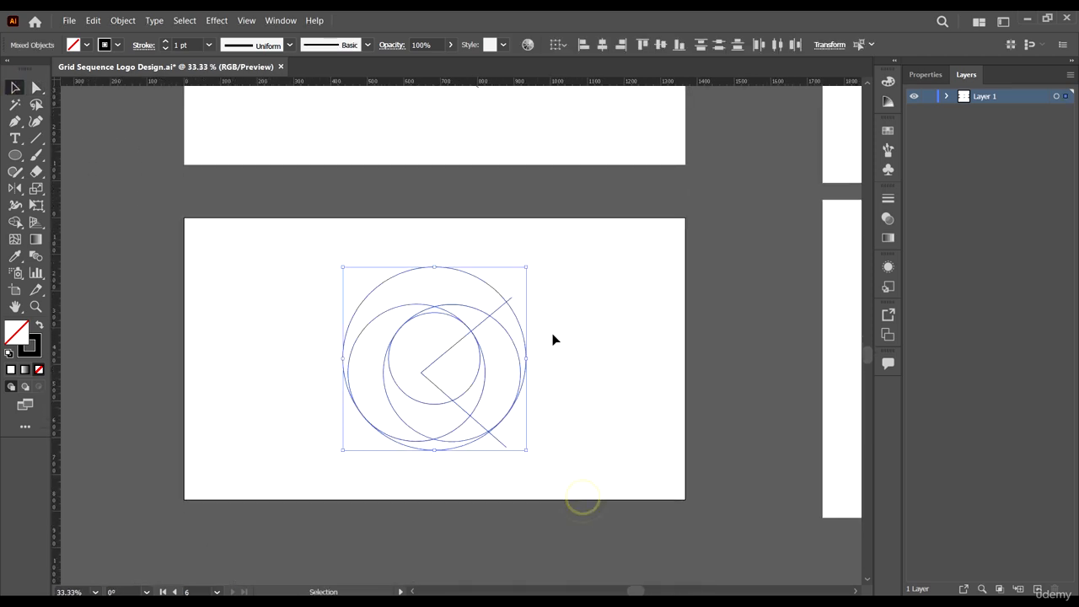
{"action": "left_click", "coordinate": [598, 381]}
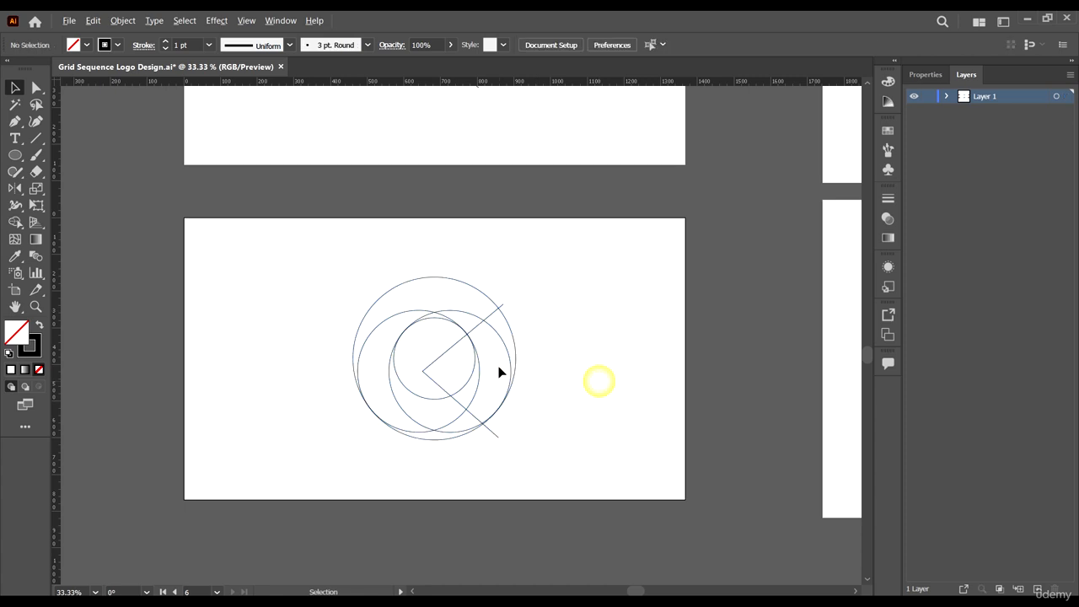
Select the whole new grid, show the Color Guide, and activate the Shape Builder tool
{"action": "scroll", "coordinate": [441, 356], "scroll_direction": "down", "scroll_amount": 1}
{"action": "scroll", "coordinate": [441, 357], "scroll_direction": "up", "scroll_amount": 4}
{"action": "scroll", "coordinate": [513, 370], "scroll_direction": "down", "scroll_amount": 3}
{"action": "left_click_drag", "start_coordinate": [585, 477], "coordinate": [409, 330]}
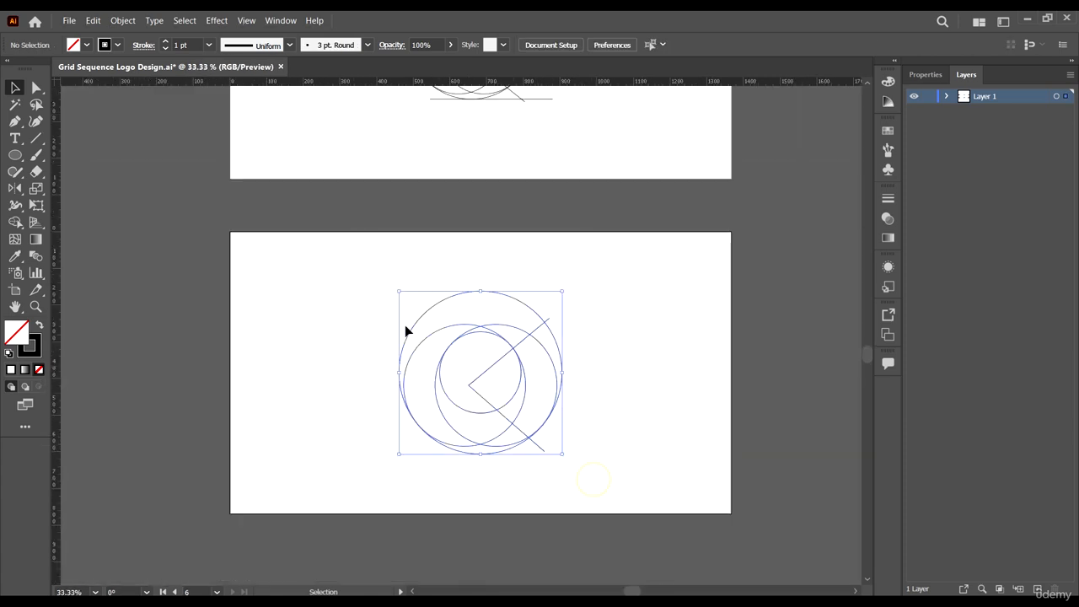
{"action": "scroll", "coordinate": [594, 369], "scroll_direction": "up", "scroll_amount": 2}
{"action": "scroll", "coordinate": [641, 315], "scroll_direction": "down", "scroll_amount": 1}
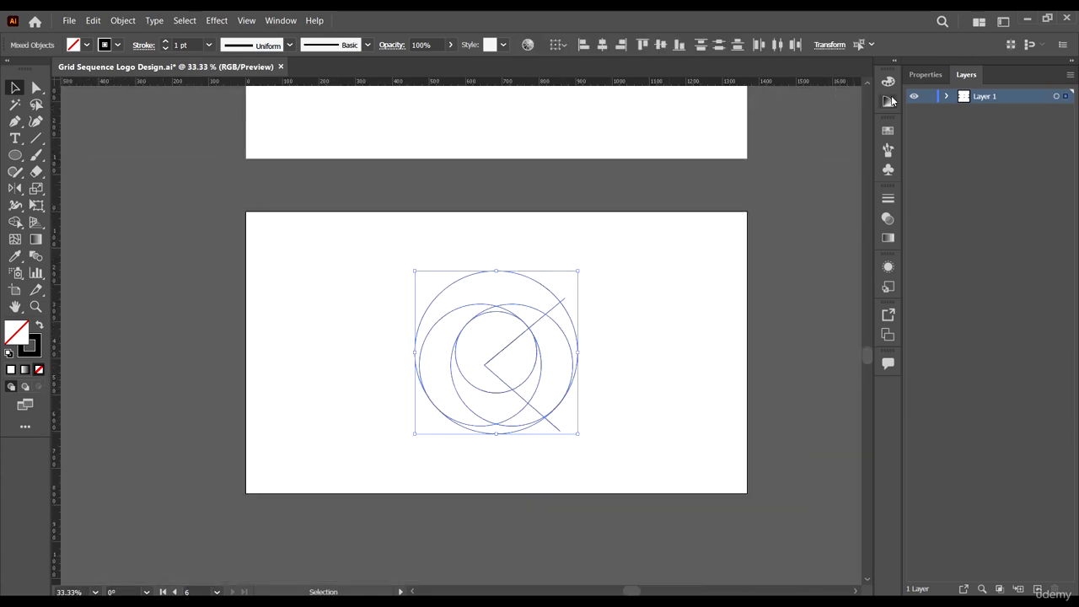
{"action": "left_click", "coordinate": [889, 100]}
{"action": "scroll", "coordinate": [525, 215], "scroll_direction": "right", "scroll_amount": 2}
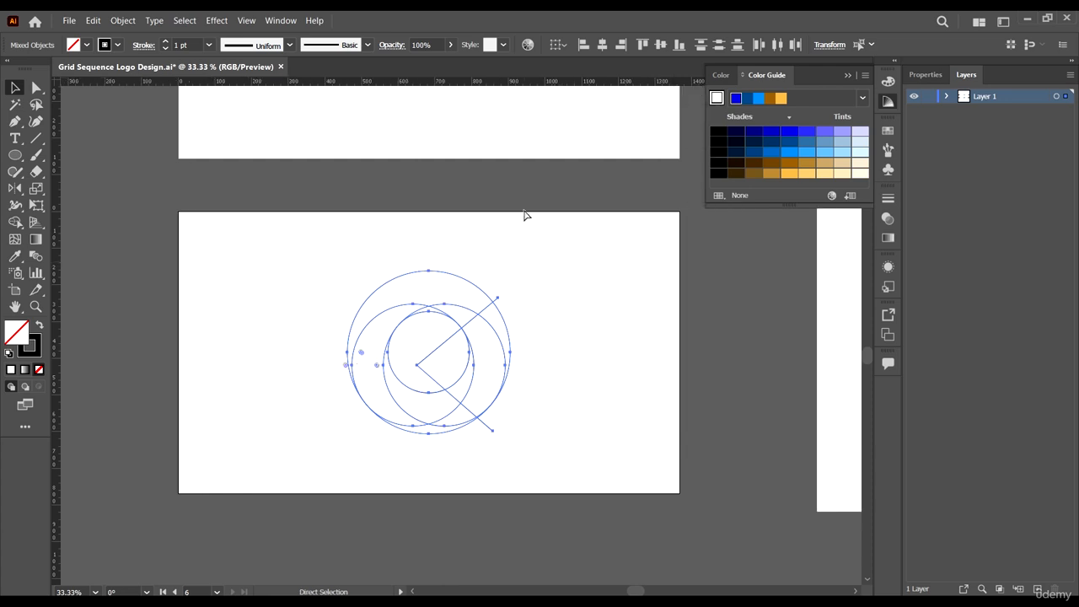
{"action": "scroll", "coordinate": [525, 214], "scroll_direction": "up", "scroll_amount": 2}
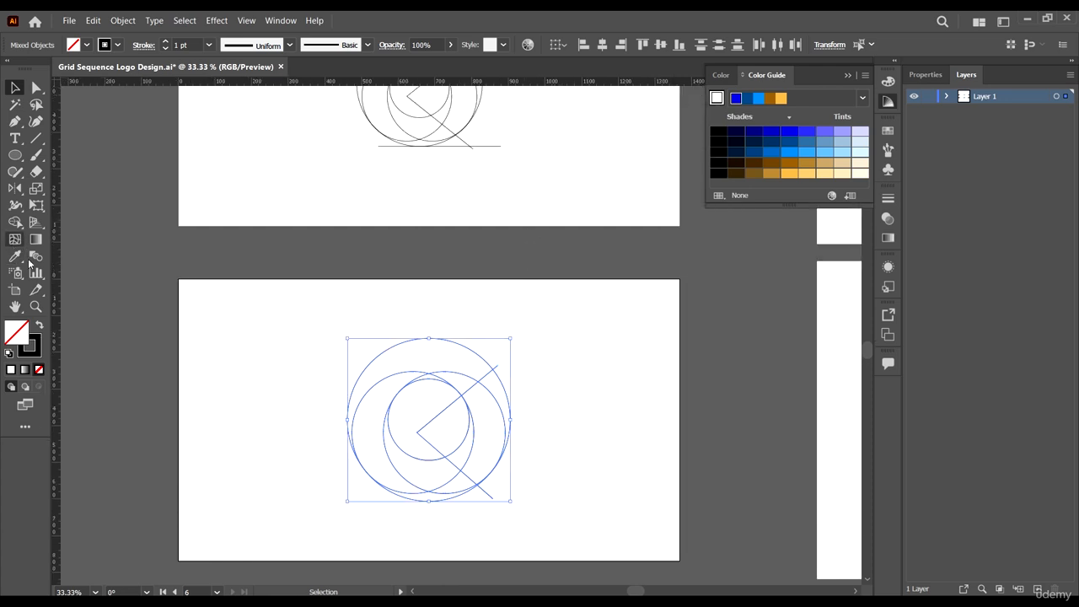
{"action": "left_click", "coordinate": [15, 221]}
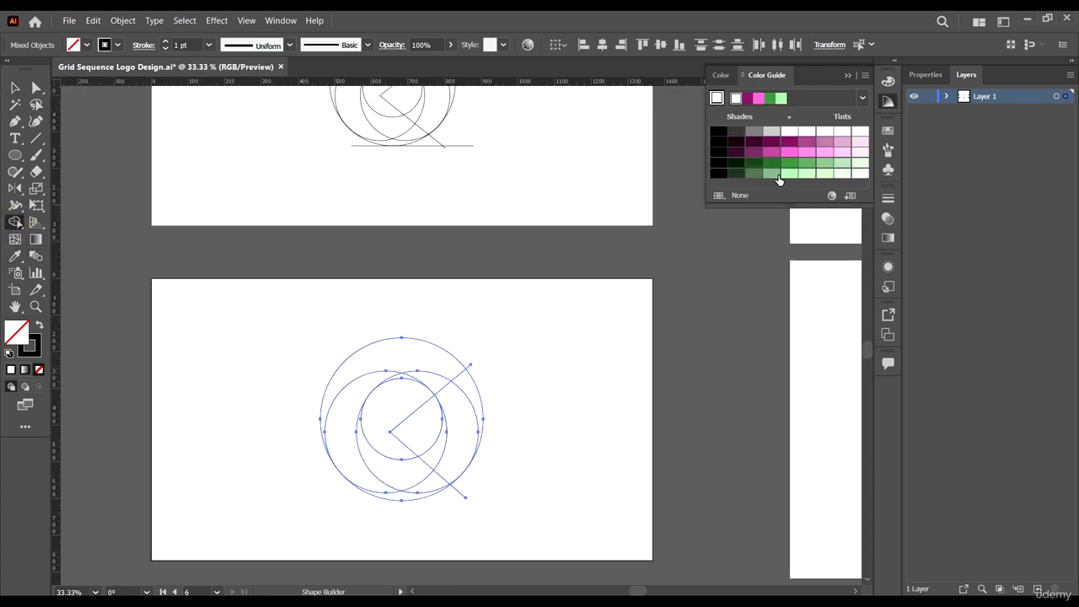
Set the fill colour to a pale pink-purple tint from the Color Guide
{"action": "left_click", "coordinate": [792, 141]}
{"action": "scroll", "coordinate": [485, 291], "scroll_direction": "down", "scroll_amount": 2}
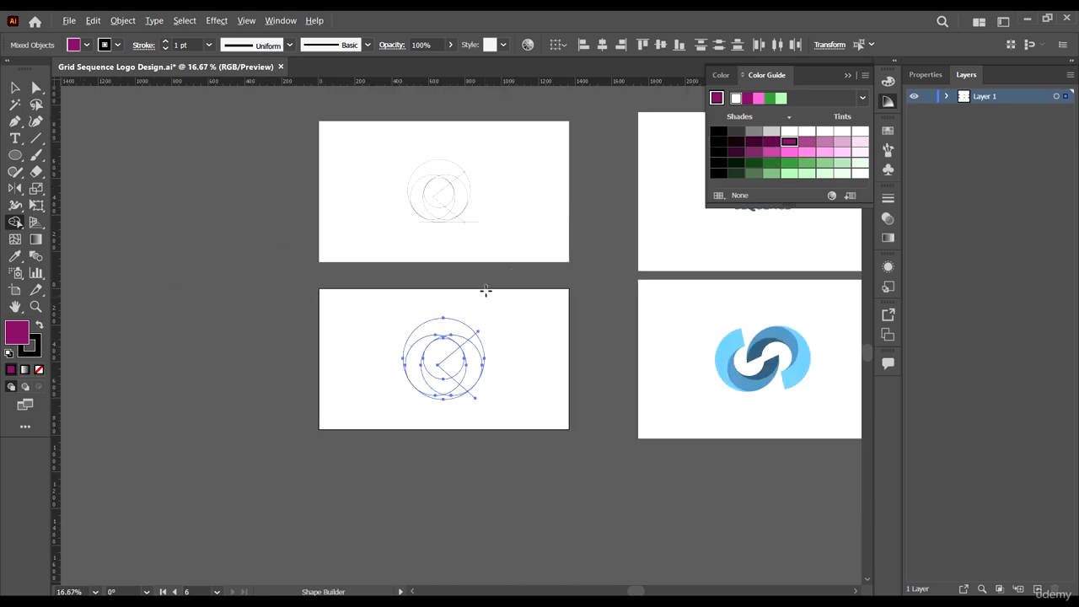
{"action": "scroll", "coordinate": [473, 337], "scroll_direction": "up", "scroll_amount": 1}
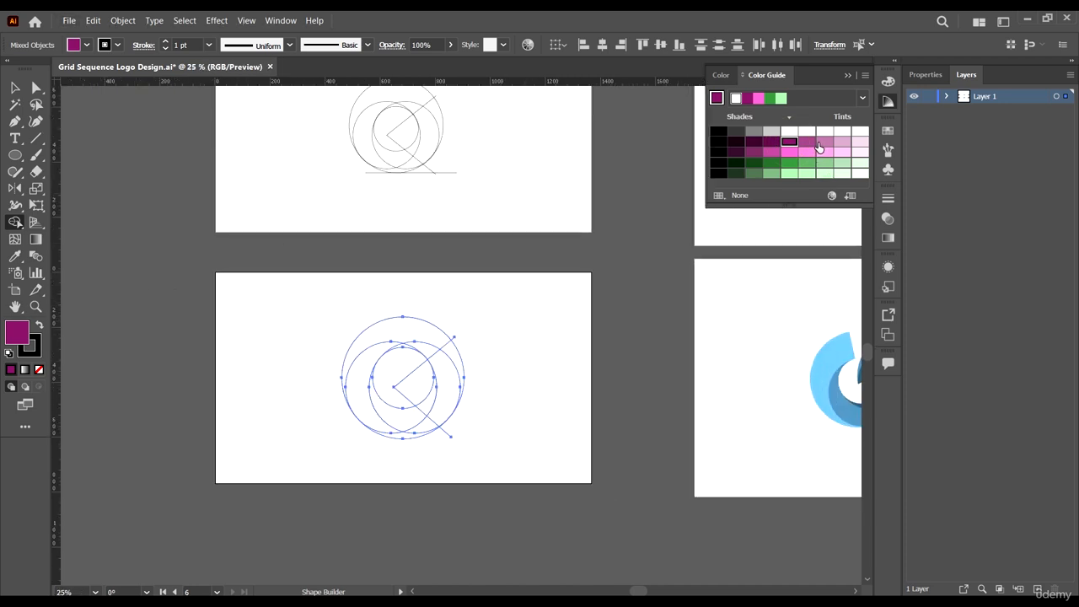
{"action": "left_click", "coordinate": [818, 144]}
{"action": "left_click", "coordinate": [842, 144]}
{"action": "scroll", "coordinate": [455, 315], "scroll_direction": "up", "scroll_amount": 4}
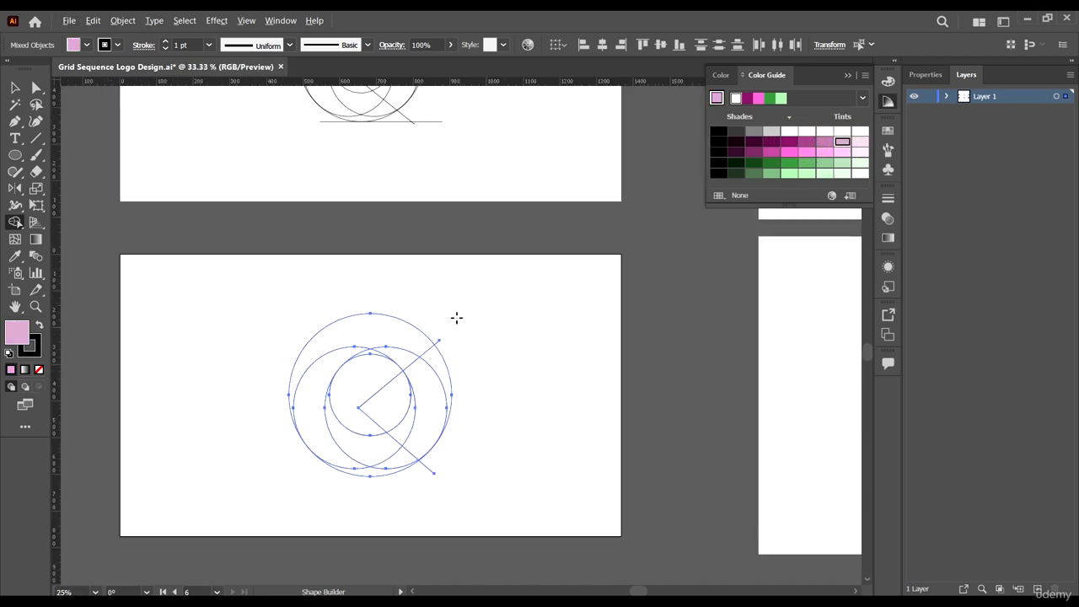
Merge the regions between the outer circle and the left middle circle, up to the upper diagonal line, into one pale pink crescent
{"action": "mouse_move", "coordinate": [384, 379]}
{"action": "left_mouse_down"}
{"action": "mouse_move", "coordinate": [366, 314]}
{"action": "mouse_move", "coordinate": [278, 297]}
{"action": "left_mouse_up"}
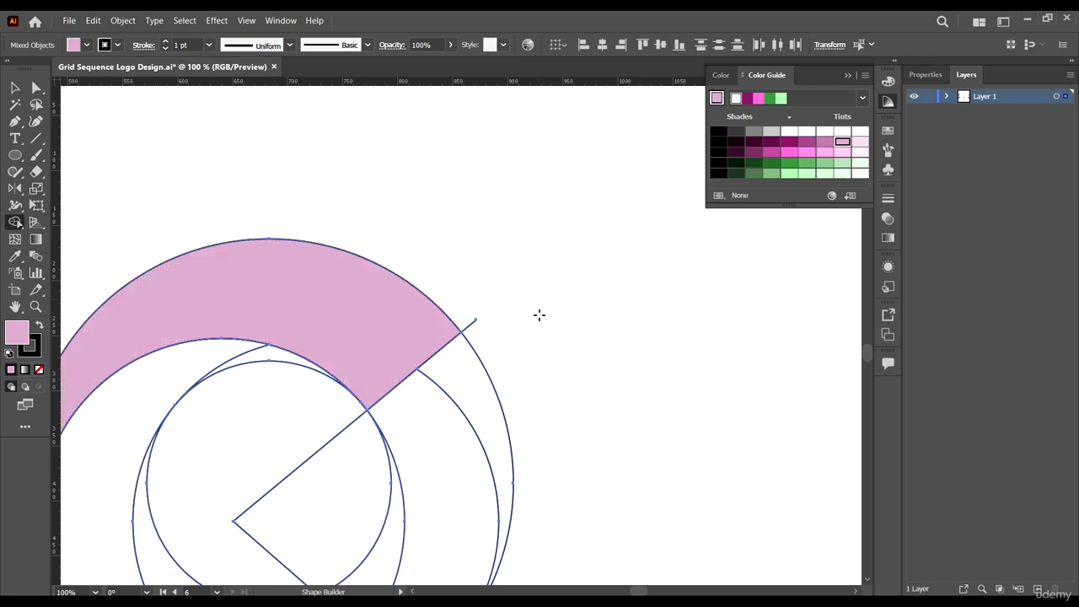
{"action": "scroll", "coordinate": [265, 349], "scroll_direction": "down", "scroll_amount": 3}
{"action": "scroll", "coordinate": [211, 440], "scroll_direction": "up", "scroll_amount": 3}
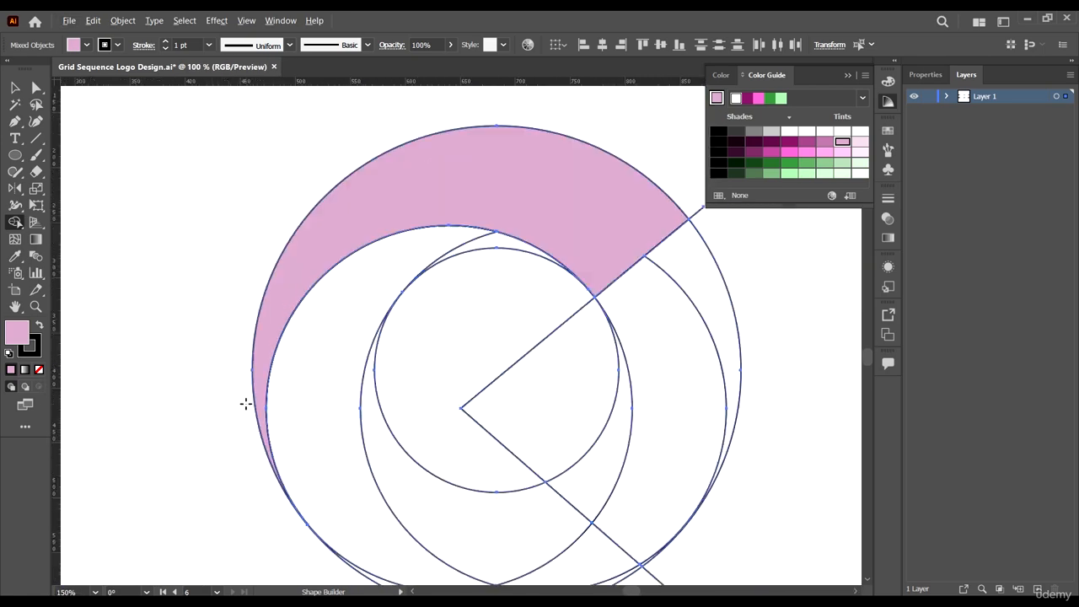
{"action": "scroll", "coordinate": [245, 402], "scroll_direction": "down", "scroll_amount": 2}
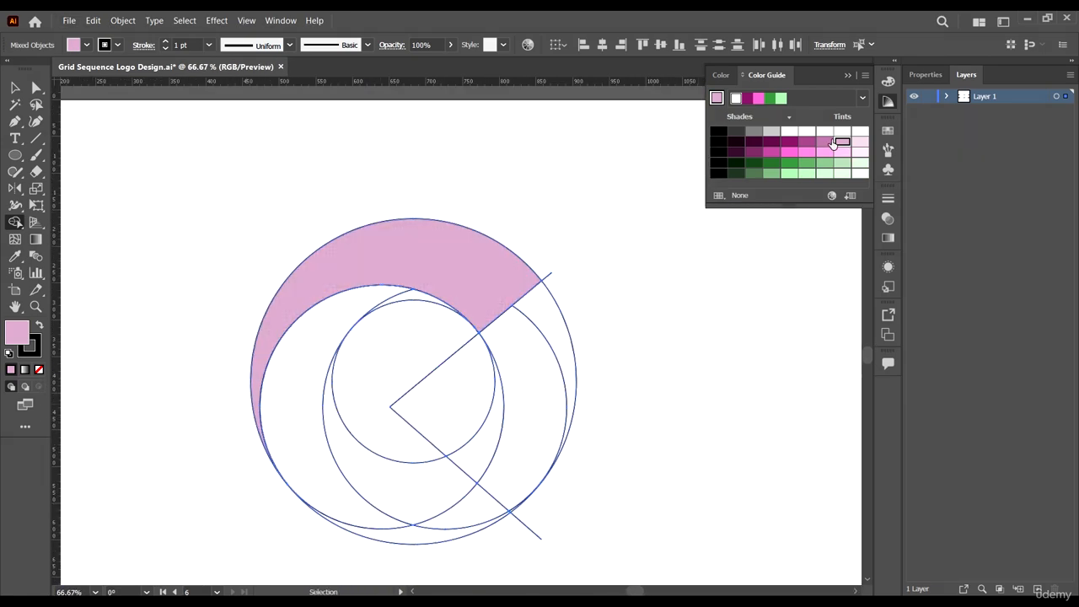
Using a mid-tone pink-purple fill, merge the regions inside the pale crescent, from the upper sliver around to the outer circle's lower edge
{"action": "left_click", "coordinate": [825, 142]}
{"action": "scroll", "coordinate": [404, 289], "scroll_direction": "up", "scroll_amount": 4}
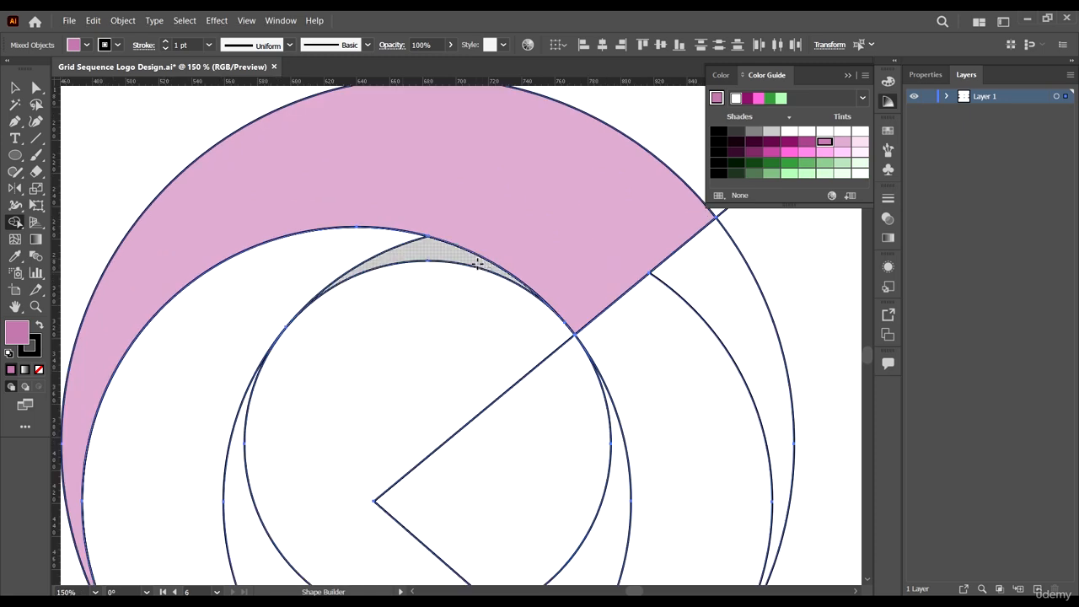
{"action": "mouse_move", "coordinate": [486, 263]}
{"action": "left_mouse_down"}
{"action": "mouse_move", "coordinate": [423, 255]}
{"action": "mouse_move", "coordinate": [313, 266]}
{"action": "left_mouse_up"}
{"action": "left_click_drag", "start_coordinate": [238, 316], "coordinate": [241, 354]}
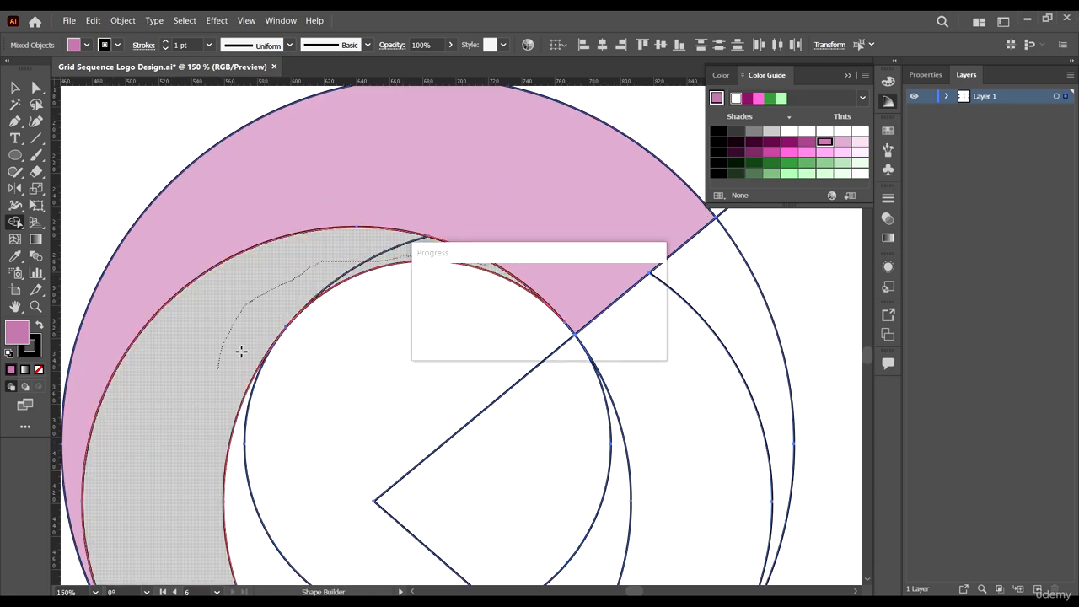
{"action": "scroll", "coordinate": [376, 312], "scroll_direction": "down", "scroll_amount": 4}
{"action": "scroll", "coordinate": [311, 371], "scroll_direction": "up", "scroll_amount": 4}
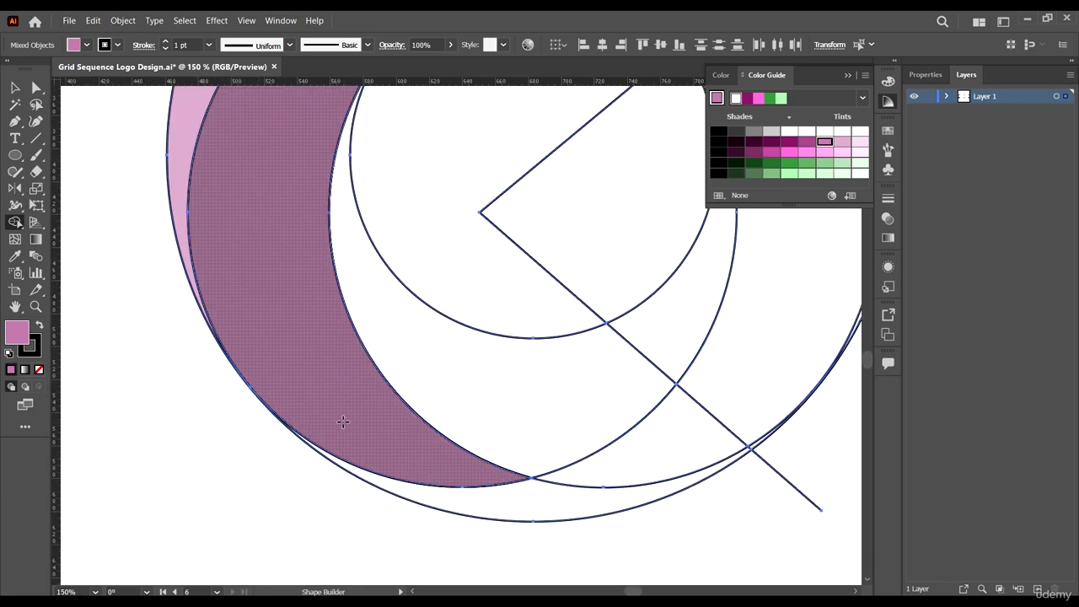
{"action": "mouse_move", "coordinate": [345, 424]}
{"action": "left_mouse_down"}
{"action": "mouse_move", "coordinate": [508, 509]}
{"action": "mouse_move", "coordinate": [537, 505]}
{"action": "left_mouse_up"}
{"action": "scroll", "coordinate": [406, 413], "scroll_direction": "down", "scroll_amount": 2}
{"action": "scroll", "coordinate": [407, 413], "scroll_direction": "down", "scroll_amount": 4}
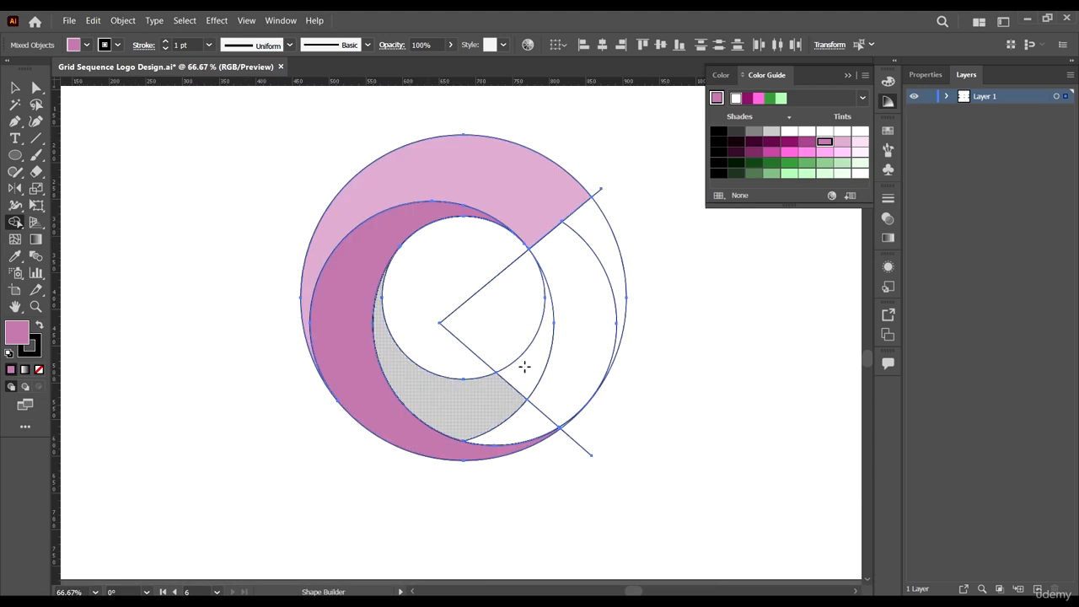
Set the fill to deep purple and merge the regions between the mid-tone crescent and the inner circle, ending at the lower diagonal line
{"action": "left_click", "coordinate": [794, 143]}
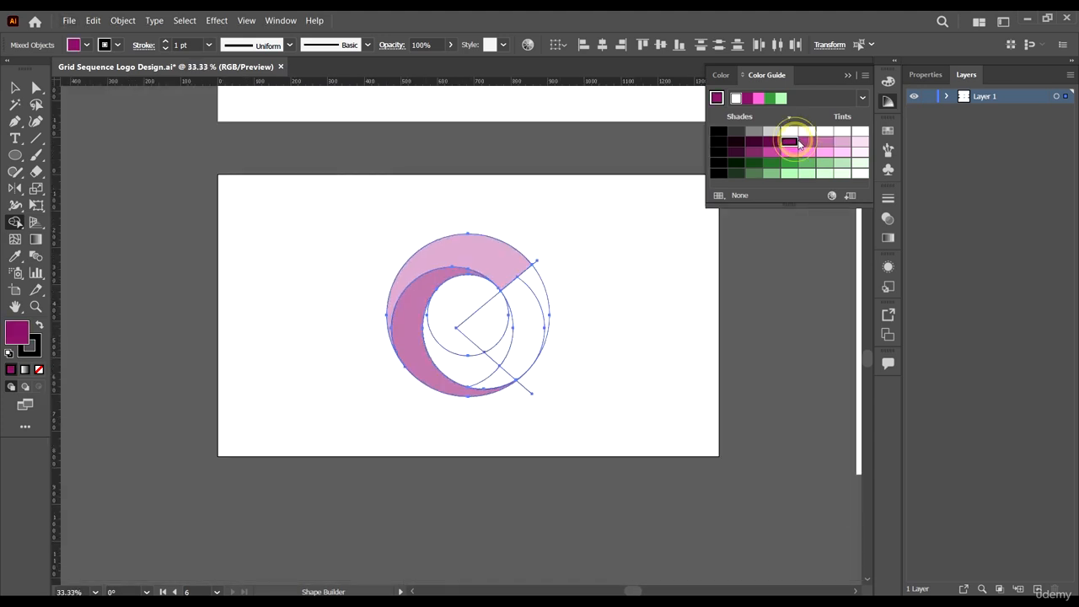
{"action": "left_click", "coordinate": [805, 143]}
{"action": "left_click", "coordinate": [793, 143]}
{"action": "scroll", "coordinate": [576, 327], "scroll_direction": "up", "scroll_amount": 2}
{"action": "scroll", "coordinate": [378, 327], "scroll_direction": "up", "scroll_amount": 1}
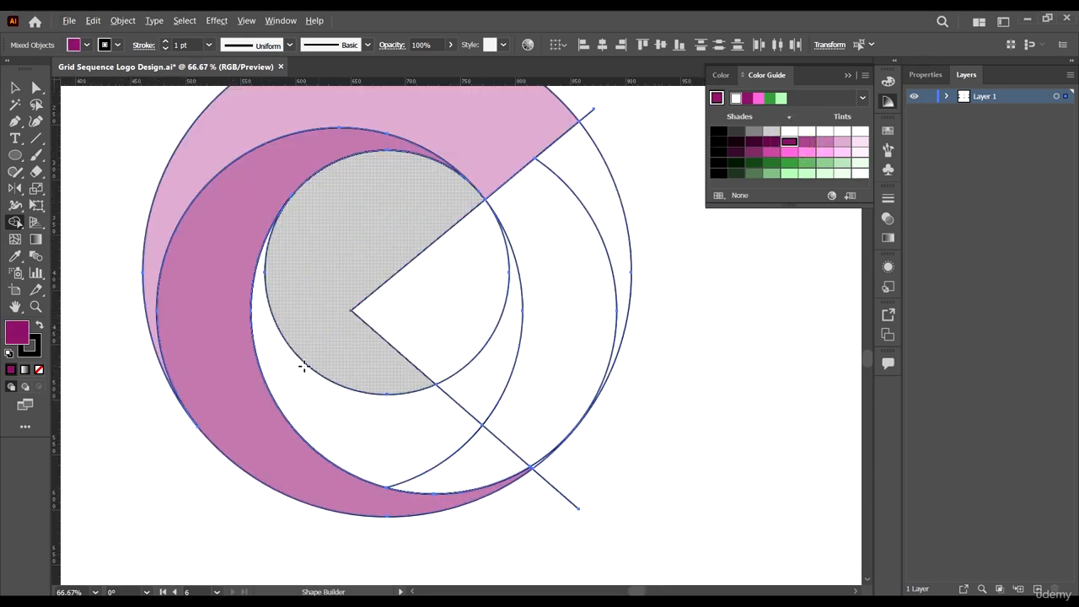
{"action": "mouse_move", "coordinate": [295, 377]}
{"action": "left_mouse_down"}
{"action": "mouse_move", "coordinate": [371, 426]}
{"action": "mouse_move", "coordinate": [482, 464]}
{"action": "left_mouse_up"}
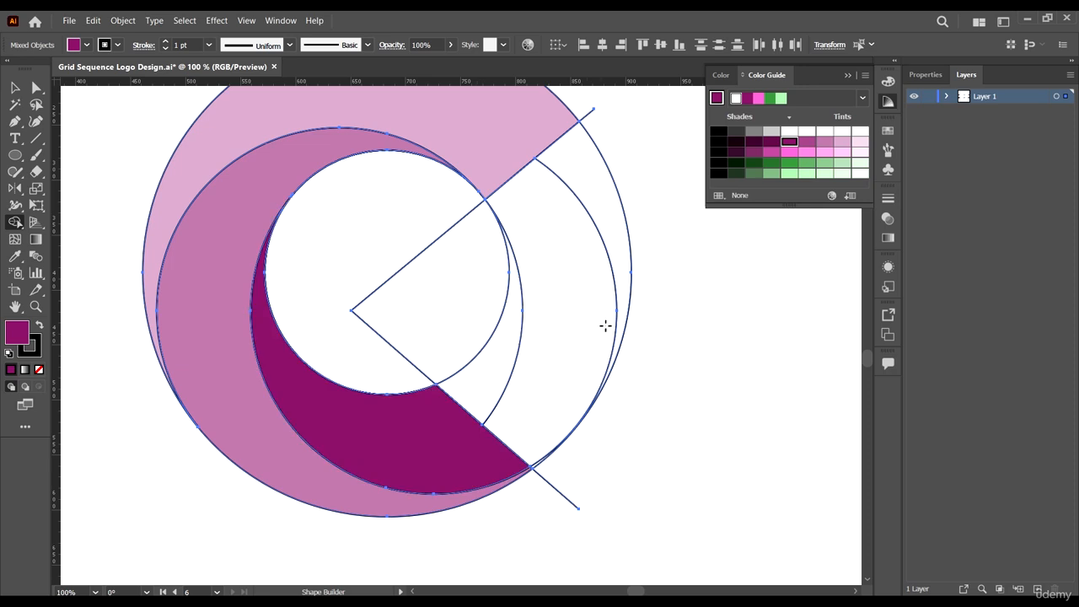
Select only the pale, mid-tone and deep purple shapes with the Direct Selection tool and cut them out of the grid
{"action": "scroll", "coordinate": [677, 311], "scroll_direction": "down", "scroll_amount": 2}
{"action": "left_click_drag", "start_coordinate": [732, 340], "coordinate": [569, 362]}
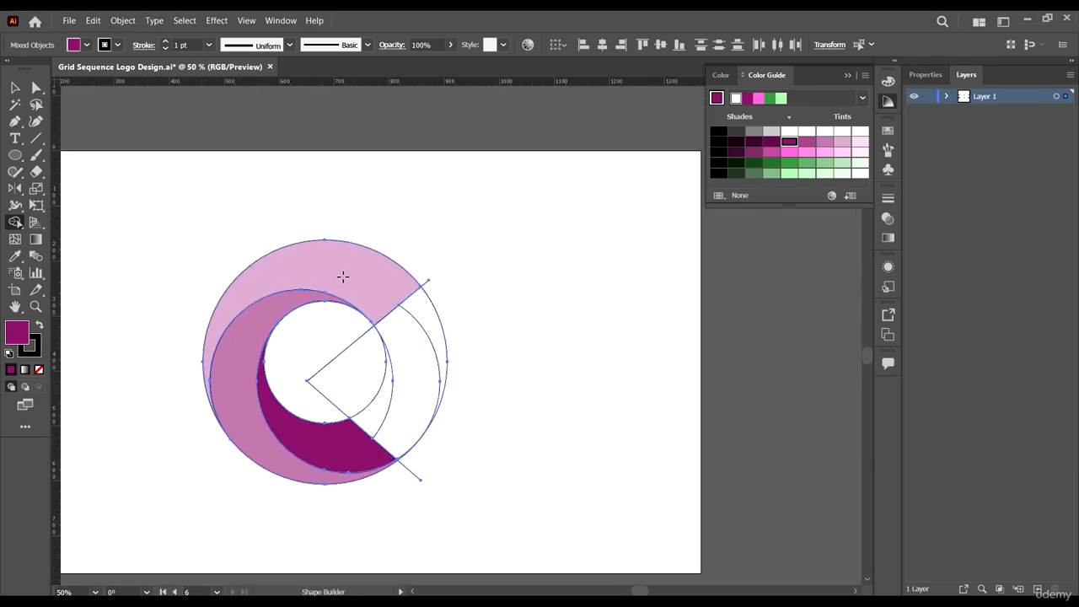
{"action": "scroll", "coordinate": [342, 278], "scroll_direction": "down", "scroll_amount": 2}
{"action": "left_click", "coordinate": [34, 87]}
{"action": "scroll", "coordinate": [431, 337], "scroll_direction": "down", "scroll_amount": 1}
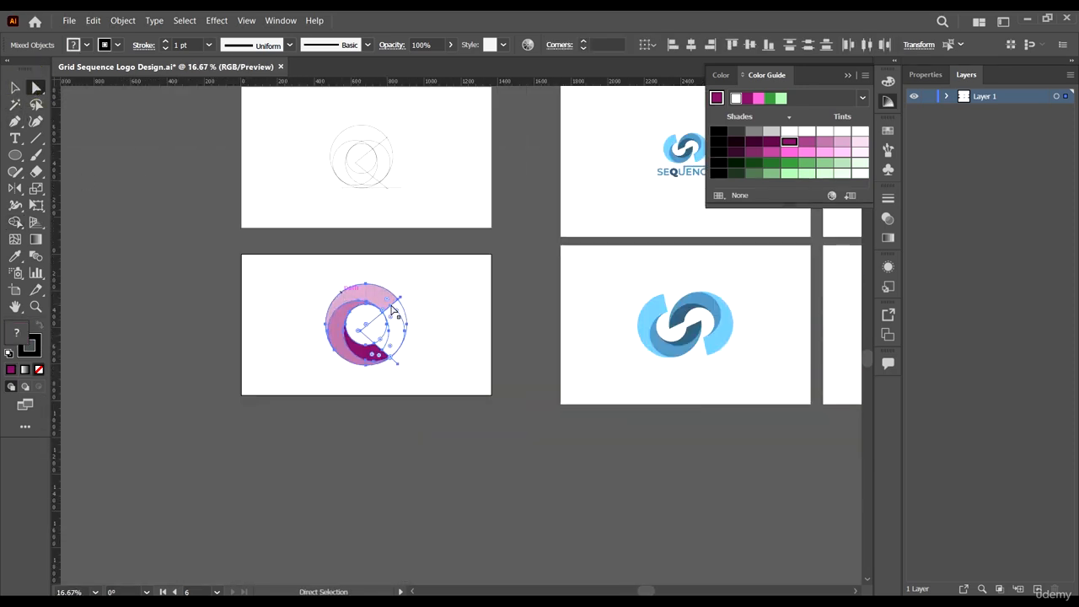
{"action": "left_click", "coordinate": [453, 336]}
{"action": "scroll", "coordinate": [365, 317], "scroll_direction": "up", "scroll_amount": 1}
{"action": "scroll", "coordinate": [393, 297], "scroll_direction": "up", "scroll_amount": 2}
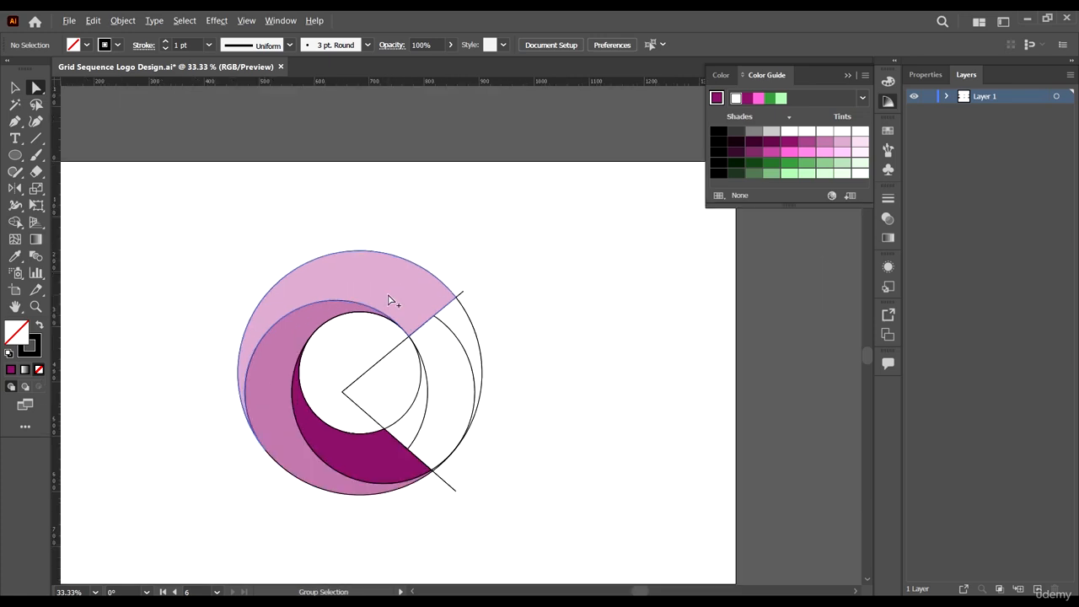
{"action": "left_click", "coordinate": [401, 279]}
{"action": "left_click", "coordinate": [292, 329], "text": "shift"}
{"action": "left_click", "coordinate": [375, 455], "text": "shift"}
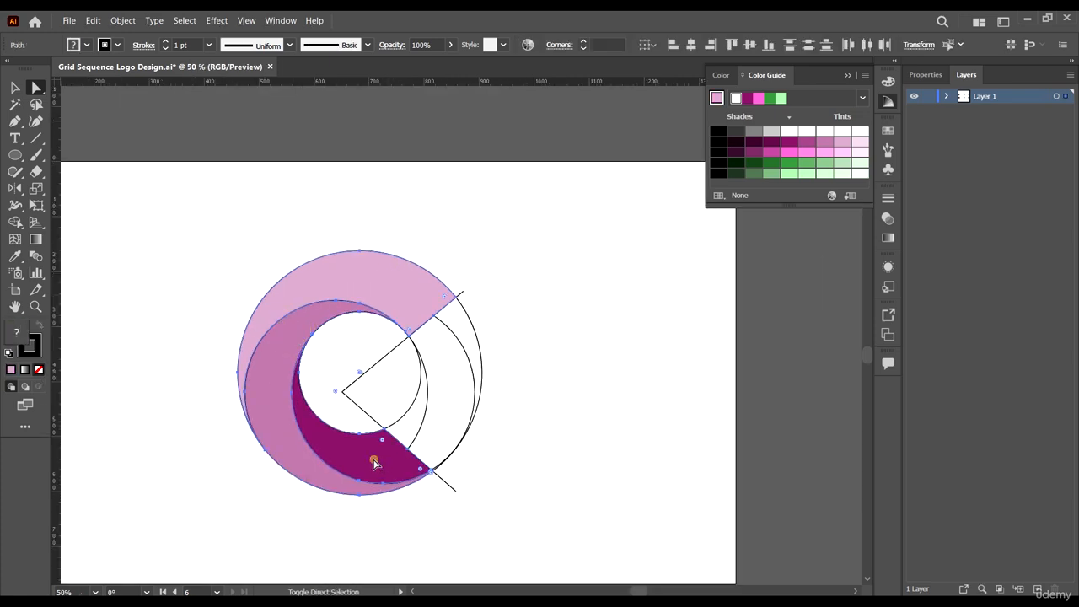
{"action": "key", "text": "ctrl+x"}
Paste the three coloured shapes, place them clear of the remaining grid outlines, and delete those outlines
{"action": "scroll", "coordinate": [619, 405], "scroll_direction": "down", "scroll_amount": 3}
{"action": "key", "text": "super"}
{"action": "key", "text": "super"}
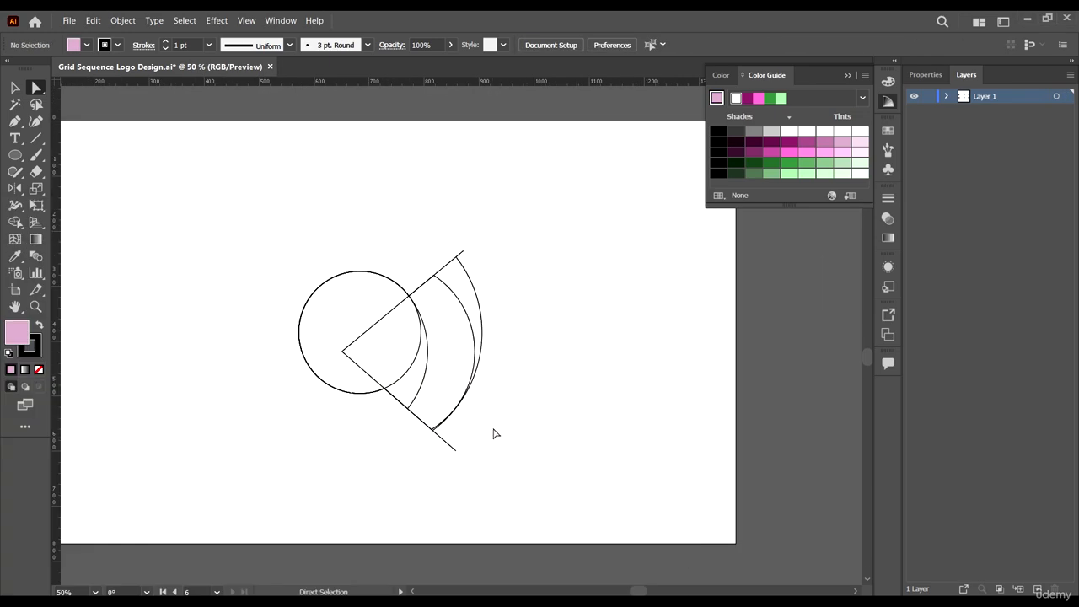
{"action": "scroll", "coordinate": [559, 410], "scroll_direction": "down", "scroll_amount": 4}
{"action": "scroll", "coordinate": [469, 406], "scroll_direction": "down", "scroll_amount": 1}
{"action": "scroll", "coordinate": [522, 408], "scroll_direction": "up", "scroll_amount": 2}
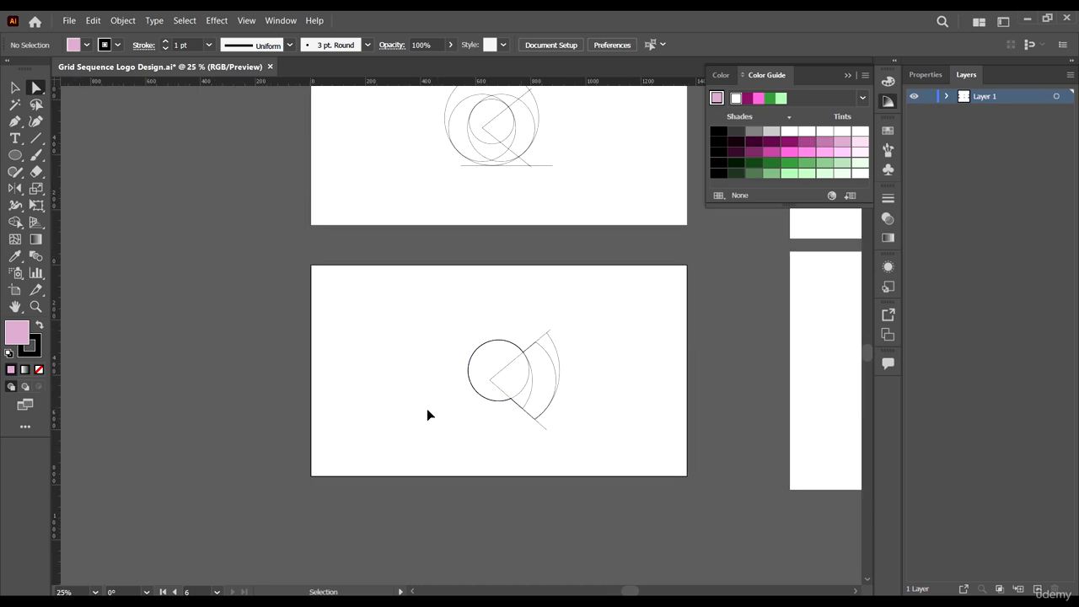
{"action": "key", "text": "ctrl+v"}
{"action": "key", "text": "v"}
{"action": "left_click_drag", "start_coordinate": [448, 373], "coordinate": [377, 418]}
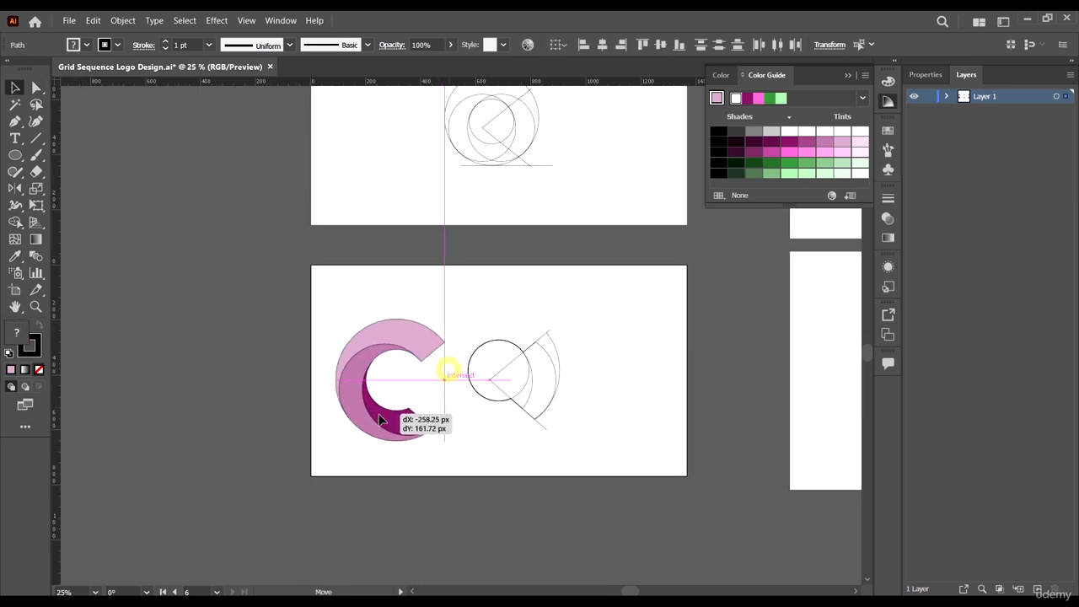
{"action": "left_click_drag", "start_coordinate": [469, 344], "coordinate": [469, 337]}
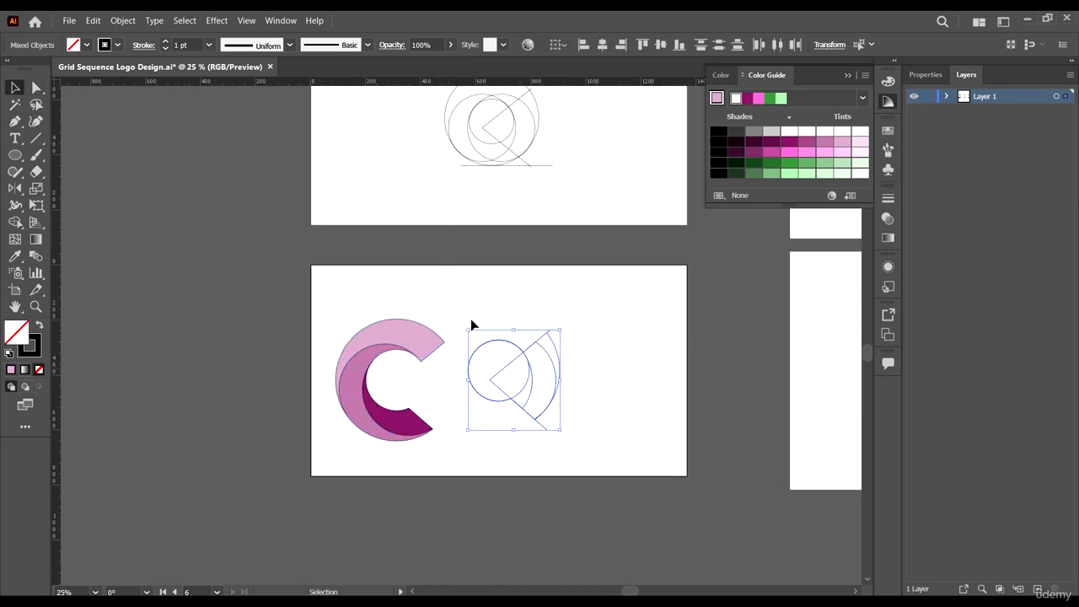
{"action": "key", "text": "Delete"}
Scale the whole coloured C shape down proportionally to a little over half its size and place it nearer the artboard's centre
{"action": "left_click_drag", "start_coordinate": [471, 439], "coordinate": [373, 337]}
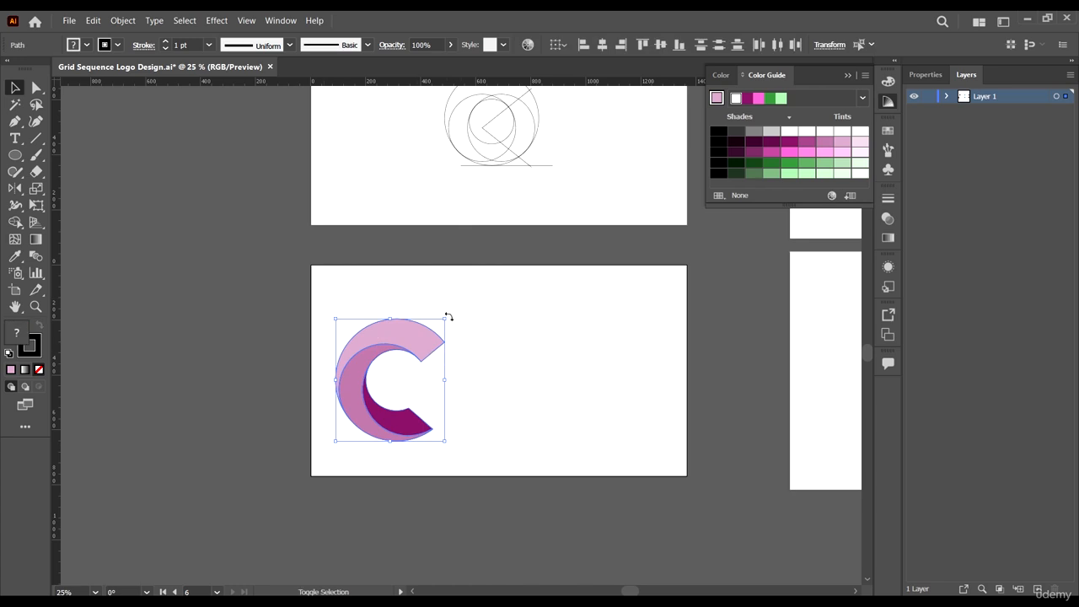
{"action": "left_click_drag", "start_coordinate": [447, 317], "coordinate": [507, 348]}
{"action": "scroll", "coordinate": [540, 387], "scroll_direction": "up", "scroll_amount": 3}
{"action": "left_click", "coordinate": [521, 383]}
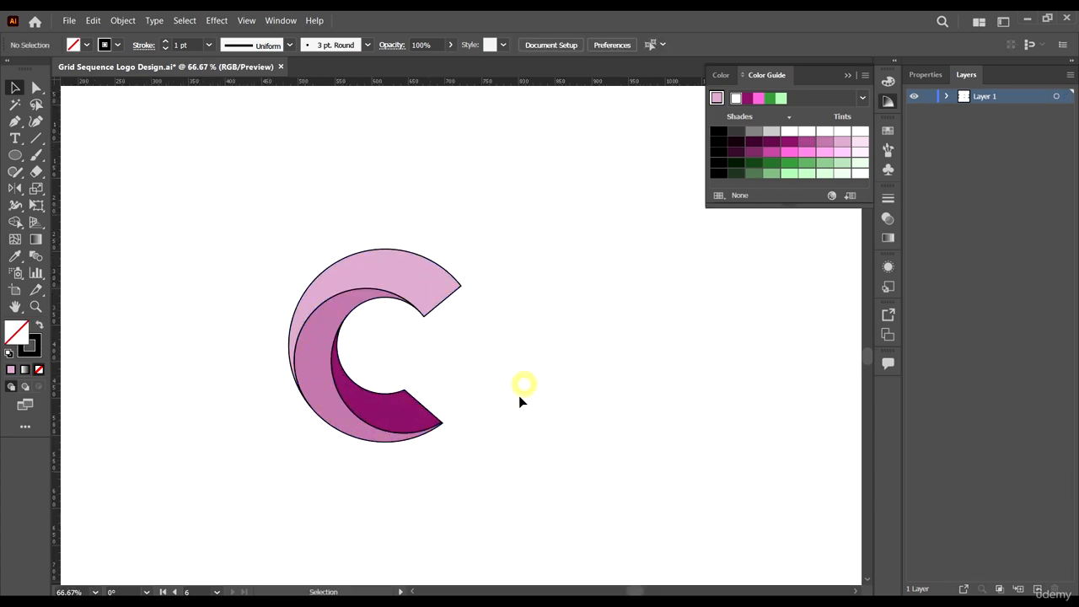
Remove the stroke from all three coloured shapes of the C
{"action": "left_click_drag", "start_coordinate": [402, 423], "coordinate": [493, 514]}
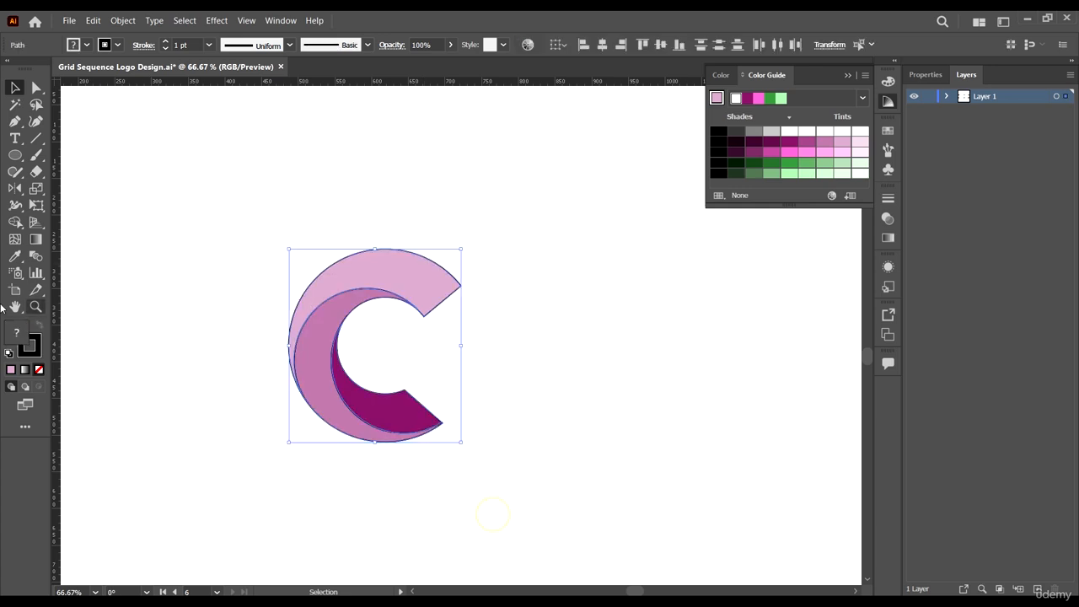
{"action": "left_click", "coordinate": [35, 345]}
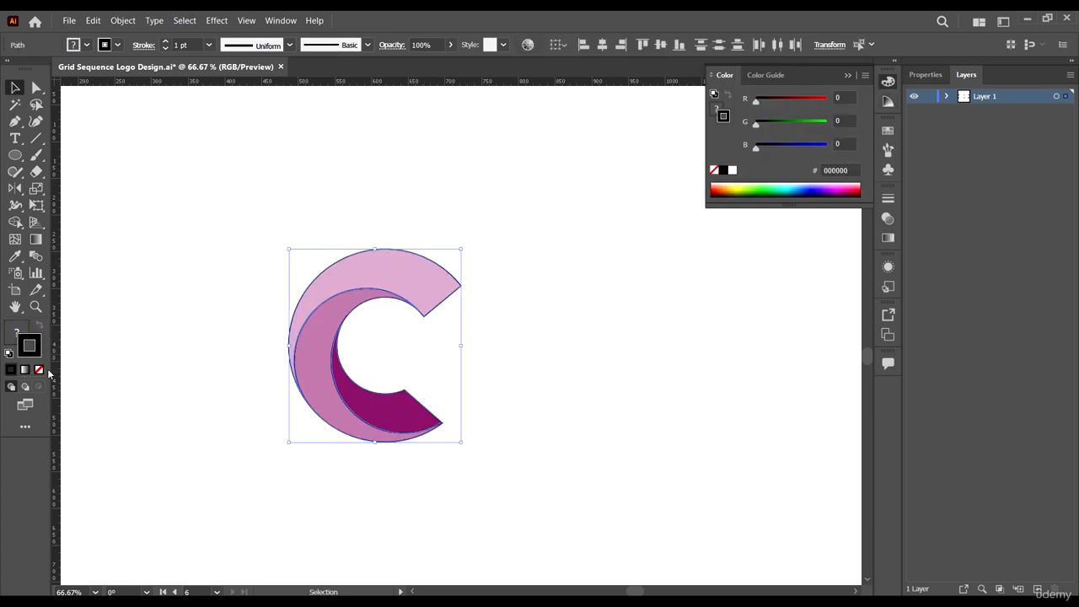
{"action": "left_click", "coordinate": [39, 369]}
{"action": "left_click", "coordinate": [234, 265]}
{"action": "scroll", "coordinate": [349, 441], "scroll_direction": "down", "scroll_amount": 3}
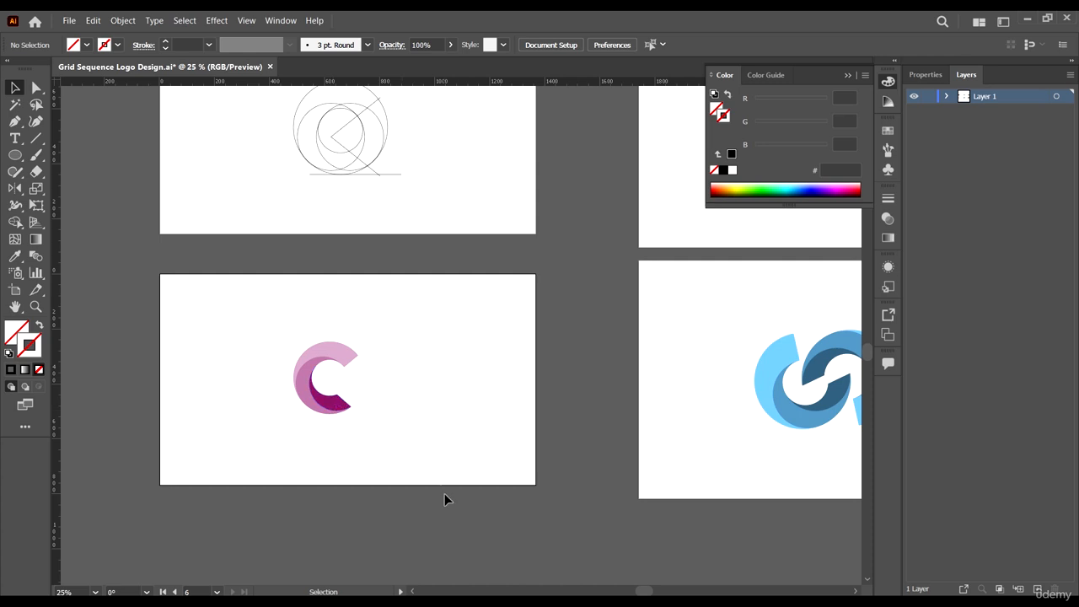
Add a horizontal ruler guide touching the lower edge of the coloured C shape
{"action": "left_click_drag", "start_coordinate": [421, 433], "coordinate": [328, 378]}
{"action": "left_click_drag", "start_coordinate": [515, 413], "coordinate": [464, 414]}
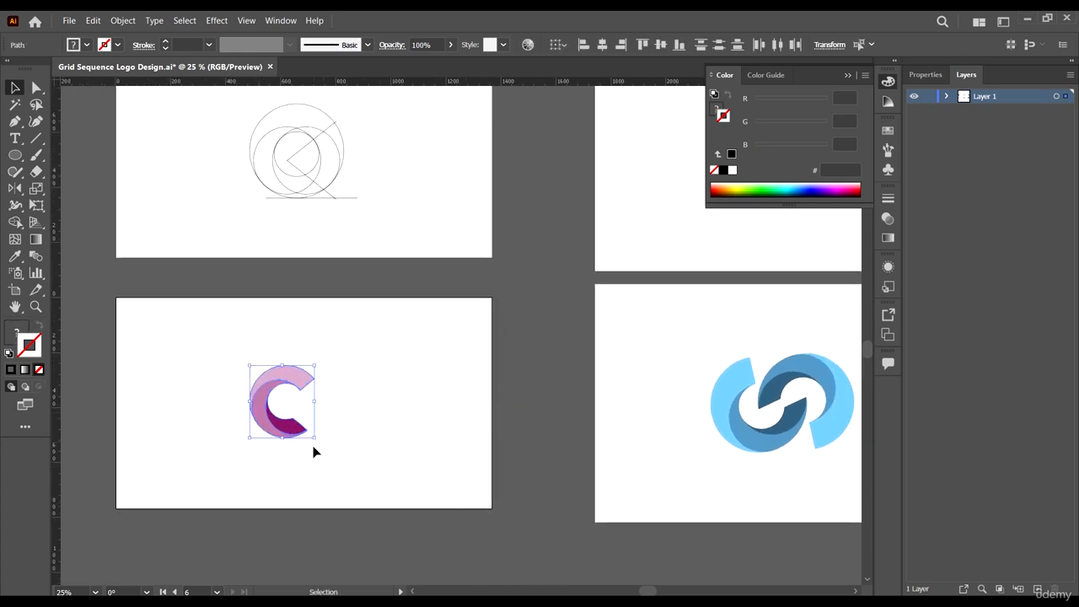
{"action": "scroll", "coordinate": [313, 444], "scroll_direction": "up", "scroll_amount": 1}
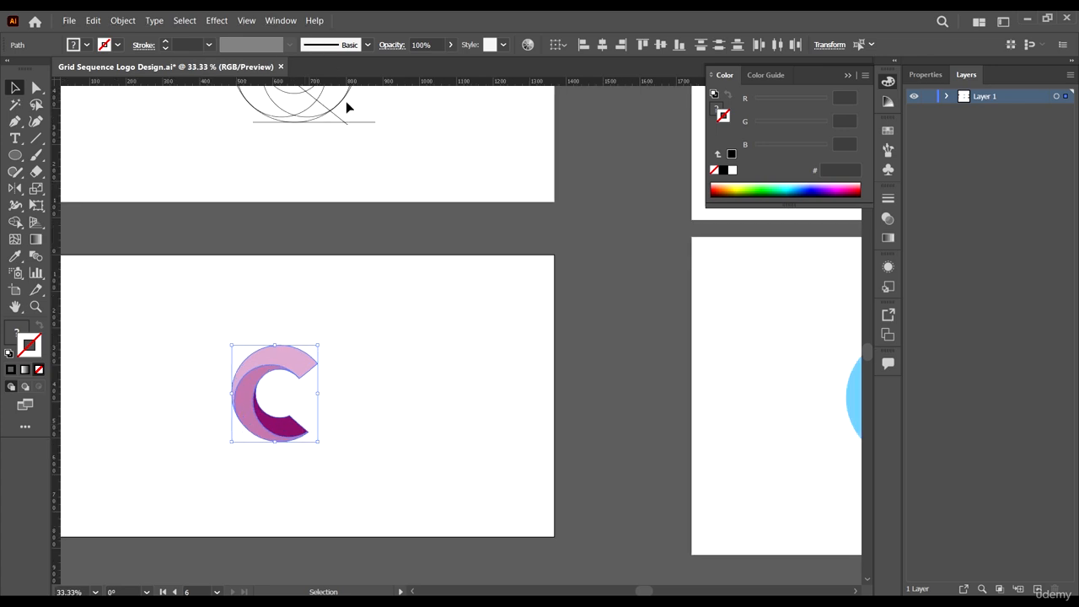
{"action": "left_click_drag", "start_coordinate": [363, 86], "coordinate": [300, 443]}
{"action": "scroll", "coordinate": [470, 381], "scroll_direction": "down", "scroll_amount": 1}
{"action": "scroll", "coordinate": [202, 394], "scroll_direction": "up", "scroll_amount": 3}
{"action": "scroll", "coordinate": [376, 416], "scroll_direction": "down", "scroll_amount": 3}
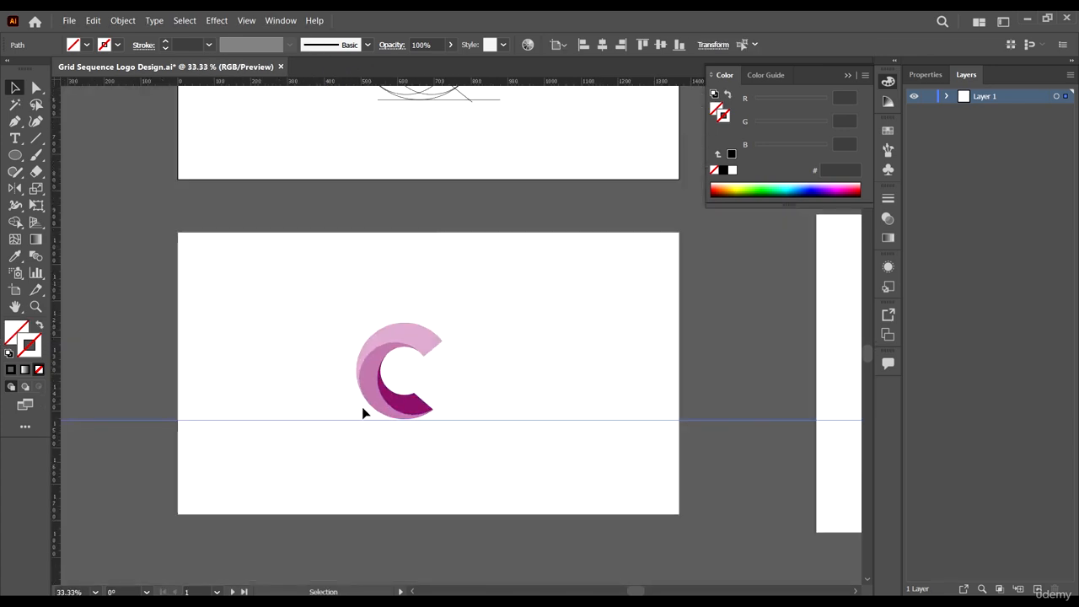
{"action": "left_click", "coordinate": [209, 387]}
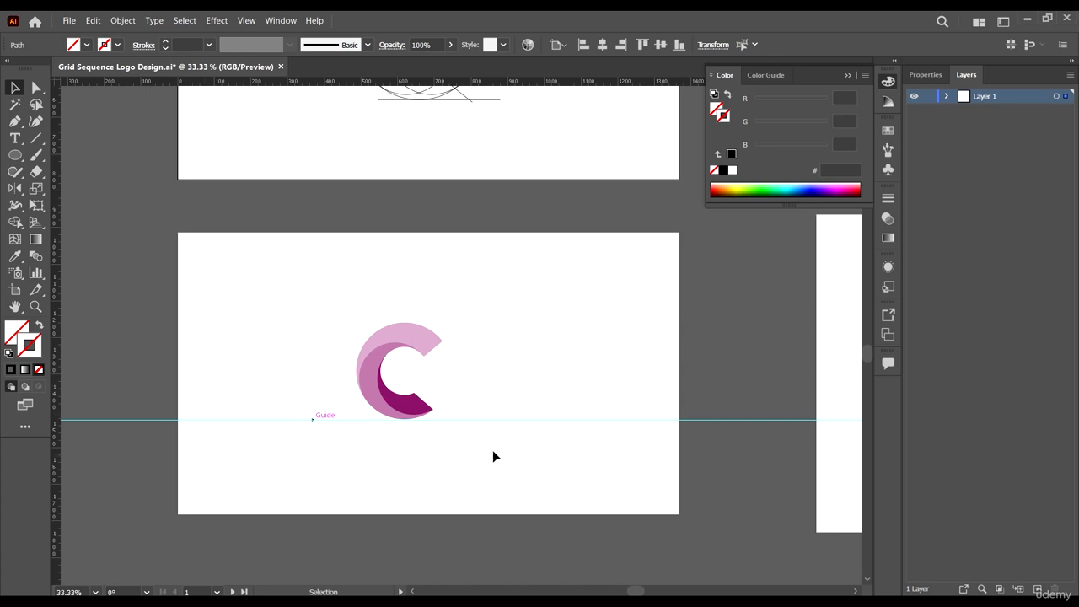
{"action": "left_click", "coordinate": [537, 416]}
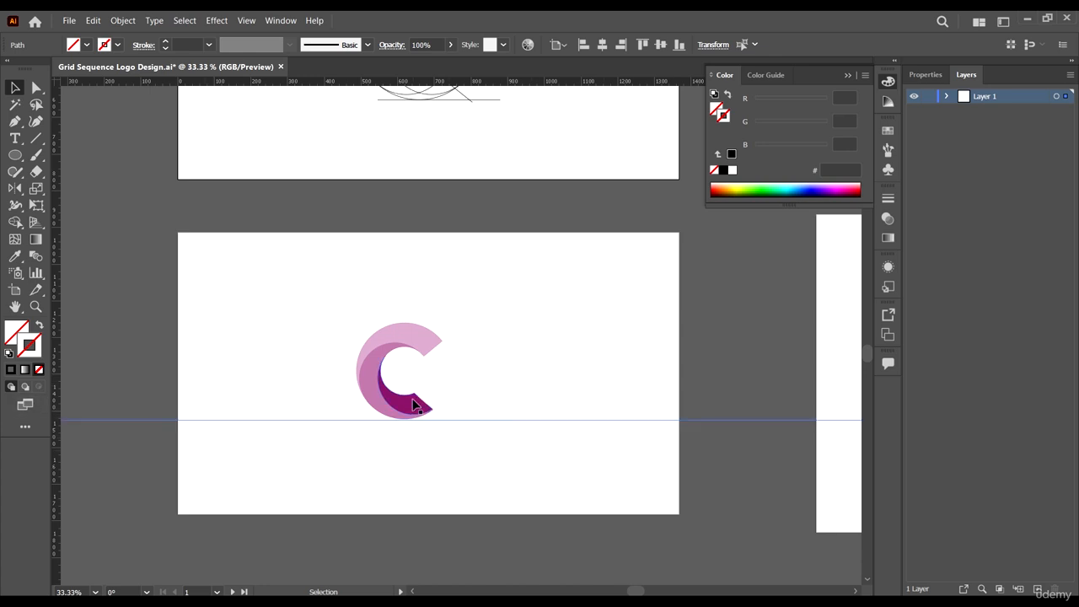
Group the three coloured shapes and rotate the group counterclockwise so the C opens towards the top
{"action": "left_click_drag", "start_coordinate": [463, 295], "coordinate": [362, 402]}
{"action": "key", "text": "a"}
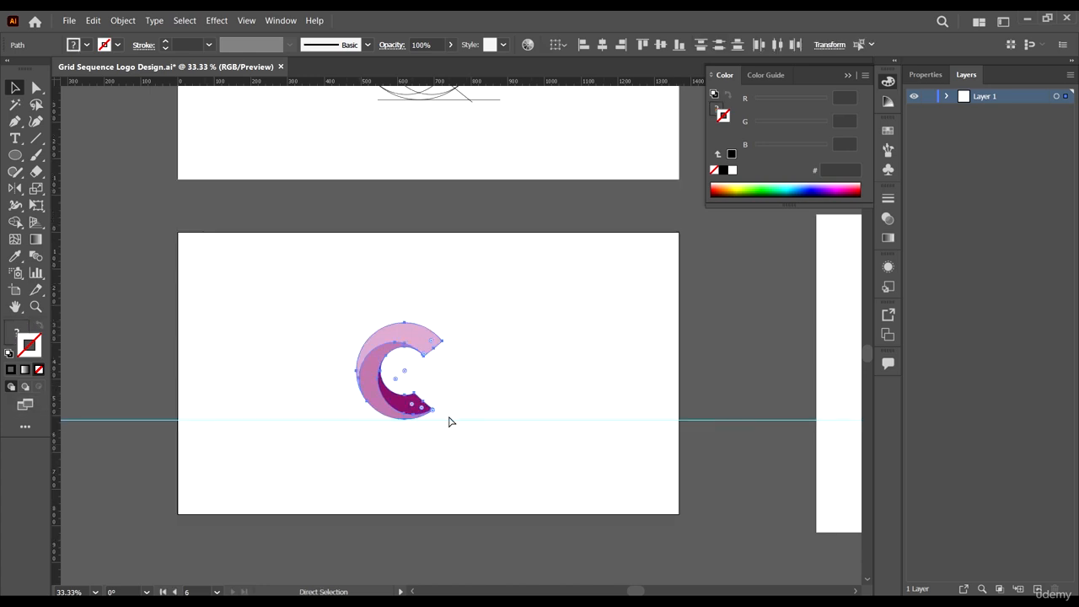
{"action": "key", "text": "v"}
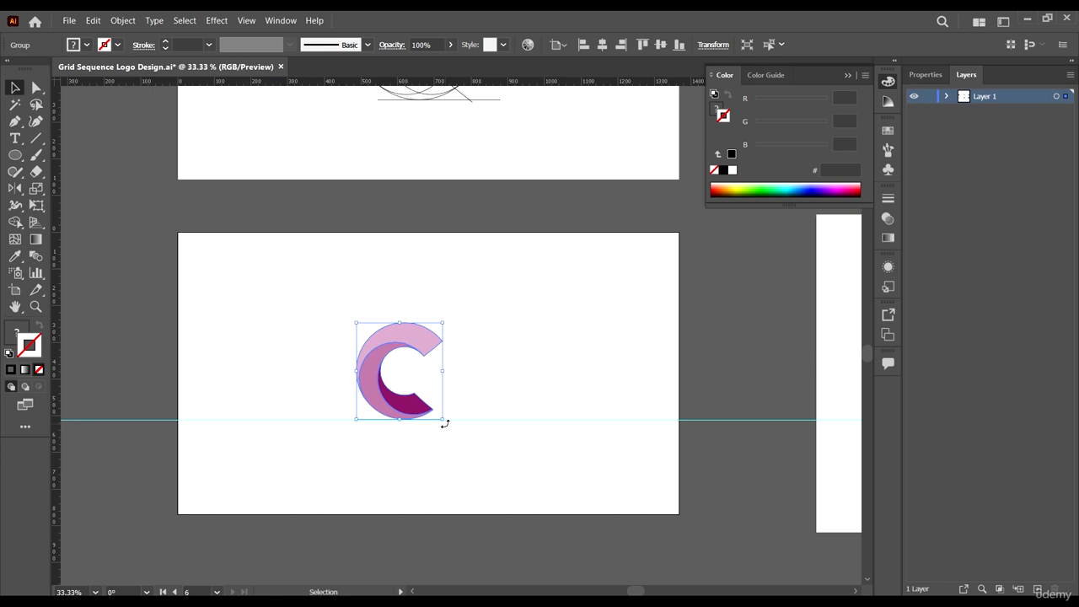
{"action": "left_click_drag", "start_coordinate": [444, 423], "coordinate": [362, 375]}
Duplicate the rotated C group and turn the copy half a turn so it opens downwards
{"action": "scroll", "coordinate": [303, 411], "scroll_direction": "up", "scroll_amount": 2}
{"action": "left_click_drag", "start_coordinate": [304, 442], "coordinate": [240, 438]}
{"action": "scroll", "coordinate": [277, 453], "scroll_direction": "down", "scroll_amount": 3}
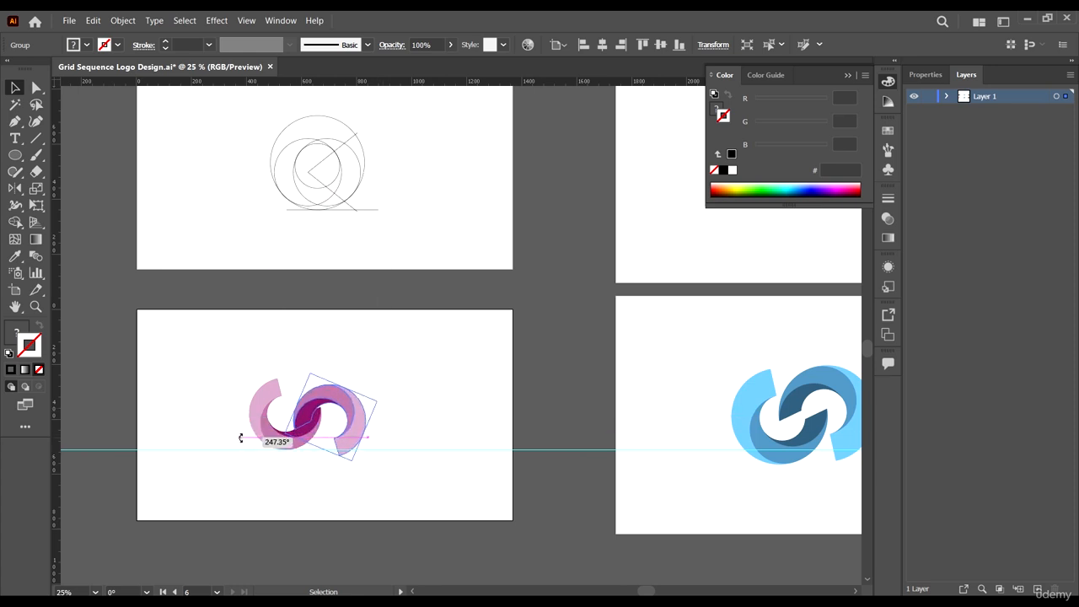
Position the turned copy up and to the right of the original so the two C shapes interlock with an even gap
{"action": "scroll", "coordinate": [312, 468], "scroll_direction": "up", "scroll_amount": 2}
{"action": "mouse_move", "coordinate": [376, 416]}
{"action": "left_mouse_down"}
{"action": "mouse_move", "coordinate": [366, 390]}
{"action": "mouse_move", "coordinate": [367, 410]}
{"action": "mouse_move", "coordinate": [375, 404]}
{"action": "left_mouse_up"}
{"action": "mouse_move", "coordinate": [390, 327]}
{"action": "left_mouse_down"}
{"action": "mouse_move", "coordinate": [410, 304]}
{"action": "mouse_move", "coordinate": [405, 313]}
{"action": "left_mouse_up"}
{"action": "scroll", "coordinate": [404, 313], "scroll_direction": "down", "scroll_amount": 3}
{"action": "scroll", "coordinate": [381, 371], "scroll_direction": "up", "scroll_amount": 2}
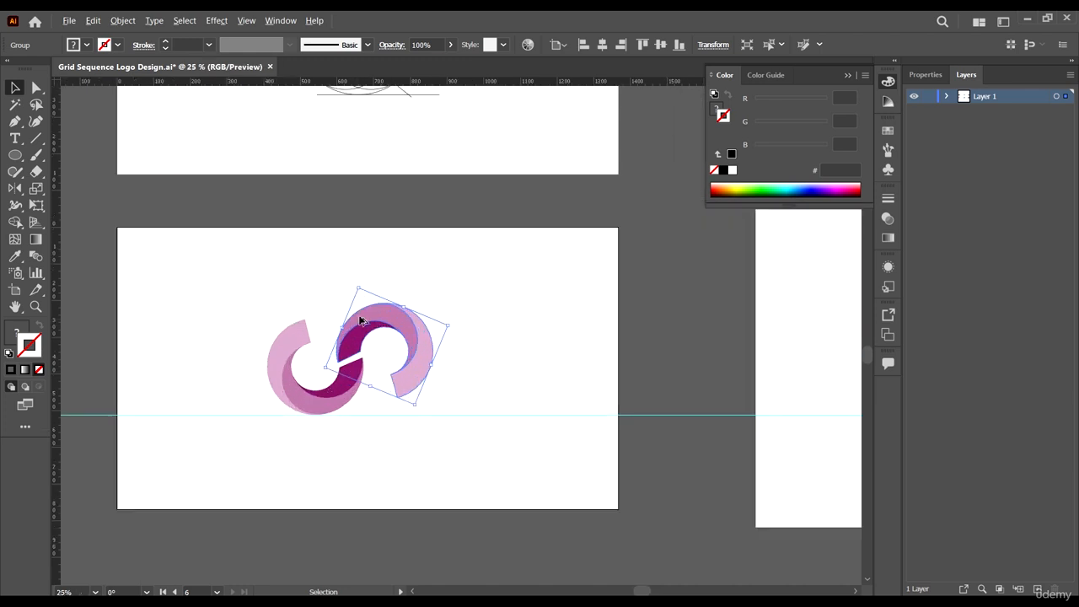
{"action": "left_click_drag", "start_coordinate": [428, 365], "coordinate": [225, 388]}
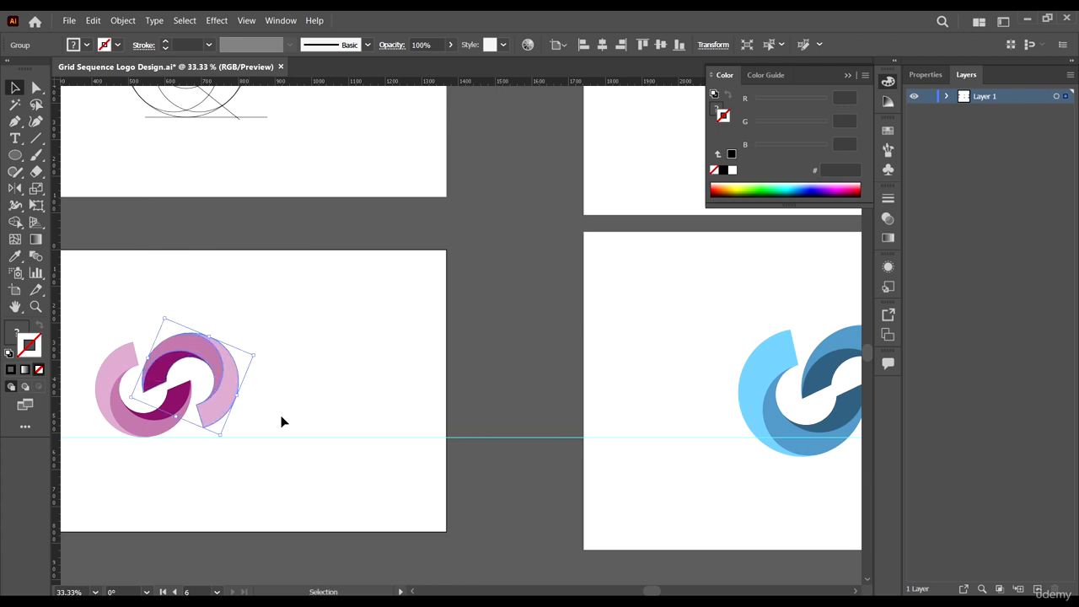
Rotate both interlocked C shapes together until their lower ends rest on the horizontal guide
{"action": "left_click_drag", "start_coordinate": [98, 325], "coordinate": [96, 325]}
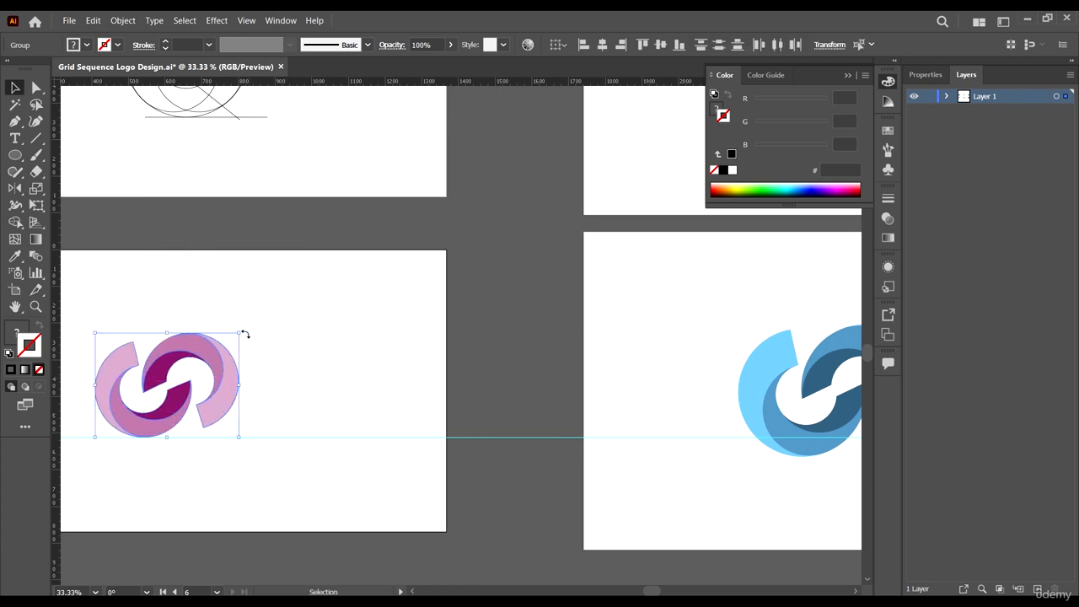
{"action": "left_click_drag", "start_coordinate": [243, 333], "coordinate": [249, 346]}
{"action": "left_click_drag", "start_coordinate": [315, 382], "coordinate": [567, 341]}
{"action": "scroll", "coordinate": [400, 407], "scroll_direction": "up", "scroll_amount": 4}
{"action": "left_click_drag", "start_coordinate": [653, 310], "coordinate": [660, 332]}
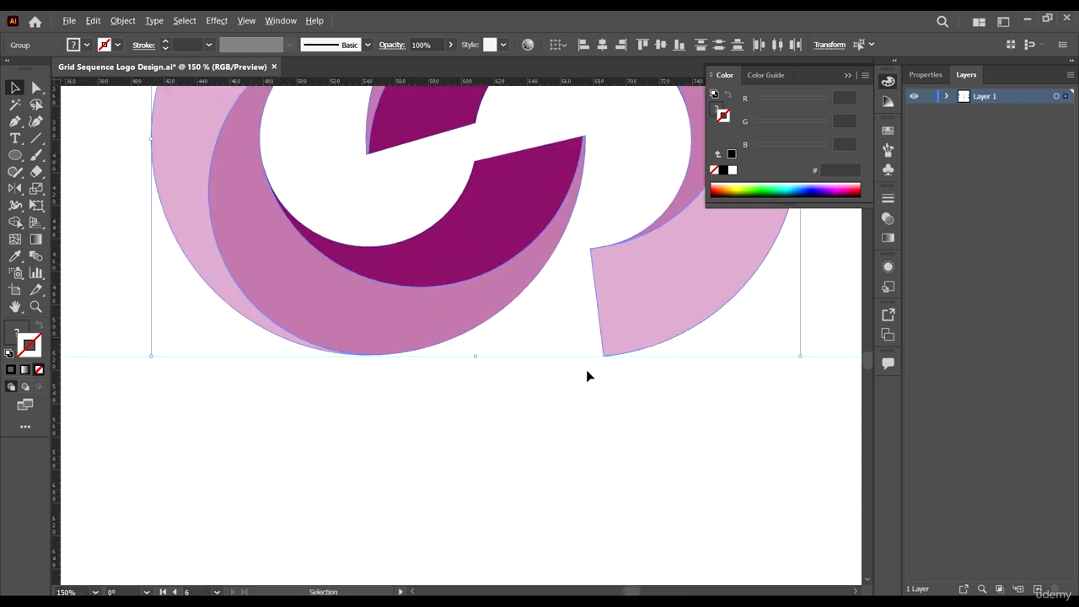
{"action": "scroll", "coordinate": [586, 371], "scroll_direction": "down", "scroll_amount": 4}
{"action": "left_click", "coordinate": [622, 399]}
Move both C shapes slightly right towards the artboard's centre and group them into one logo mark
{"action": "left_click_drag", "start_coordinate": [655, 378], "coordinate": [518, 397]}
{"action": "left_click_drag", "start_coordinate": [557, 318], "coordinate": [320, 367]}
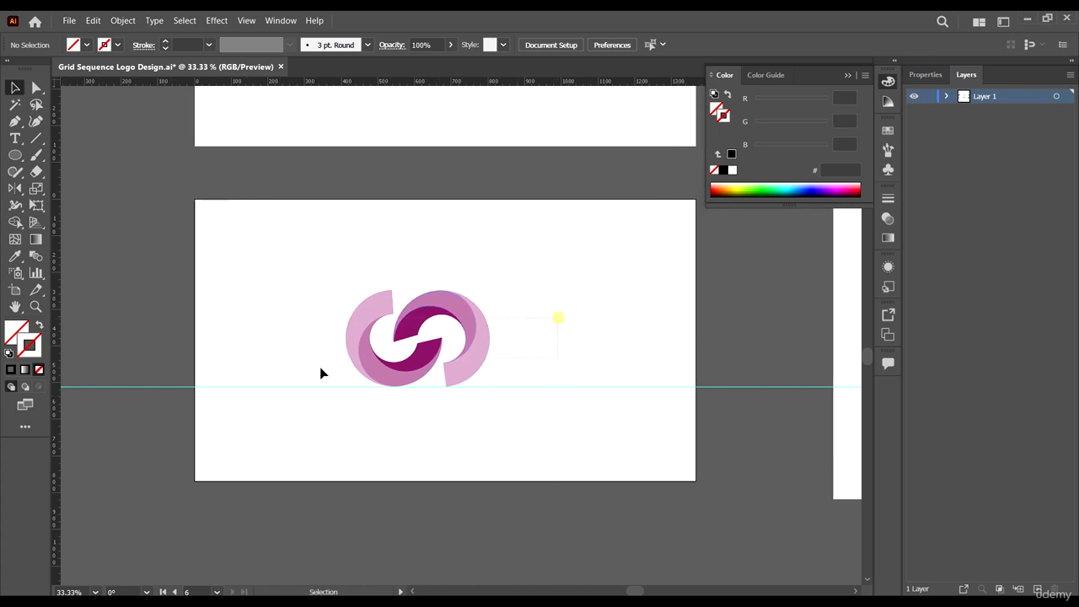
{"action": "left_click_drag", "start_coordinate": [287, 331], "coordinate": [287, 331]}
{"action": "left_click_drag", "start_coordinate": [477, 349], "coordinate": [493, 347]}
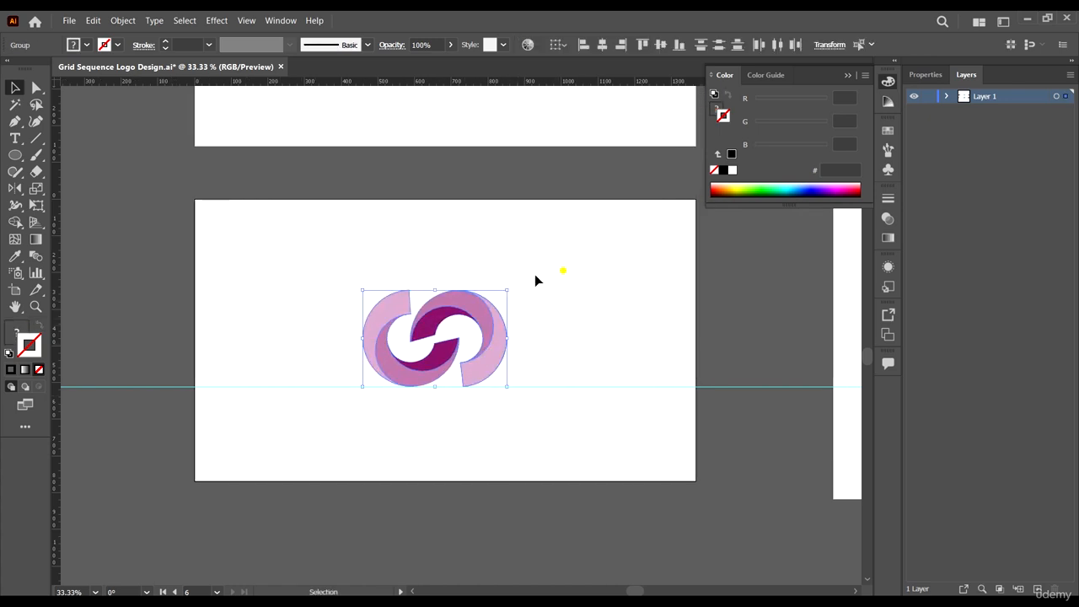
{"action": "key", "text": "a"}
{"action": "key", "text": "ctrl+g"}
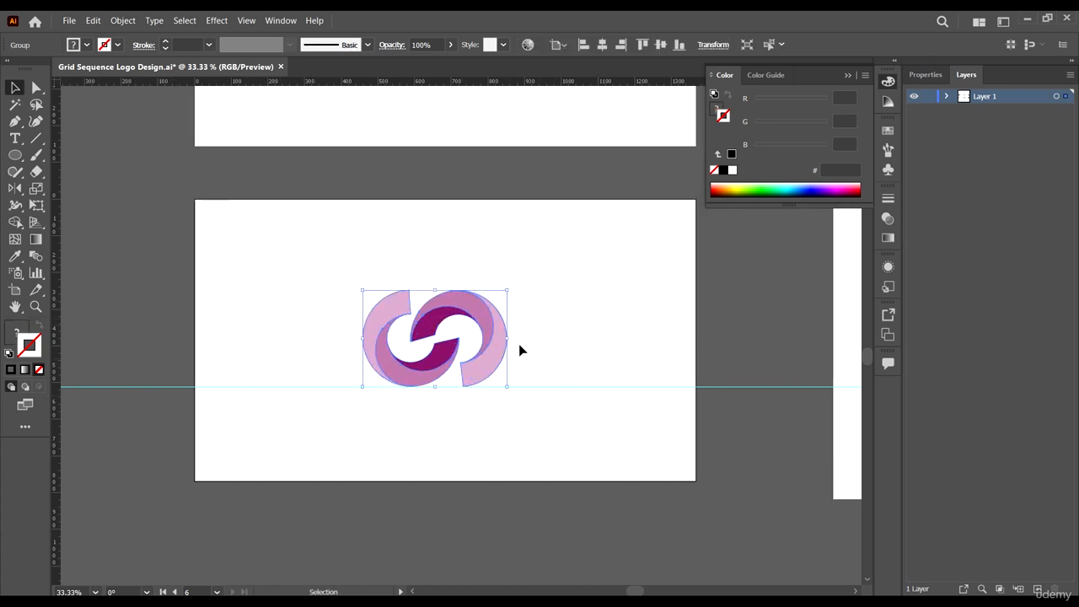
Scale the grouped logo mark down proportionally about its centre so it sits clear above the horizontal guide
{"action": "left_click_drag", "start_coordinate": [487, 338], "coordinate": [487, 338]}
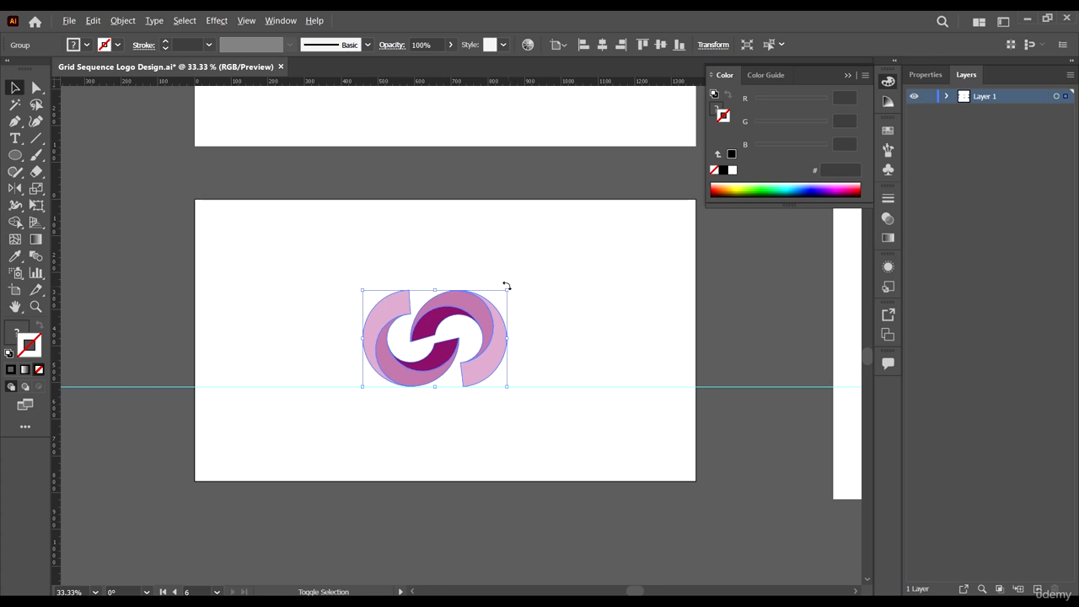
{"action": "left_click_drag", "start_coordinate": [509, 290], "coordinate": [506, 302]}
{"action": "left_click", "coordinate": [587, 326]}
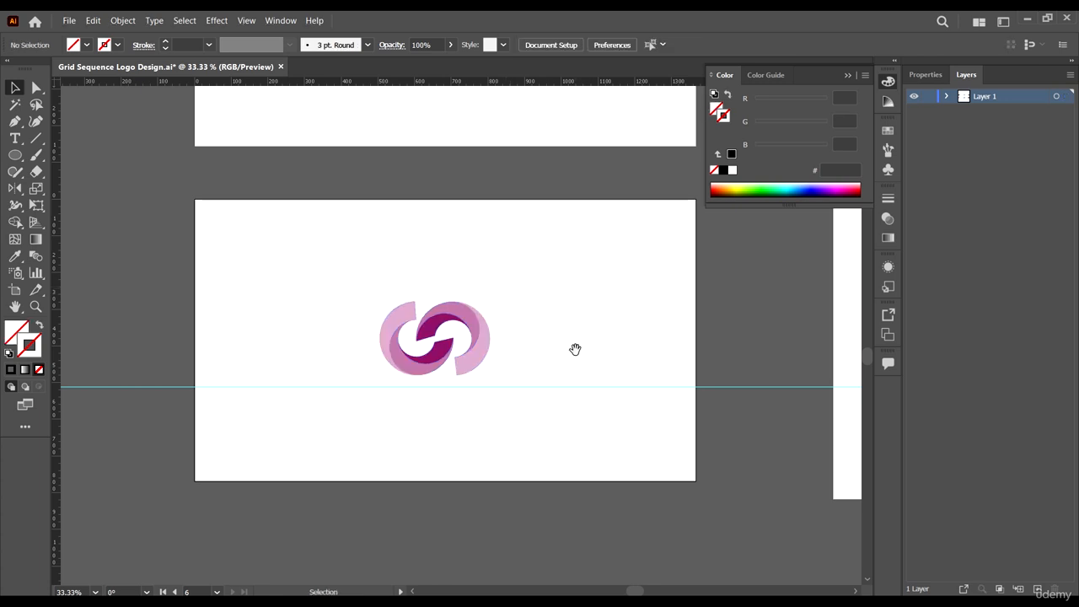
Duplicate the artboard with its finished logo mark and place the copy directly below the original
{"action": "left_click_drag", "start_coordinate": [570, 346], "coordinate": [481, 367]}
{"action": "scroll", "coordinate": [517, 288], "scroll_direction": "down", "scroll_amount": 2}
{"action": "key", "text": "shift+o"}
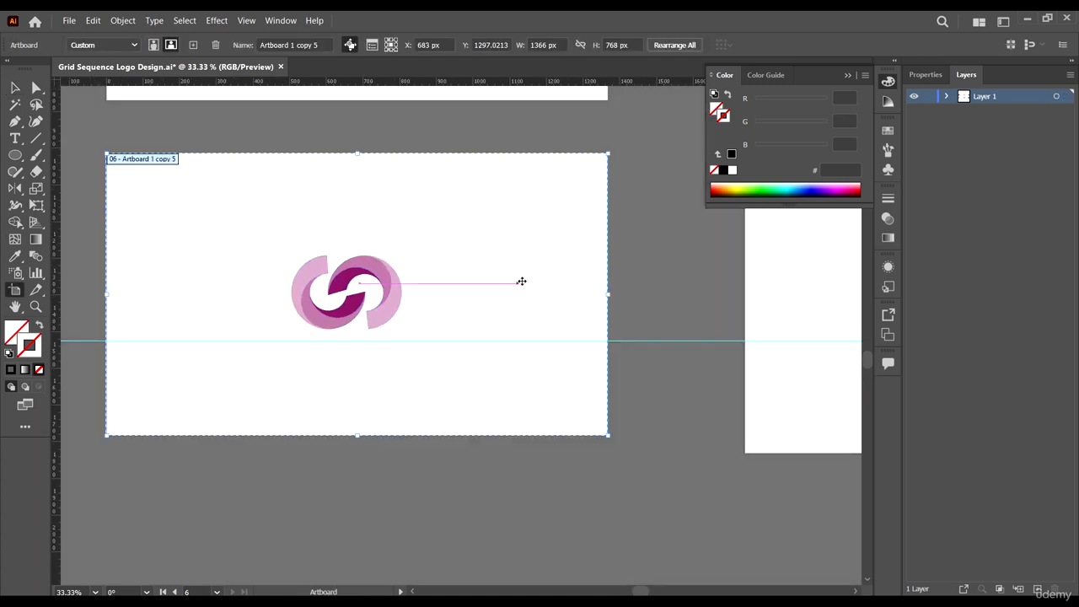
{"action": "scroll", "coordinate": [511, 211], "scroll_direction": "down", "scroll_amount": 3}
{"action": "left_click_drag", "start_coordinate": [508, 224], "coordinate": [517, 356]}
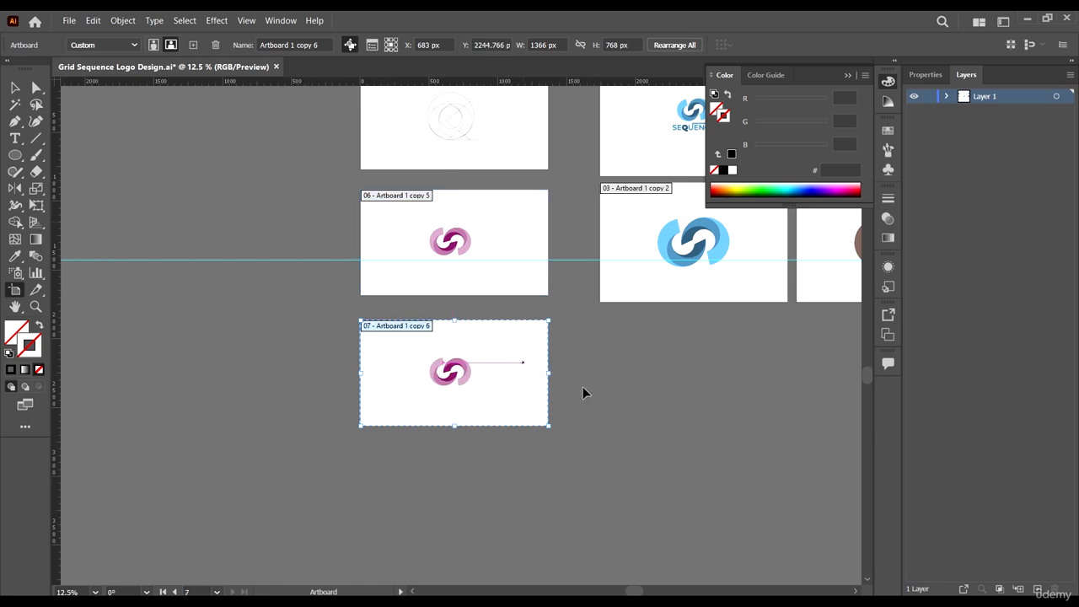
Ungroup the logo mark on the new artboard and delete its right-hand C shape
{"action": "key", "text": "v"}
{"action": "left_click", "coordinate": [613, 410]}
{"action": "scroll", "coordinate": [454, 379], "scroll_direction": "up", "scroll_amount": 3}
{"action": "left_click", "coordinate": [484, 350]}
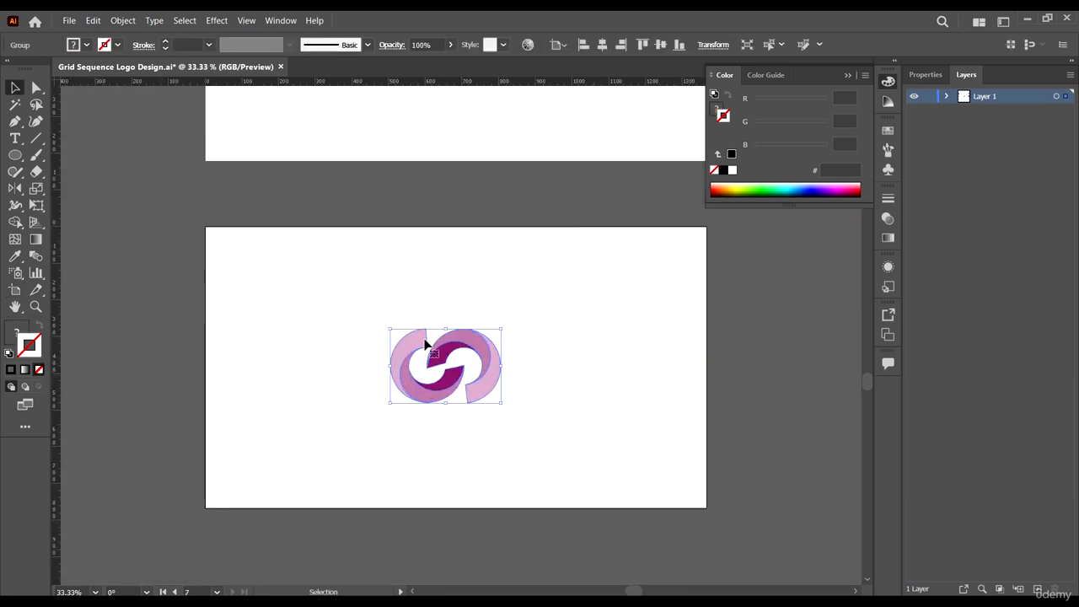
{"action": "right_click", "coordinate": [426, 343]}
{"action": "left_click", "coordinate": [494, 444]}
{"action": "left_click", "coordinate": [548, 400]}
{"action": "left_click", "coordinate": [479, 344]}
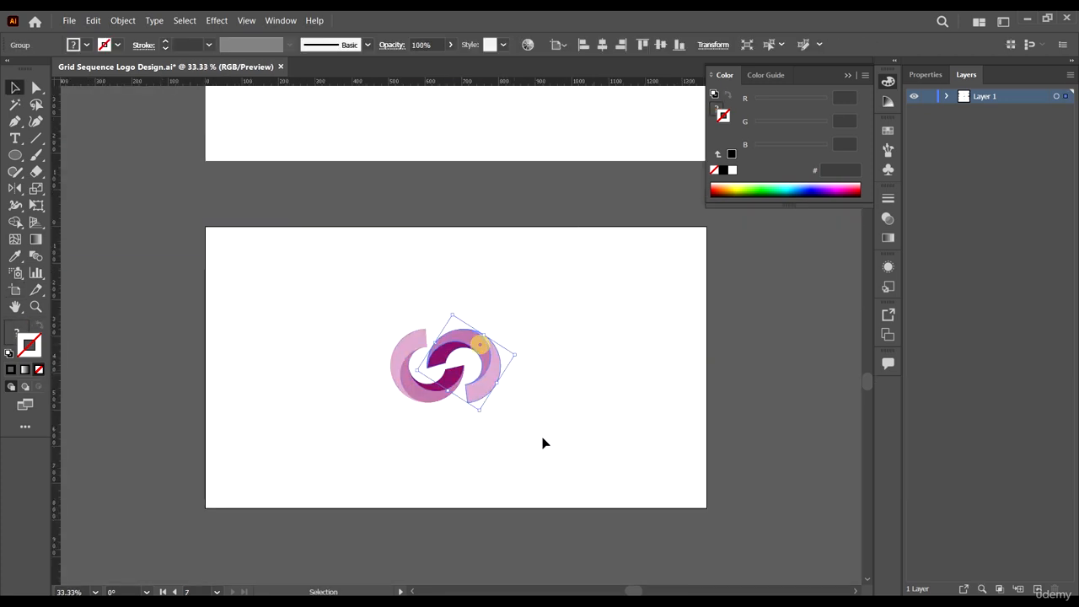
{"action": "key", "text": "Delete"}
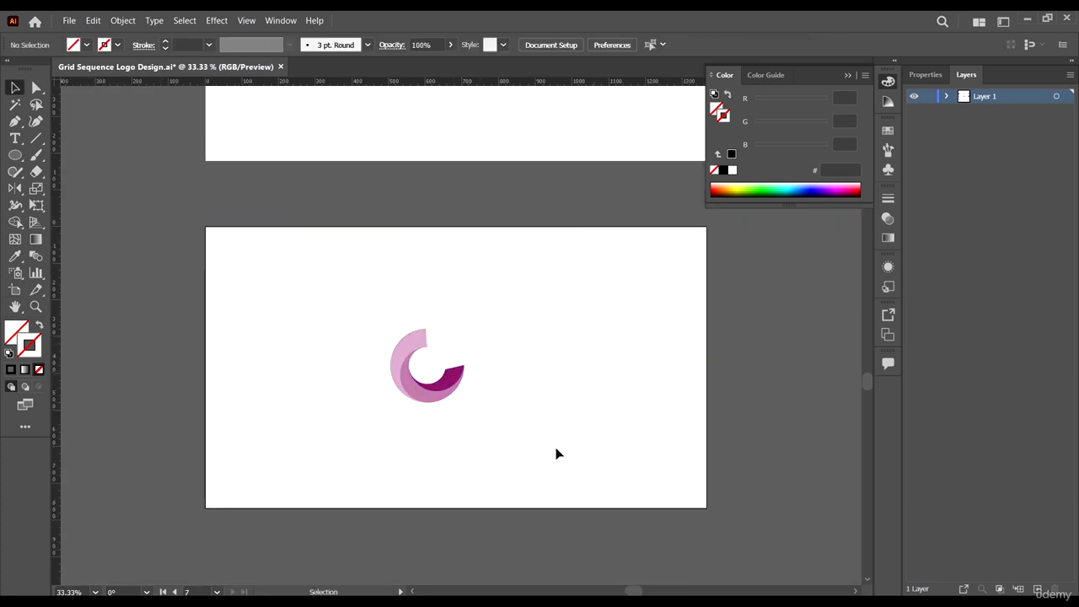
{"action": "scroll", "coordinate": [467, 383], "scroll_direction": "up", "scroll_amount": 2}
{"action": "left_click", "coordinate": [454, 381]}
{"action": "scroll", "coordinate": [450, 376], "scroll_direction": "down", "scroll_amount": 2}
{"action": "left_click_drag", "start_coordinate": [429, 378], "coordinate": [484, 385]}
{"action": "left_click", "coordinate": [533, 410]}
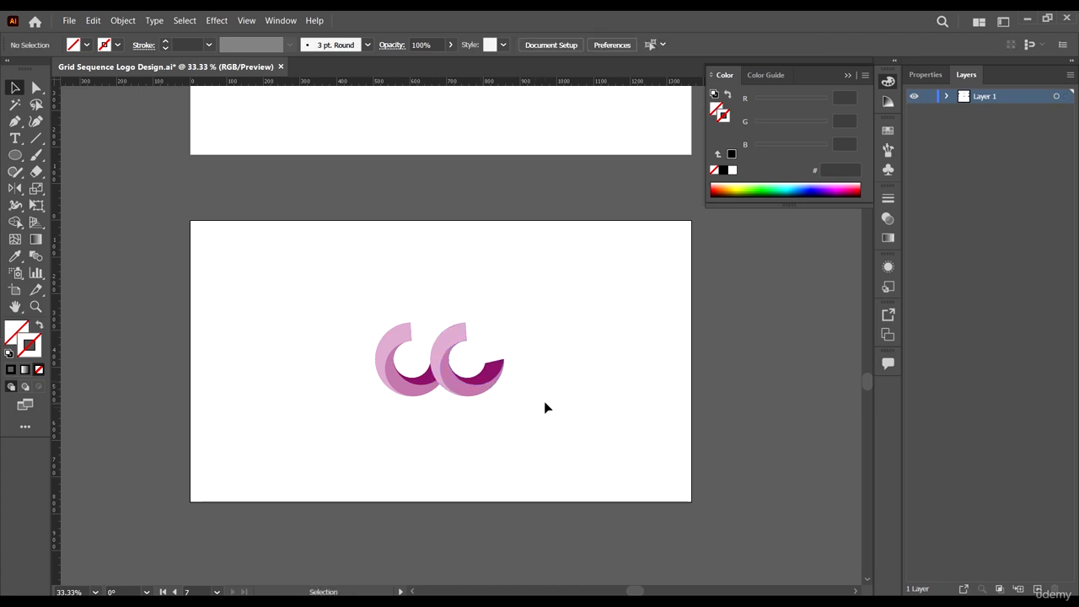
{"action": "scroll", "coordinate": [472, 378], "scroll_direction": "up", "scroll_amount": 4}
{"action": "scroll", "coordinate": [349, 313], "scroll_direction": "up", "scroll_amount": 2}
{"action": "left_click_drag", "start_coordinate": [351, 320], "coordinate": [349, 333]}
{"action": "scroll", "coordinate": [349, 334], "scroll_direction": "down", "scroll_amount": 4}
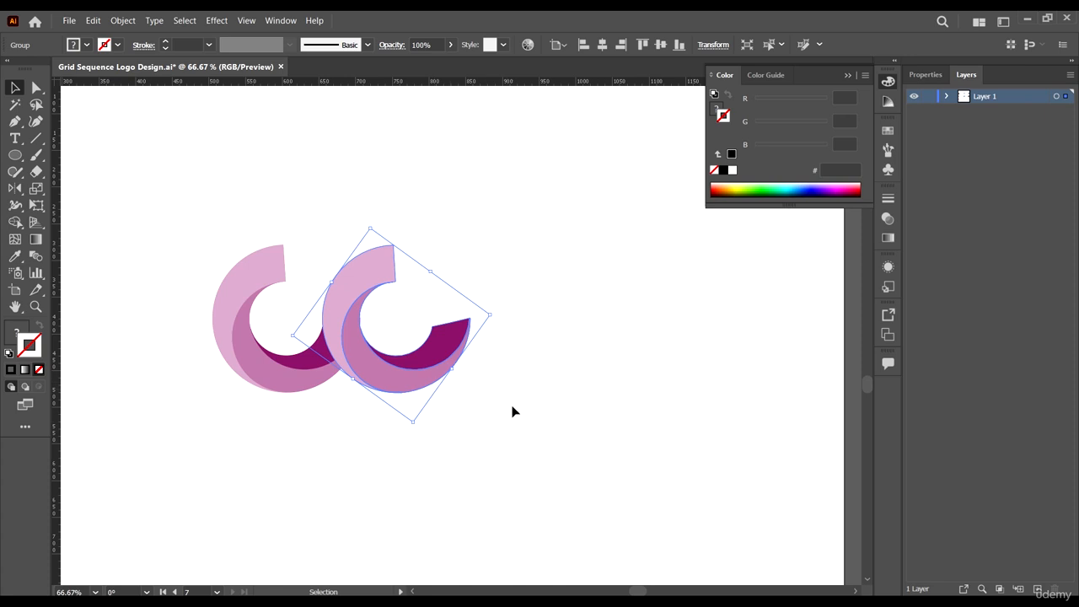
{"action": "scroll", "coordinate": [377, 347], "scroll_direction": "down", "scroll_amount": 3}
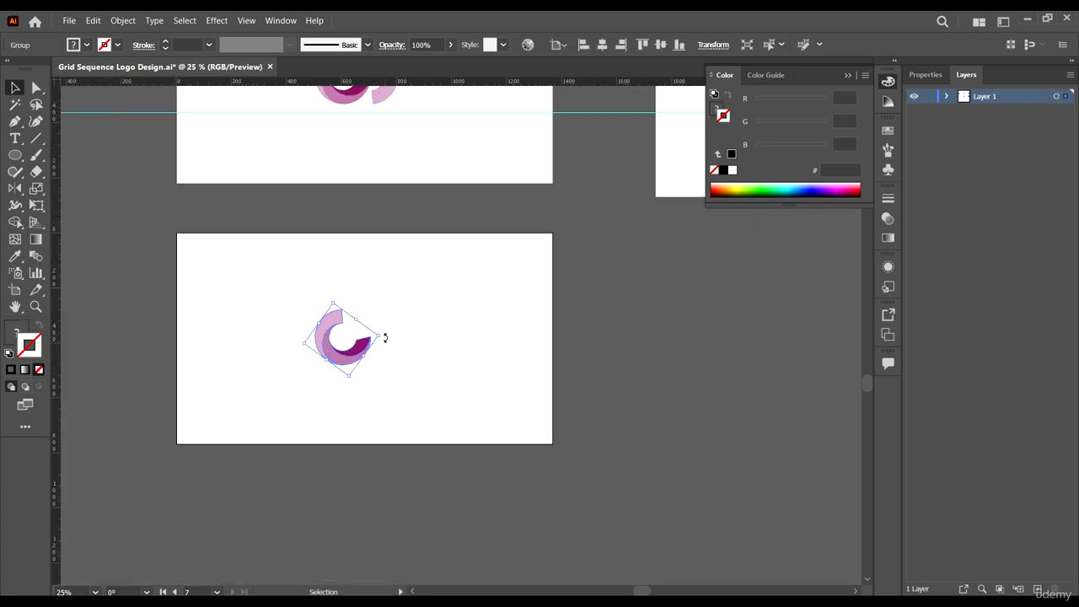
Rotate the single C clockwise until it opens to the lower right, and place an overlapping duplicate to its right
{"action": "left_click_drag", "start_coordinate": [384, 341], "coordinate": [352, 370]}
{"action": "scroll", "coordinate": [351, 334], "scroll_direction": "up", "scroll_amount": 1}
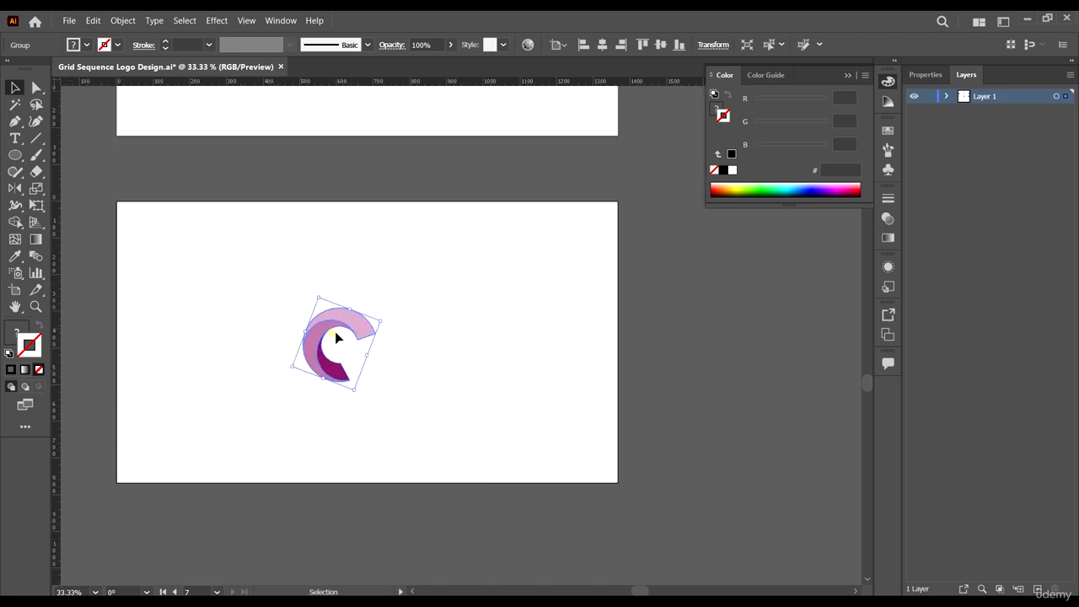
{"action": "key", "text": "ctrl+z"}
{"action": "left_click_drag", "start_coordinate": [359, 332], "coordinate": [412, 338]}
{"action": "left_click", "coordinate": [461, 383]}
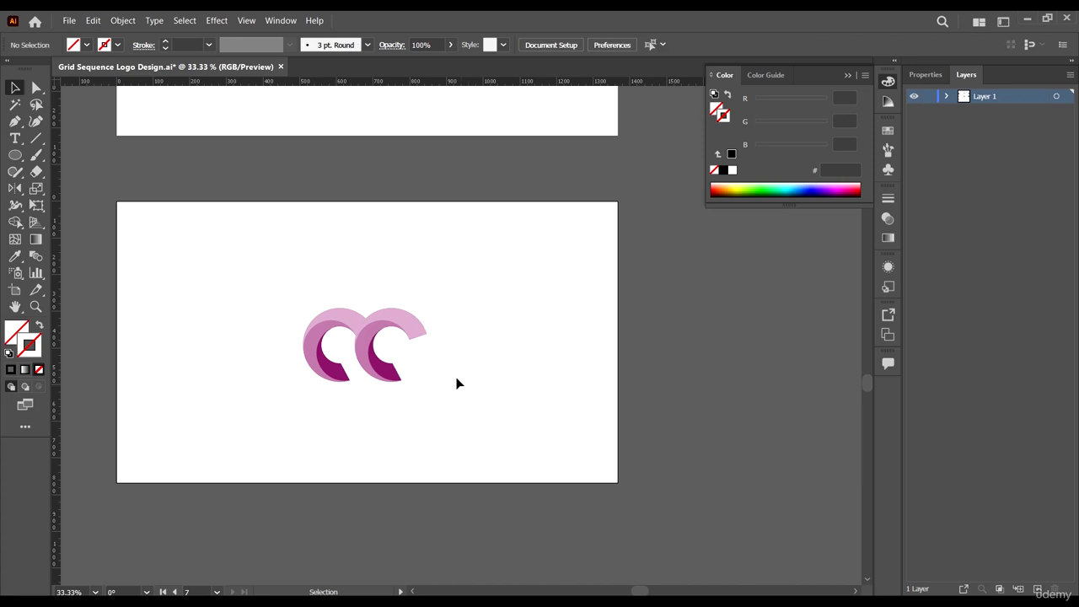
Repeat the duplication to add a third C at the same spacing, and group all three C shapes
{"action": "left_click", "coordinate": [382, 344]}
{"action": "scroll", "coordinate": [382, 343], "scroll_direction": "up", "scroll_amount": 2}
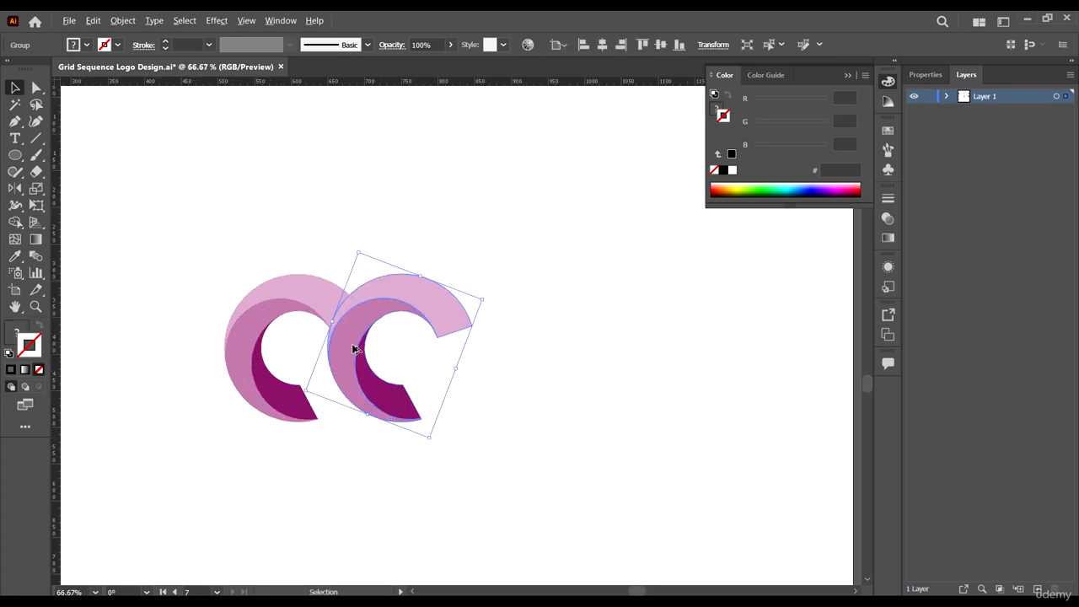
{"action": "key", "text": "ctrl+d"}
{"action": "left_click", "coordinate": [581, 409]}
{"action": "scroll", "coordinate": [589, 412], "scroll_direction": "down", "scroll_amount": 3}
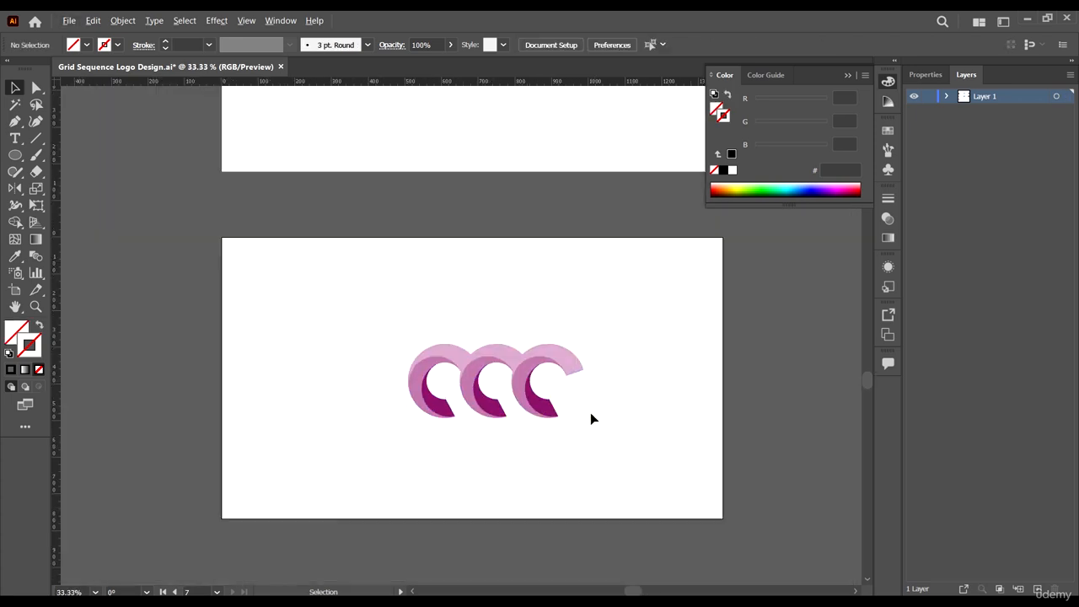
{"action": "left_click_drag", "start_coordinate": [375, 338], "coordinate": [604, 432]}
{"action": "key", "text": "ctrl+g"}
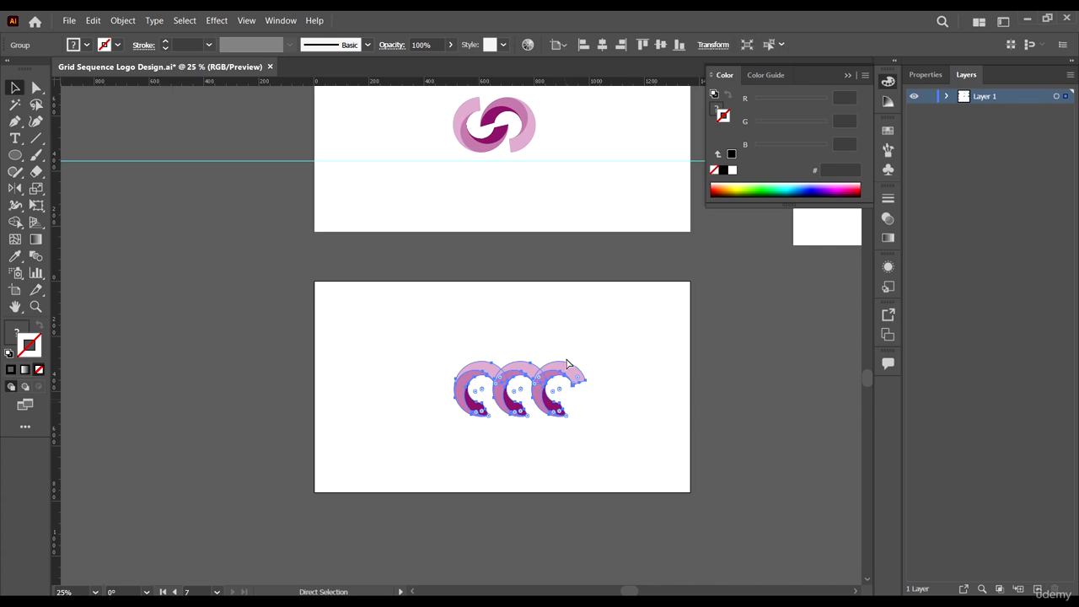
Align the group of three C shapes to the artboard's horizontal and vertical centre
{"action": "left_click", "coordinate": [582, 358]}
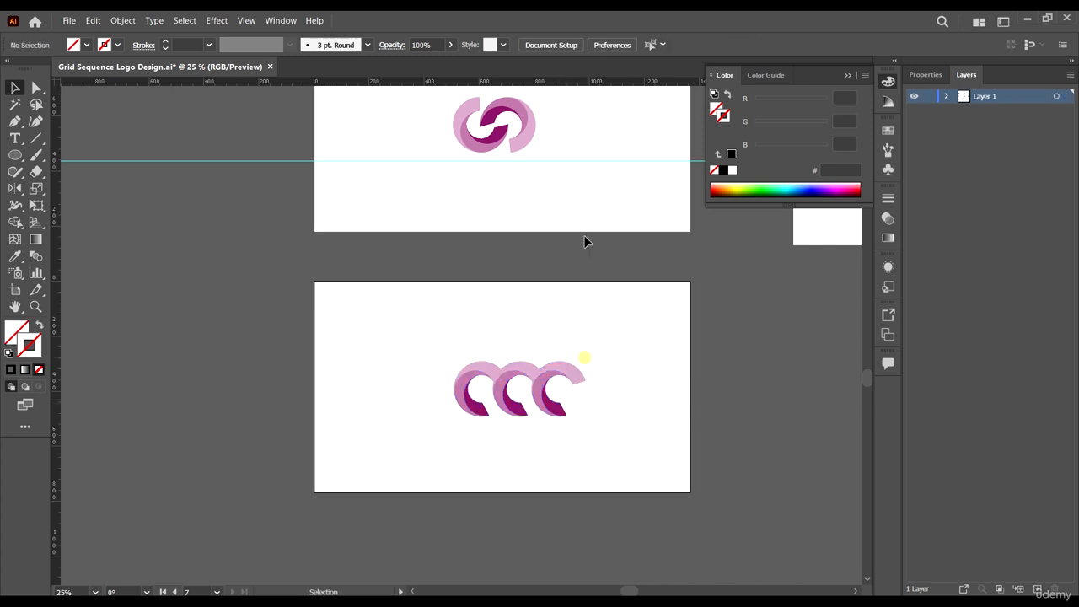
{"action": "left_click", "coordinate": [546, 381]}
{"action": "left_click", "coordinate": [624, 327]}
{"action": "left_click", "coordinate": [499, 413]}
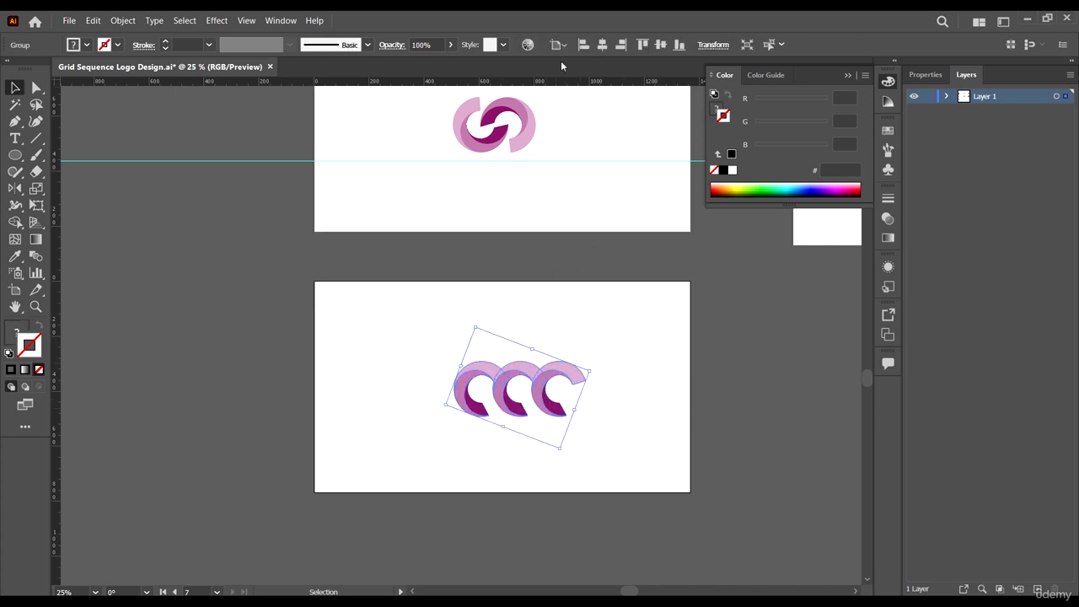
{"action": "left_click", "coordinate": [603, 45]}
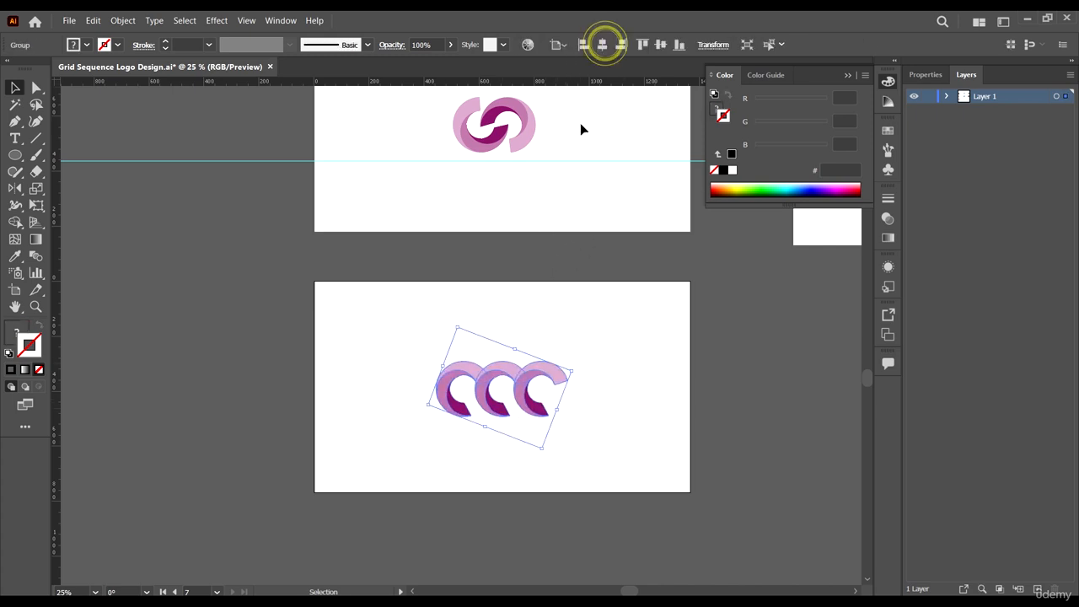
{"action": "left_click", "coordinate": [661, 45]}
{"action": "left_click", "coordinate": [609, 340]}
{"action": "scroll", "coordinate": [549, 453], "scroll_direction": "up", "scroll_amount": 2}
{"action": "scroll", "coordinate": [549, 368], "scroll_direction": "down", "scroll_amount": 1}
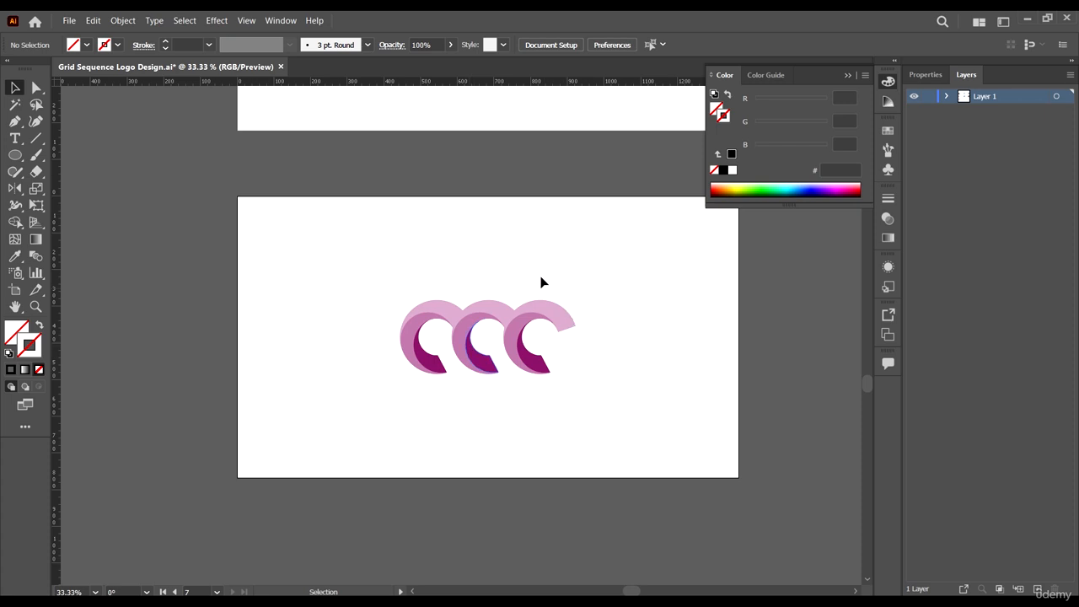
Within the group, rotate the third C counterclockwise until it opens upwards and shift it slightly right
{"action": "double_click", "coordinate": [551, 321]}
{"action": "scroll", "coordinate": [550, 321], "scroll_direction": "up", "scroll_amount": 2}
{"action": "left_click", "coordinate": [549, 318]}
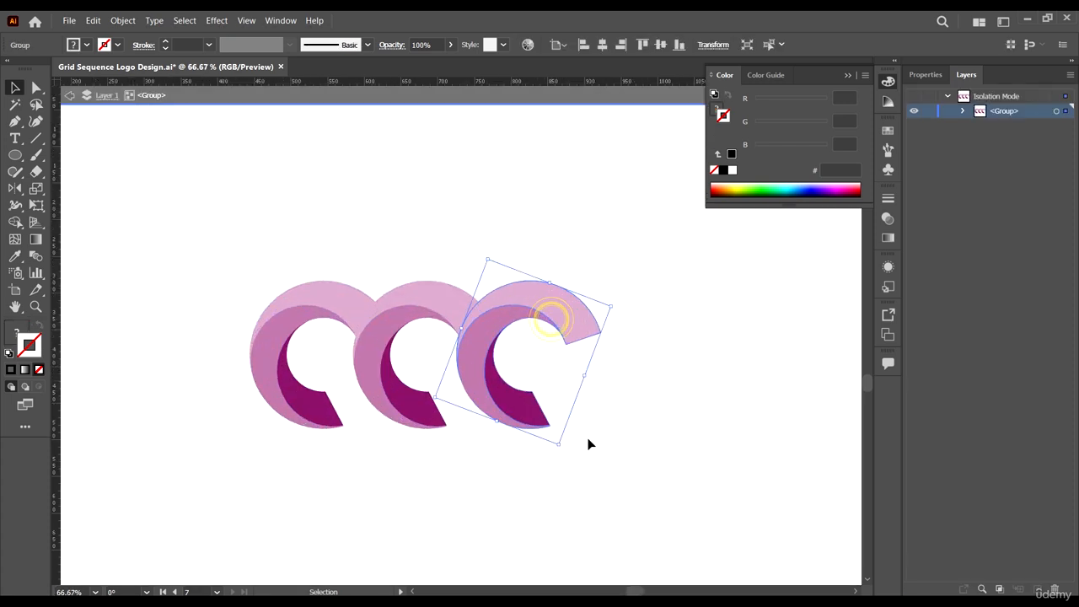
{"action": "left_click_drag", "start_coordinate": [562, 448], "coordinate": [617, 363]}
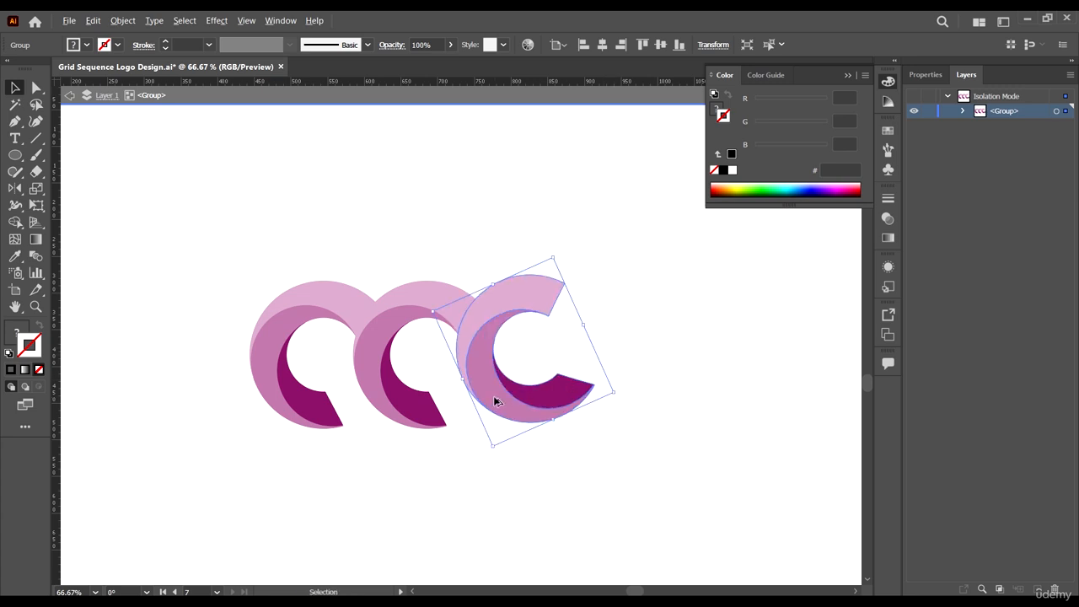
{"action": "scroll", "coordinate": [493, 396], "scroll_direction": "up", "scroll_amount": 1}
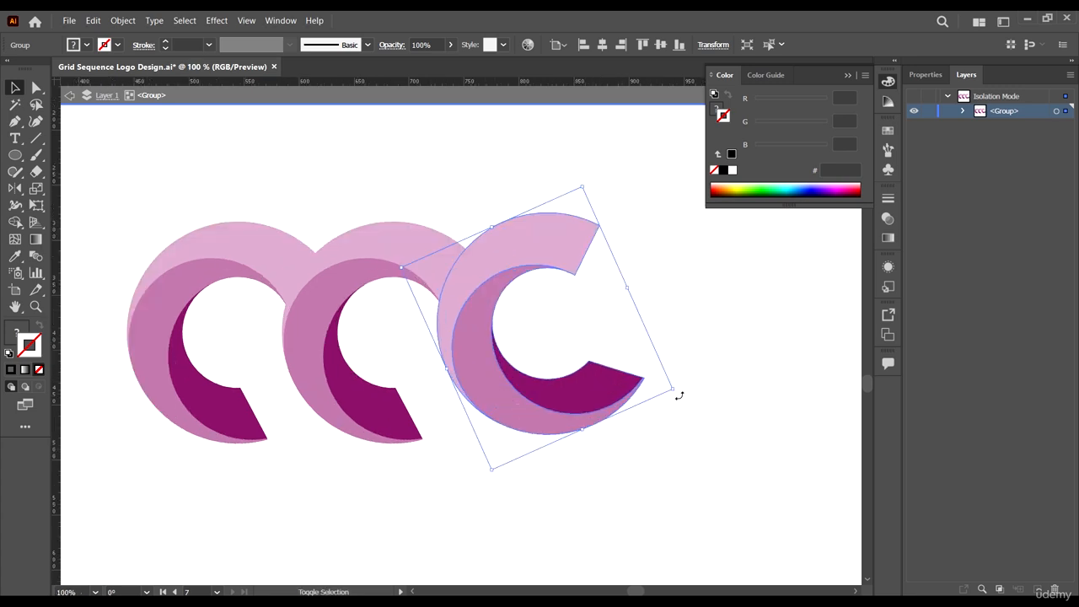
{"action": "left_click_drag", "start_coordinate": [679, 396], "coordinate": [688, 321]}
{"action": "scroll", "coordinate": [473, 337], "scroll_direction": "up", "scroll_amount": 1}
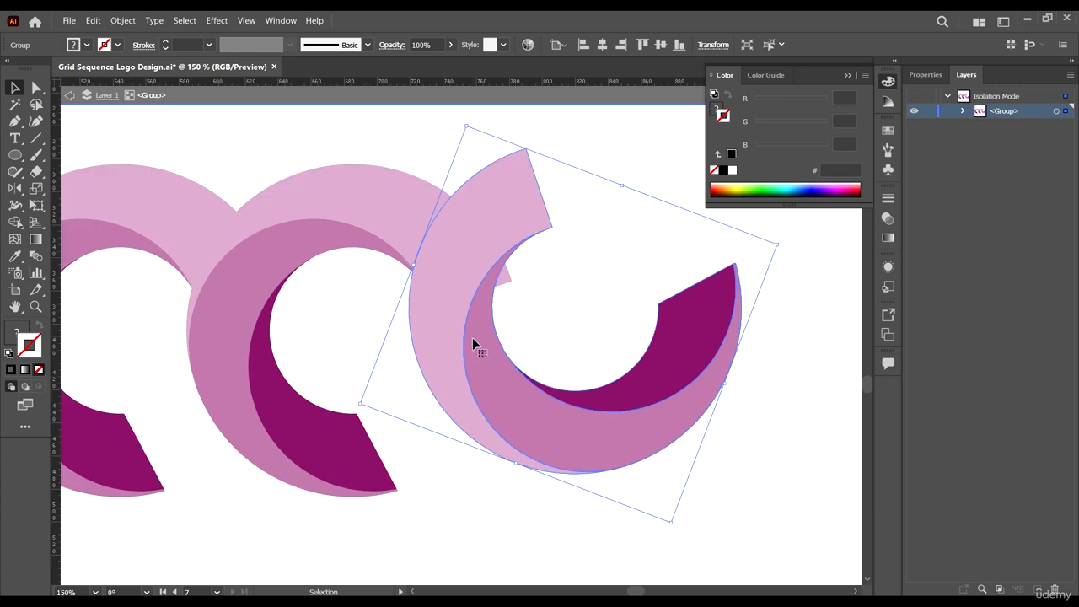
{"action": "left_click_drag", "start_coordinate": [473, 338], "coordinate": [490, 340]}
{"action": "scroll", "coordinate": [505, 407], "scroll_direction": "down", "scroll_amount": 4}
{"action": "double_click", "coordinate": [638, 499]}
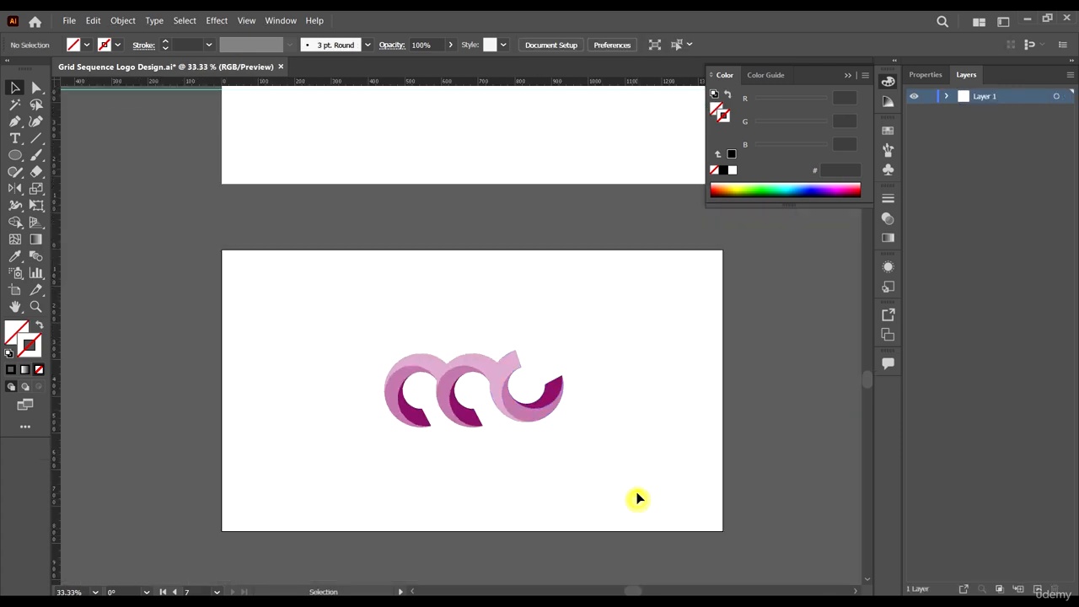
Scale the third C down slightly inside the group and move it back against the second C
{"action": "scroll", "coordinate": [529, 405], "scroll_direction": "up", "scroll_amount": 2}
{"action": "double_click", "coordinate": [527, 434]}
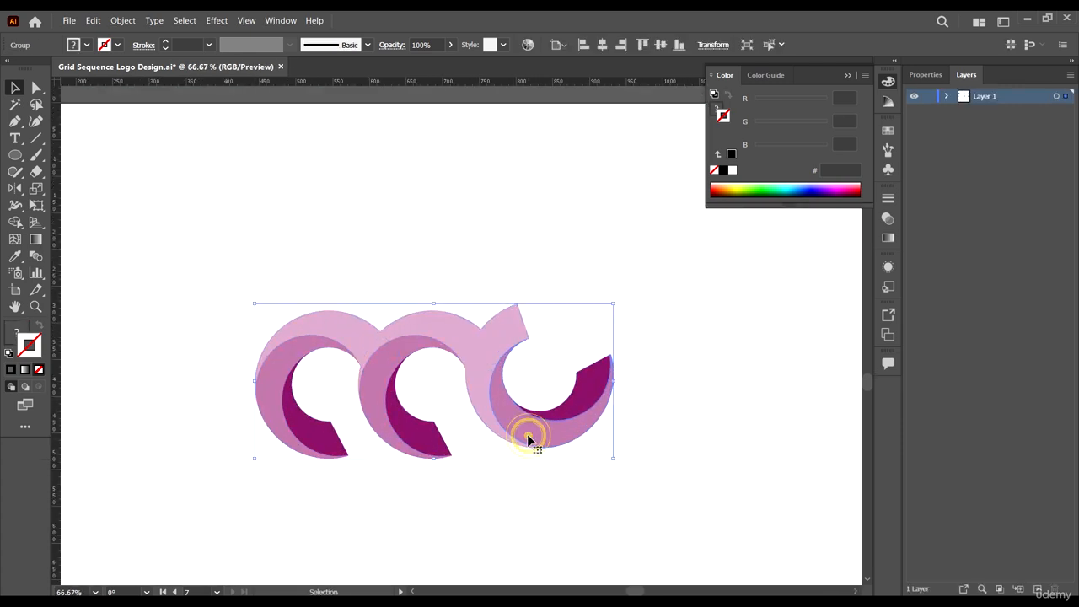
{"action": "left_click_drag", "start_coordinate": [492, 291], "coordinate": [495, 305]}
{"action": "left_click_drag", "start_coordinate": [496, 368], "coordinate": [480, 378]}
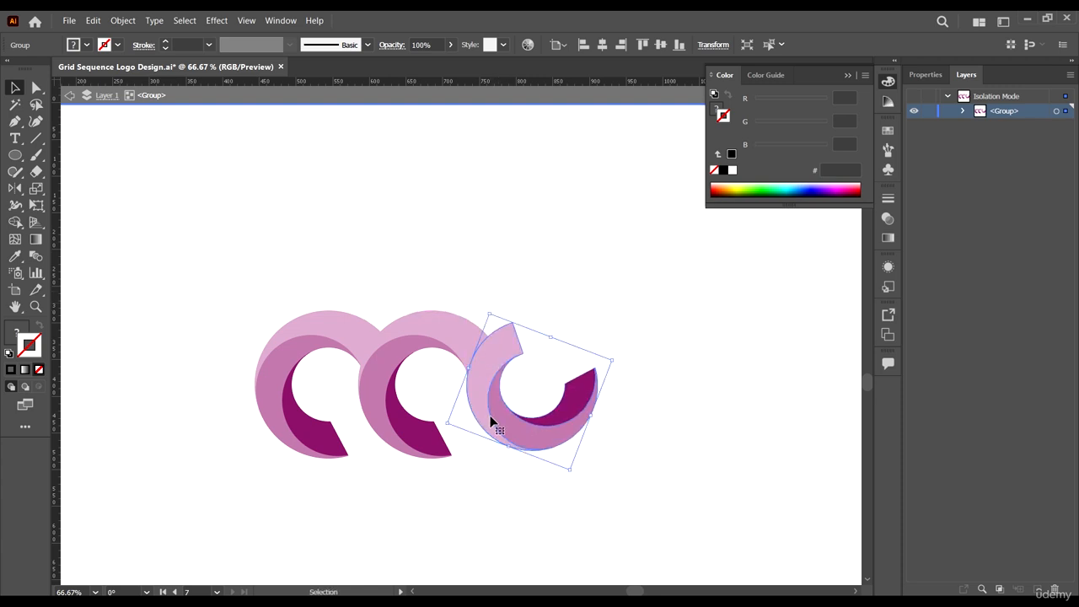
{"action": "left_click_drag", "start_coordinate": [491, 419], "coordinate": [487, 416]}
Add horizontal guides along the upper and lower edges of both the full-size C shapes and the smaller third C
{"action": "left_click_drag", "start_coordinate": [454, 87], "coordinate": [389, 445]}
{"action": "scroll", "coordinate": [458, 75], "scroll_direction": "down", "scroll_amount": 1}
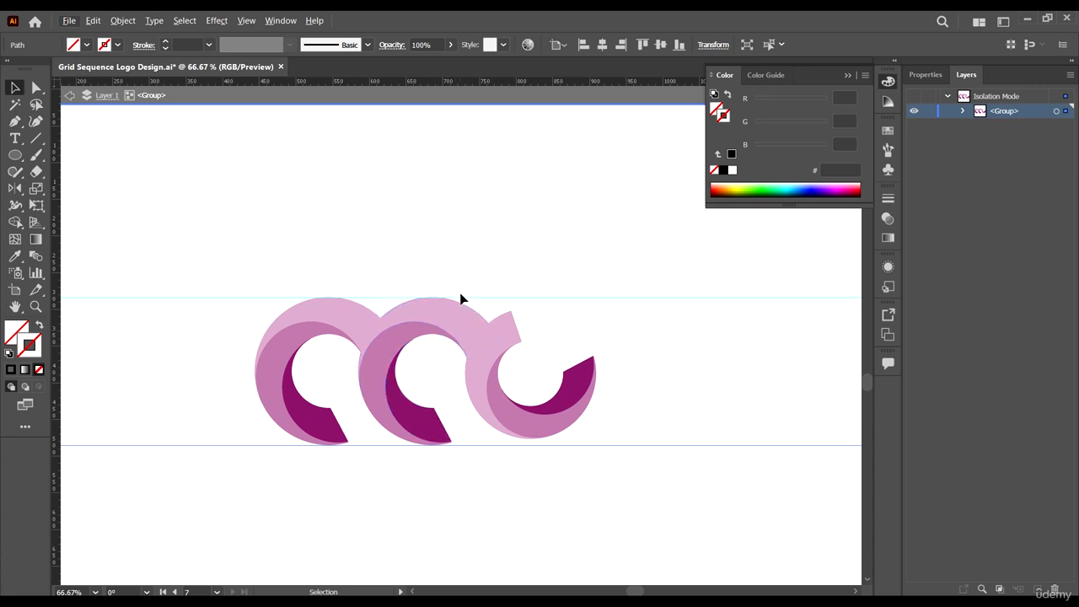
{"action": "key", "text": "ctrl+plus"}
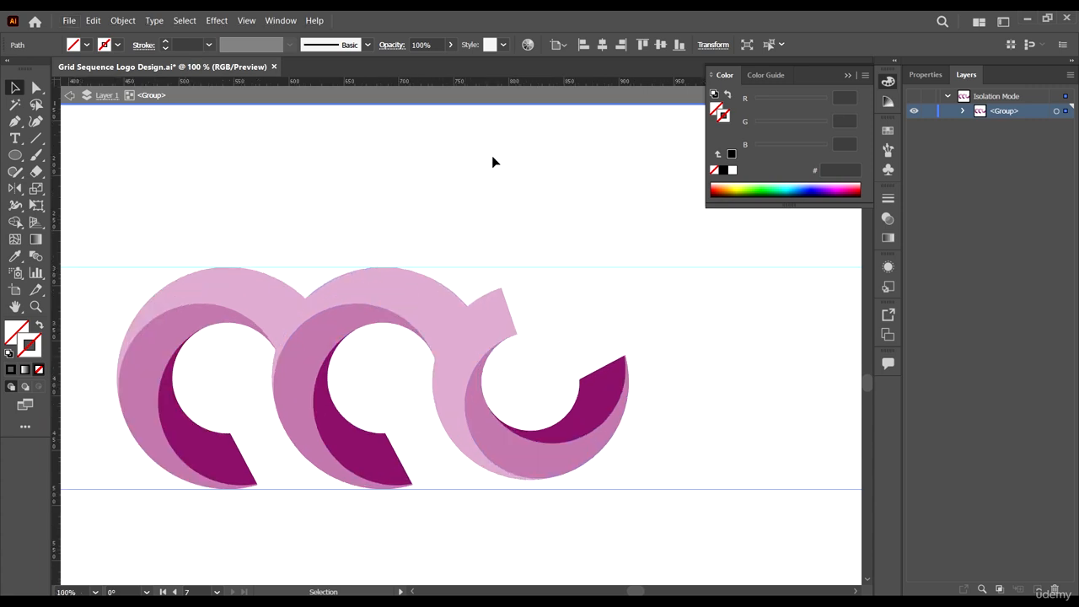
{"action": "left_click_drag", "start_coordinate": [543, 80], "coordinate": [522, 287]}
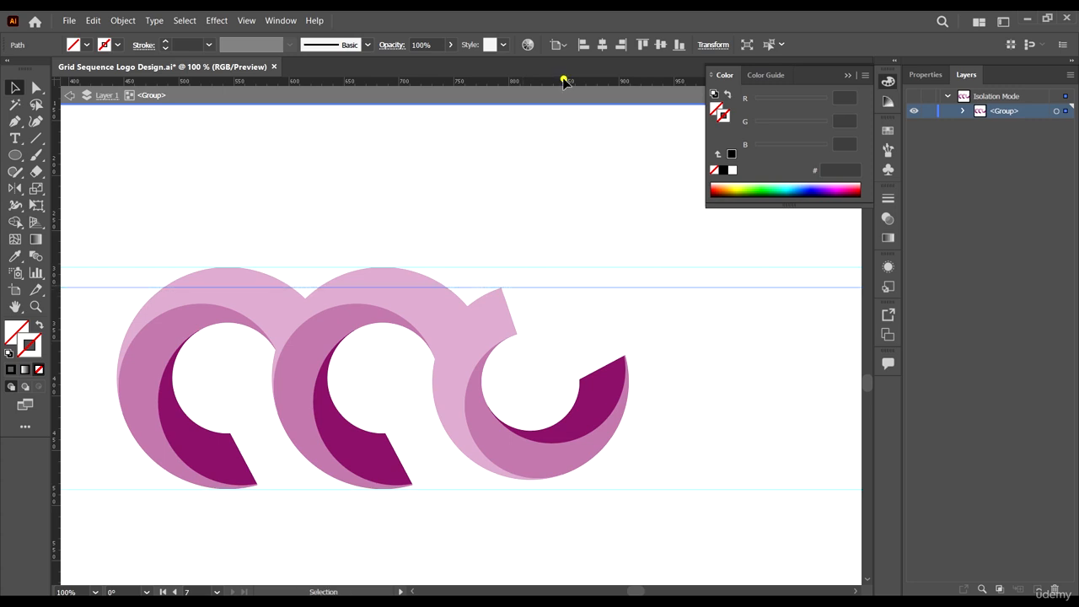
{"action": "left_click_drag", "start_coordinate": [564, 81], "coordinate": [510, 478]}
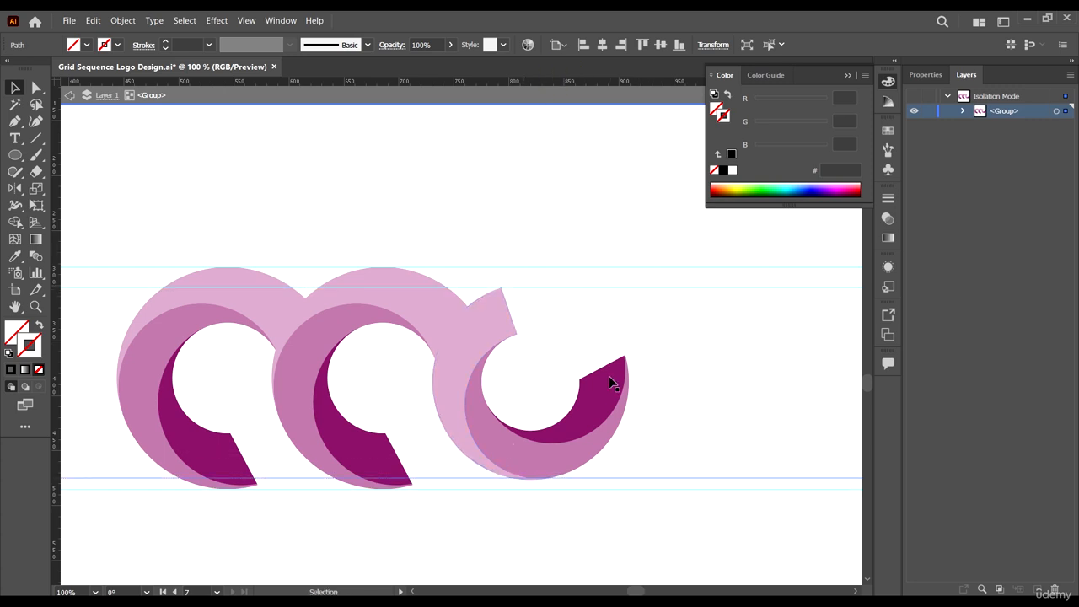
Scale the third C down a little more so it fits evenly between the two inner guides
{"action": "left_click", "coordinate": [607, 413]}
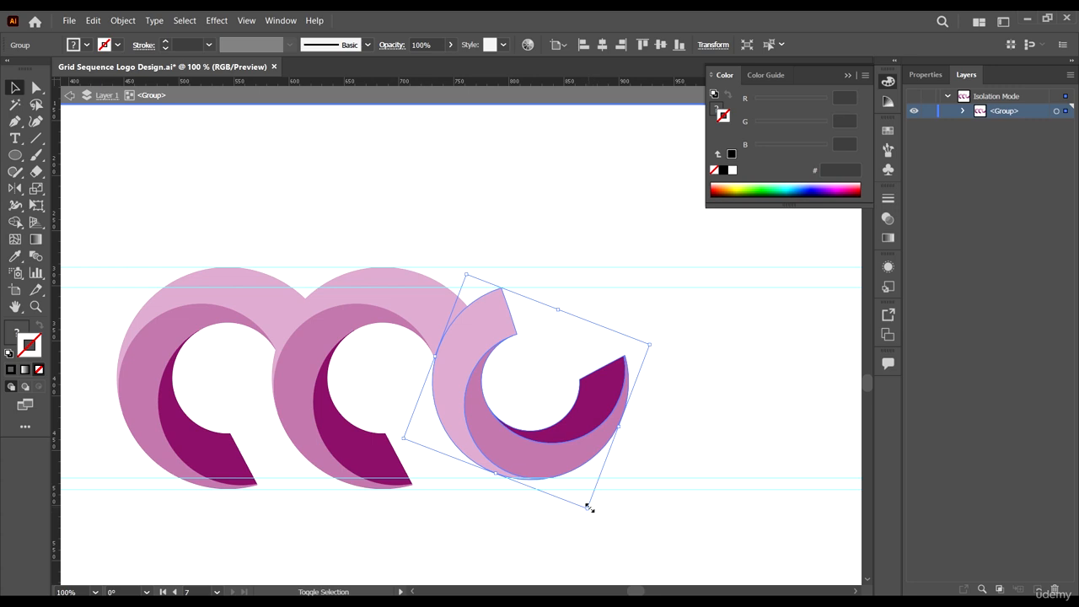
{"action": "left_click_drag", "start_coordinate": [588, 507], "coordinate": [609, 469]}
{"action": "key", "text": "ctrl+minus"}
{"action": "key", "text": "ctrl+minus"}
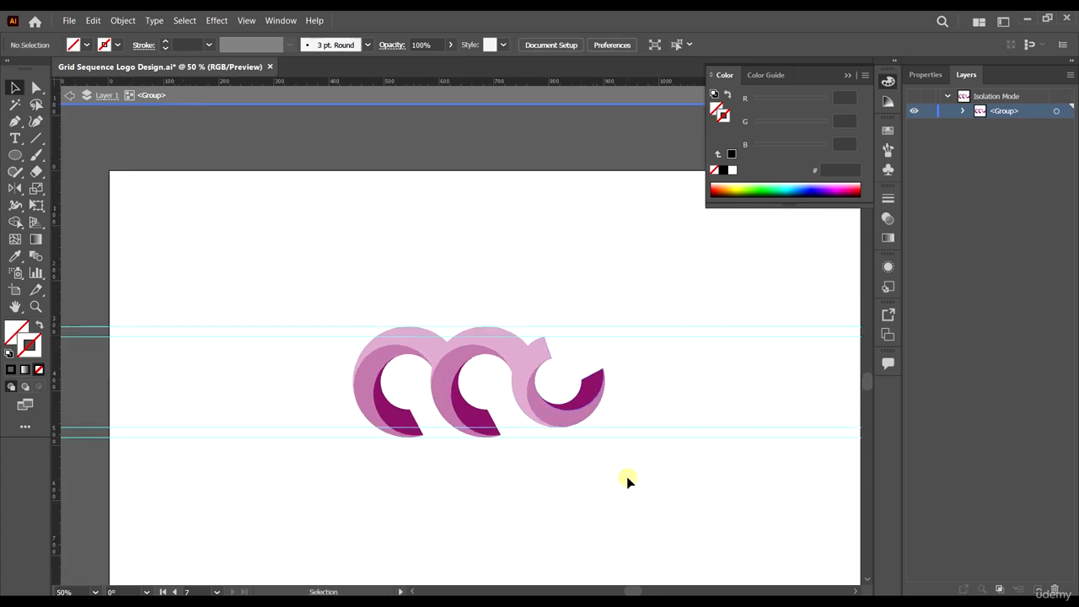
Delete the four horizontal guides crossing the three C shapes and leave the group's isolation mode
{"action": "double_click", "coordinate": [626, 477]}
{"action": "left_click", "coordinate": [696, 472]}
{"action": "key", "text": "ctrl+a"}
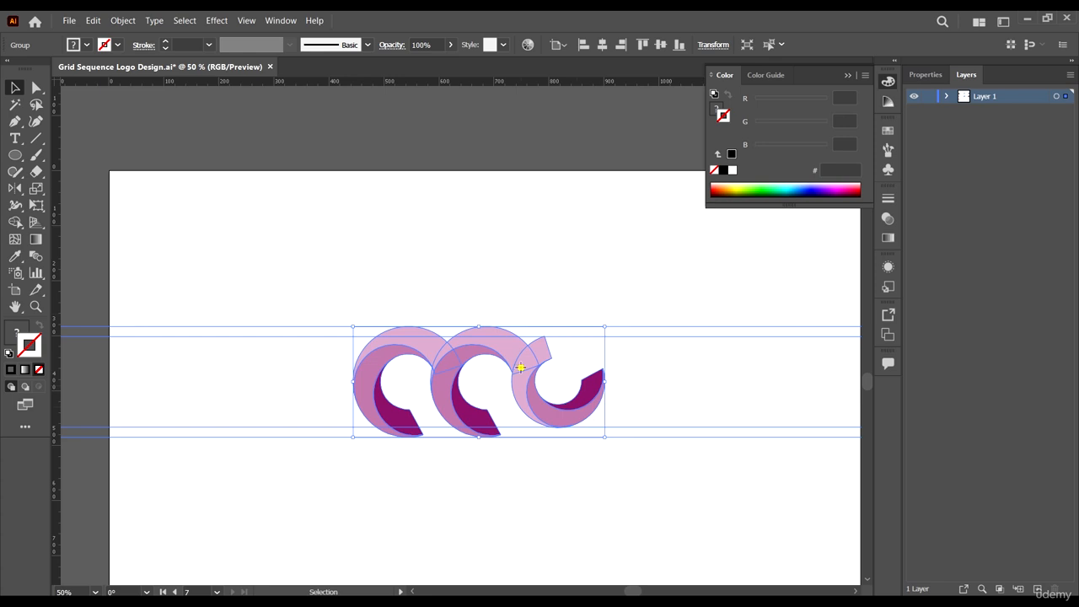
{"action": "double_click", "coordinate": [521, 367]}
{"action": "left_click_drag", "start_coordinate": [702, 444], "coordinate": [706, 239]}
{"action": "key", "text": "Delete"}
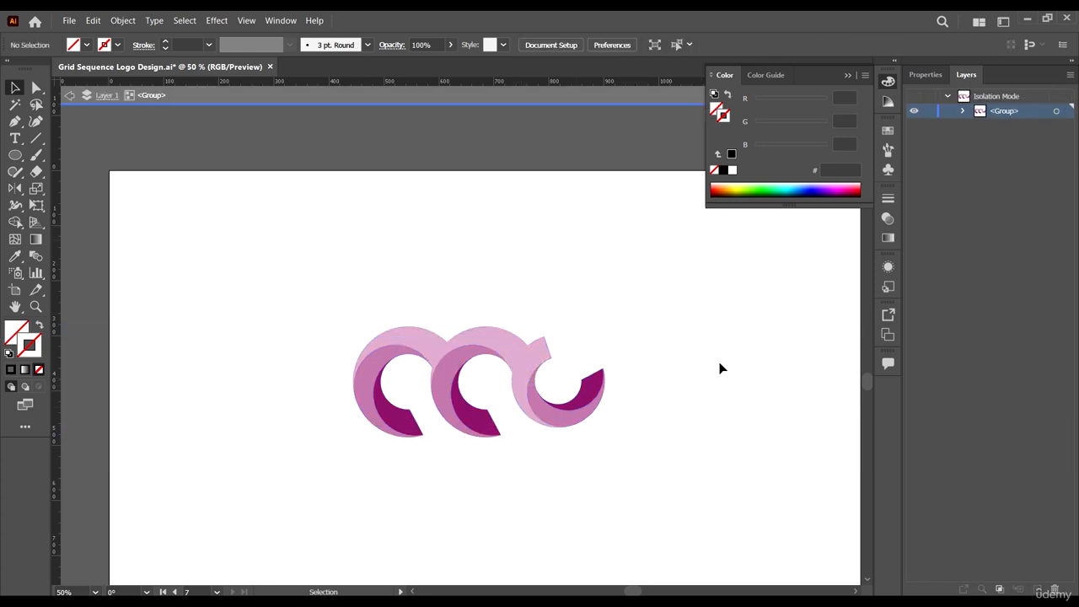
{"action": "double_click", "coordinate": [715, 364]}
{"action": "key", "text": "ctrl+minus"}
{"action": "key", "text": "ctrl+minus"}
{"action": "key", "text": "ctrl+minus"}
{"action": "scroll", "coordinate": [486, 265], "scroll_direction": "up", "scroll_amount": 3}
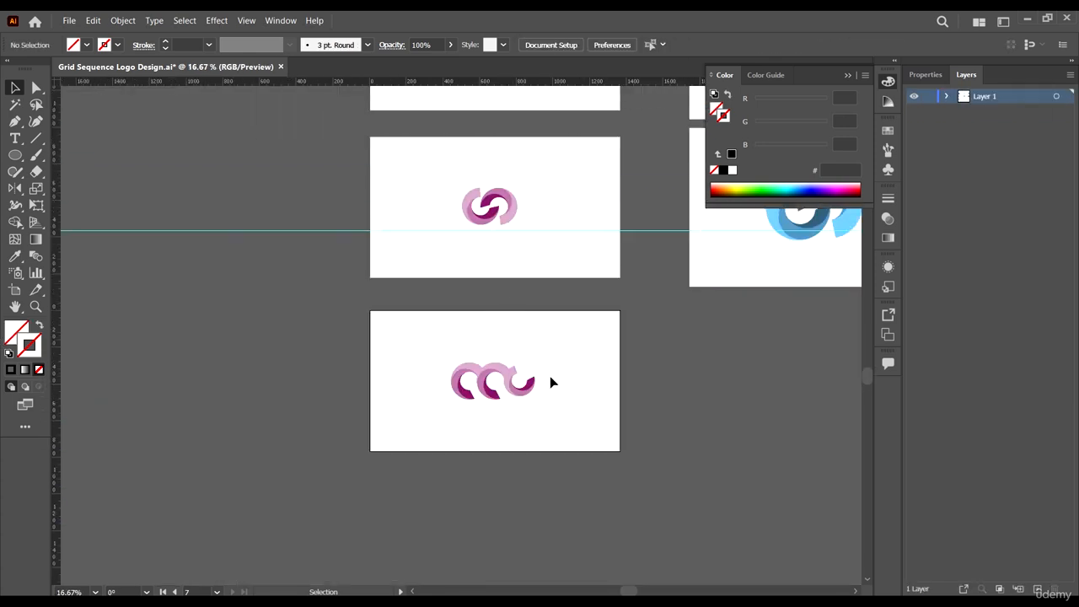
Draw a small circle in the middle of the third C's opening on the three-C artboard
{"action": "scroll", "coordinate": [531, 381], "scroll_direction": "up", "scroll_amount": 1}
{"action": "left_click", "coordinate": [532, 382]}
{"action": "scroll", "coordinate": [530, 380], "scroll_direction": "up", "scroll_amount": 2}
{"action": "left_click", "coordinate": [575, 374]}
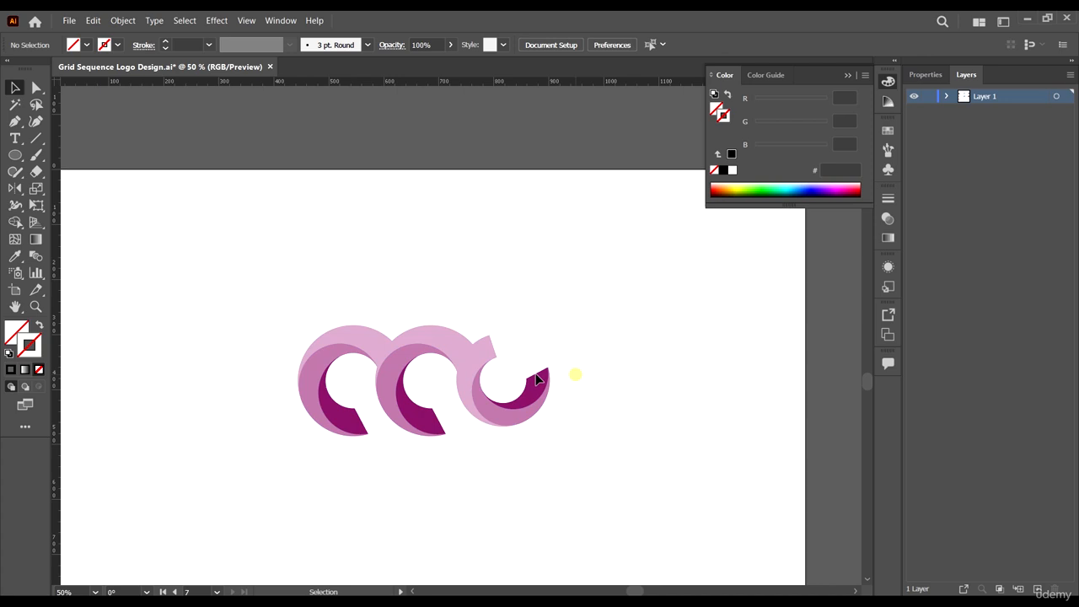
{"action": "left_click", "coordinate": [15, 155]}
{"action": "scroll", "coordinate": [493, 384], "scroll_direction": "up", "scroll_amount": 2}
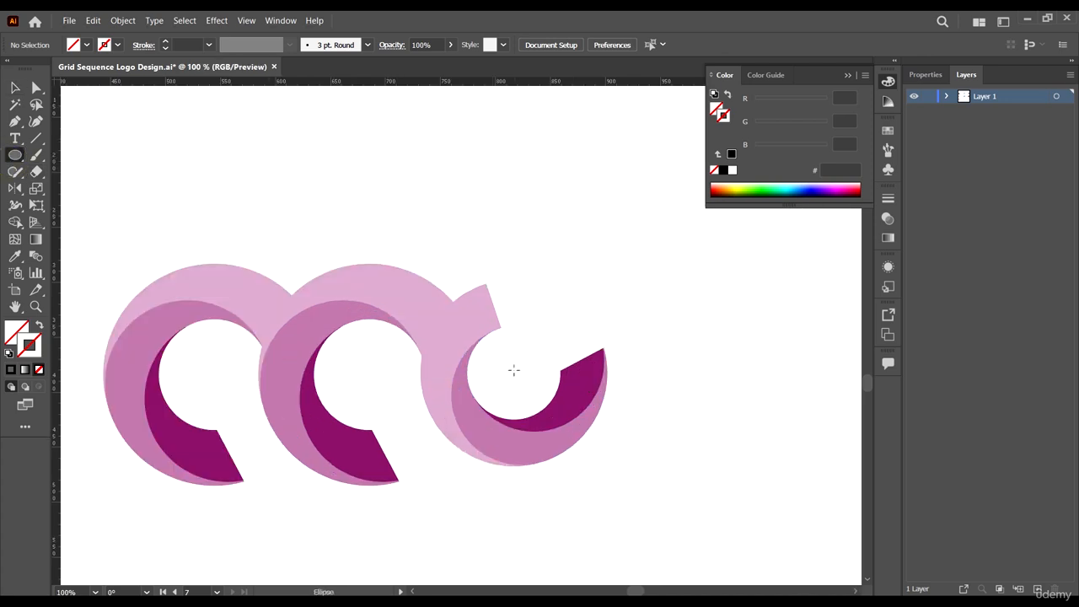
{"action": "left_click_drag", "start_coordinate": [513, 371], "coordinate": [538, 396]}
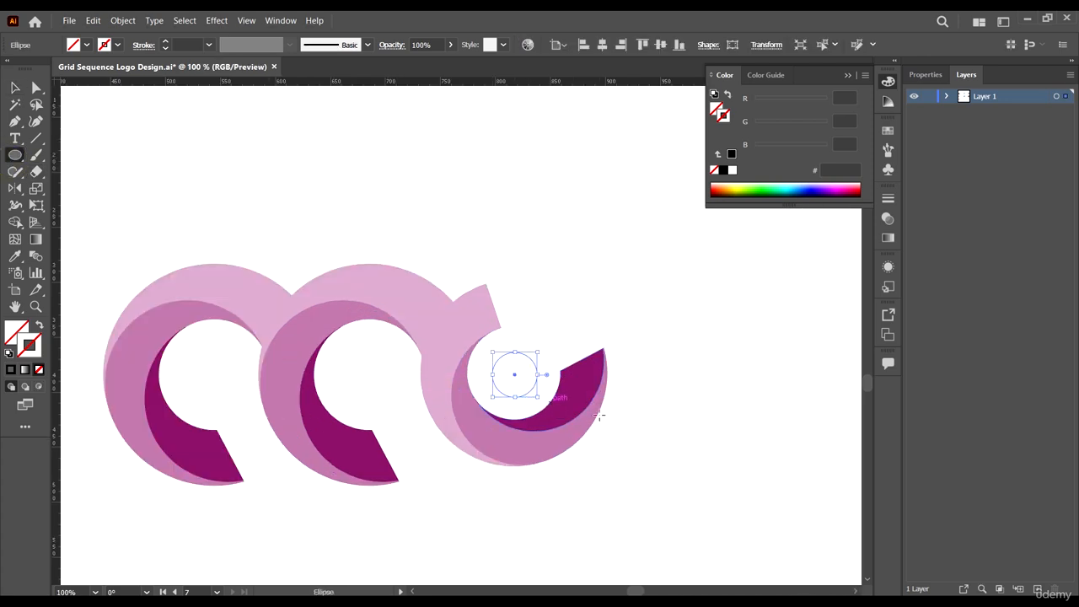
Fill the circle with the third C's dark purple and nudge it slightly within the opening
{"action": "key", "text": "i"}
{"action": "left_click", "coordinate": [582, 392]}
{"action": "key", "text": "v"}
{"action": "left_click", "coordinate": [638, 402]}
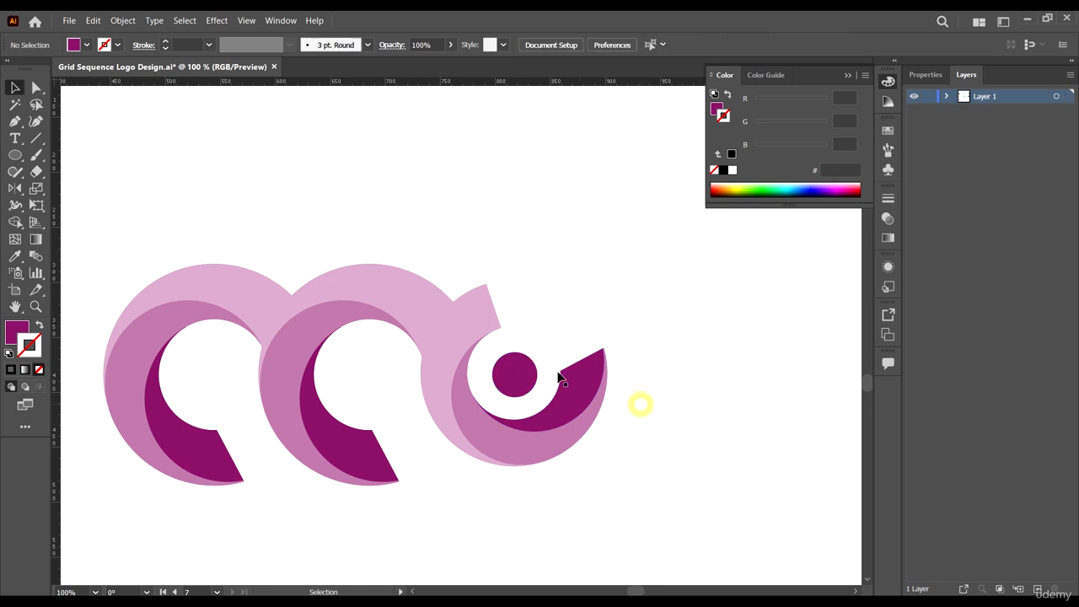
{"action": "scroll", "coordinate": [540, 366], "scroll_direction": "up", "scroll_amount": 3}
{"action": "left_click_drag", "start_coordinate": [493, 383], "coordinate": [487, 375]}
{"action": "left_click", "coordinate": [570, 405]}
Scale the whole three-C logo, including the circle, down slightly on its artboard
{"action": "scroll", "coordinate": [570, 404], "scroll_direction": "down", "scroll_amount": 7}
{"action": "left_click_drag", "start_coordinate": [614, 420], "coordinate": [594, 429]}
{"action": "left_click_drag", "start_coordinate": [598, 476], "coordinate": [356, 311]}
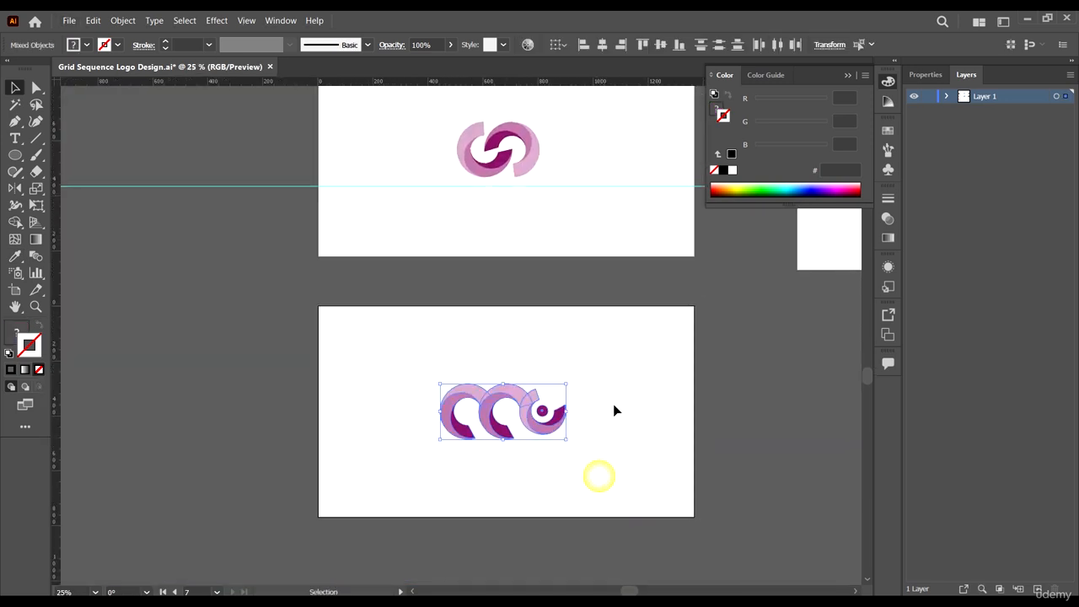
{"action": "left_click_drag", "start_coordinate": [570, 384], "coordinate": [561, 386]}
Scale the interlocking two-C logo on the artboard above down very slightly
{"action": "scroll", "coordinate": [598, 265], "scroll_direction": "up", "scroll_amount": 3}
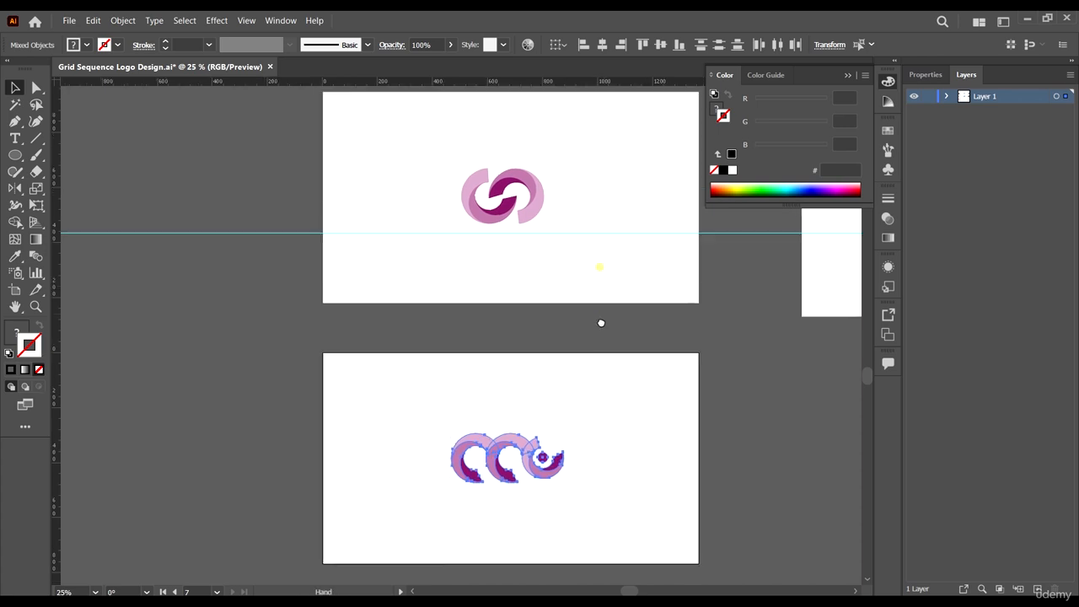
{"action": "scroll", "coordinate": [497, 199], "scroll_direction": "up", "scroll_amount": 1}
{"action": "scroll", "coordinate": [497, 200], "scroll_direction": "up", "scroll_amount": 1}
{"action": "left_click_drag", "start_coordinate": [407, 180], "coordinate": [559, 289]}
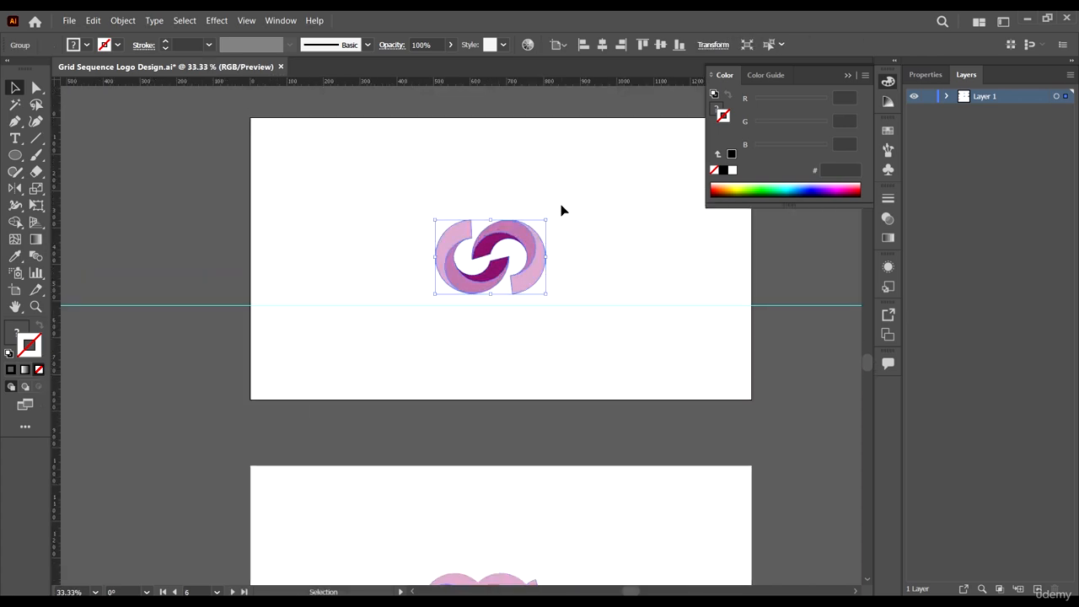
{"action": "left_click_drag", "start_coordinate": [546, 220], "coordinate": [545, 220]}
{"action": "left_click", "coordinate": [593, 310]}
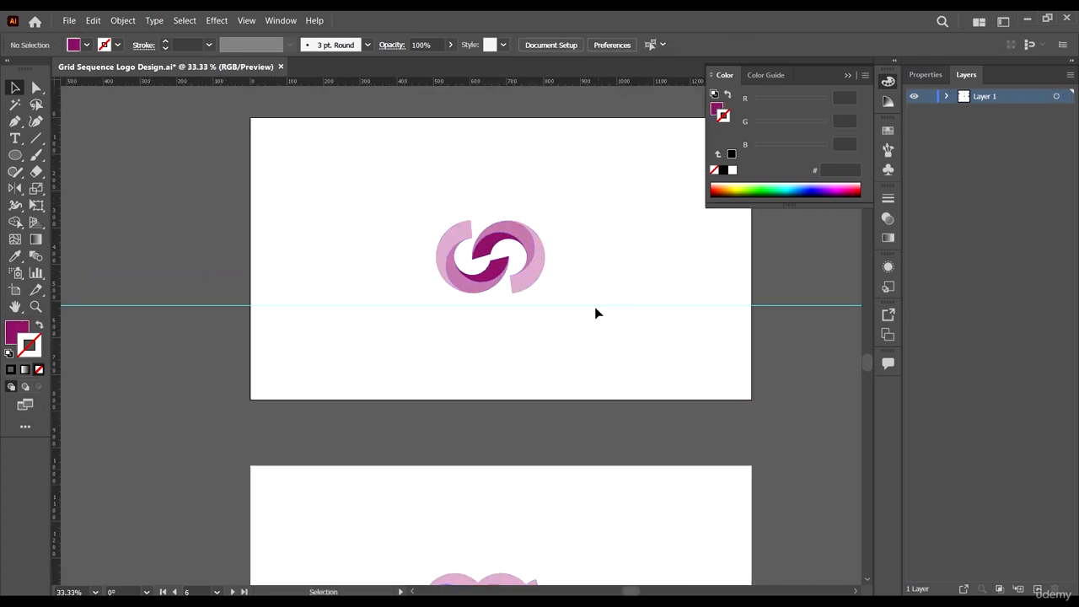
Add the text SEQUENCE below the interlocking purple logo and enlarge it to about 76.5 pt
{"action": "scroll", "coordinate": [597, 311], "scroll_direction": "up", "scroll_amount": 1}
{"action": "key", "text": "t"}
{"action": "left_click", "coordinate": [416, 313]}
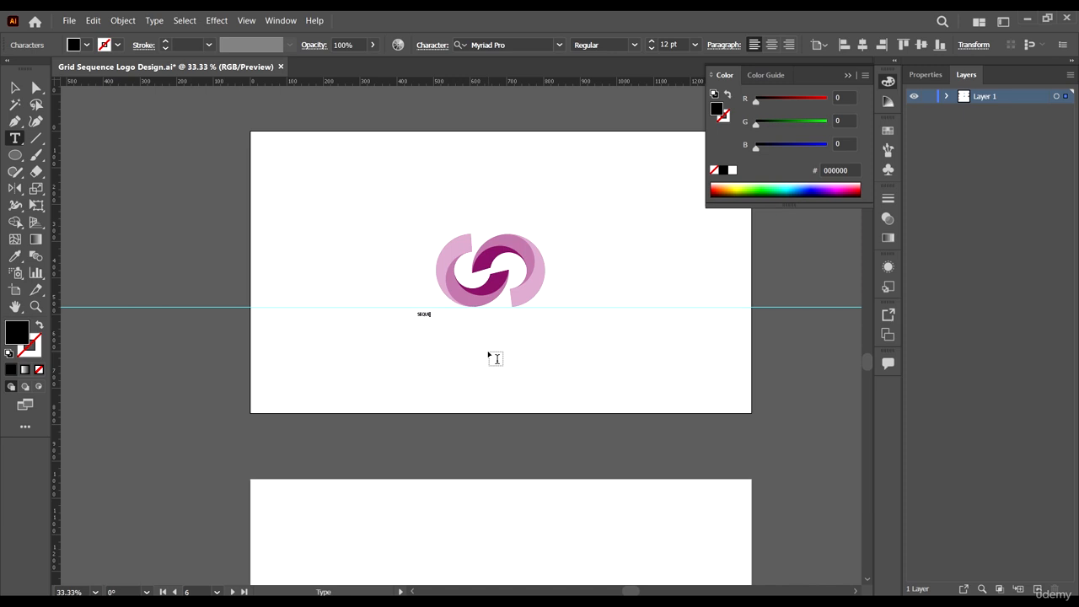
{"action": "left_click", "coordinate": [14, 86]}
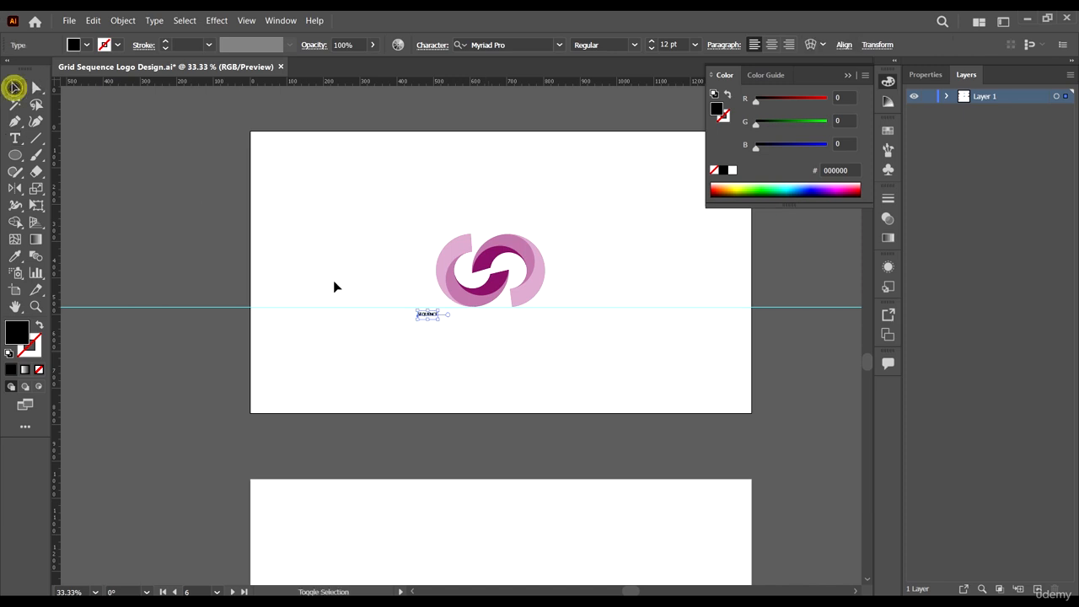
{"action": "left_click_drag", "start_coordinate": [438, 318], "coordinate": [546, 345]}
Set the SEQUENCE text in Montserrat ExtraBold
{"action": "left_click", "coordinate": [526, 46]}
{"action": "type", "text": "MONTSE"}
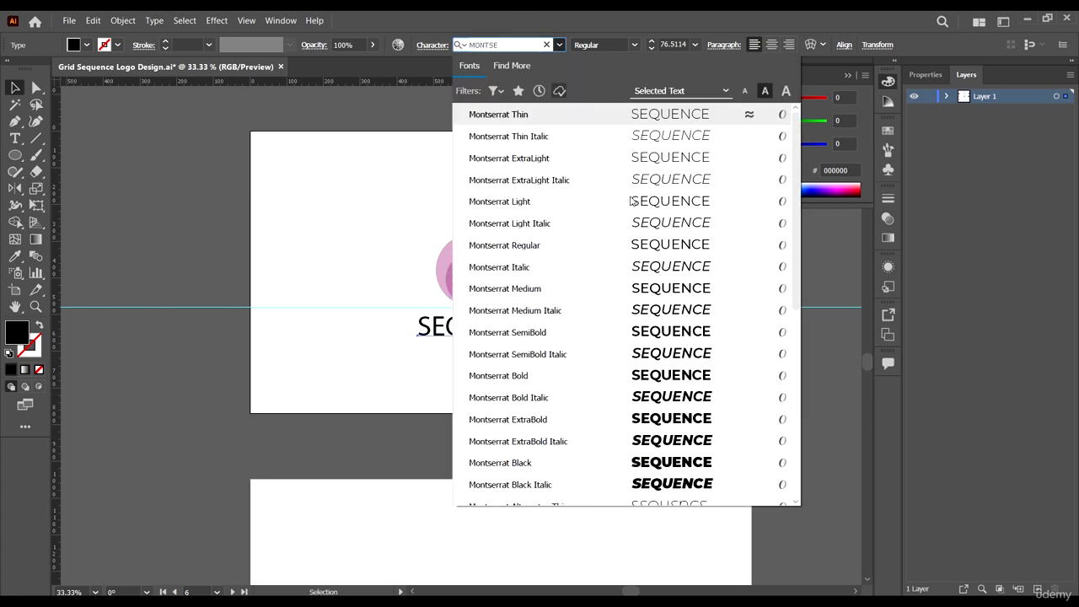
{"action": "left_click", "coordinate": [670, 418]}
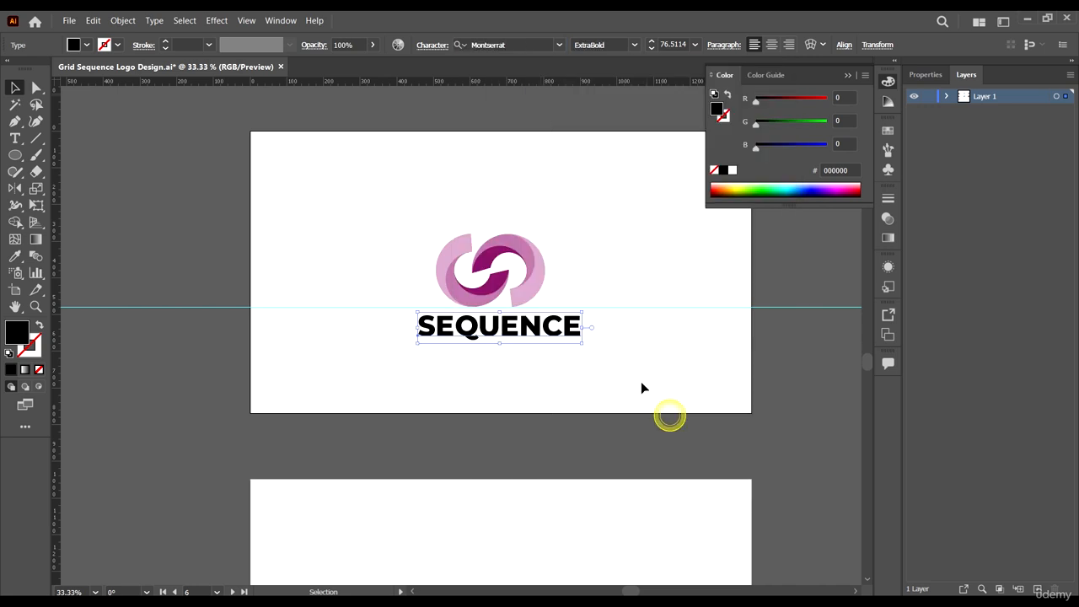
{"action": "left_click", "coordinate": [636, 371]}
{"action": "left_click", "coordinate": [573, 339]}
Centre the SEQUENCE text horizontally and vertically on the artboard, and move it back down below the logo mark
{"action": "left_click", "coordinate": [841, 47]}
{"action": "left_click", "coordinate": [721, 85]}
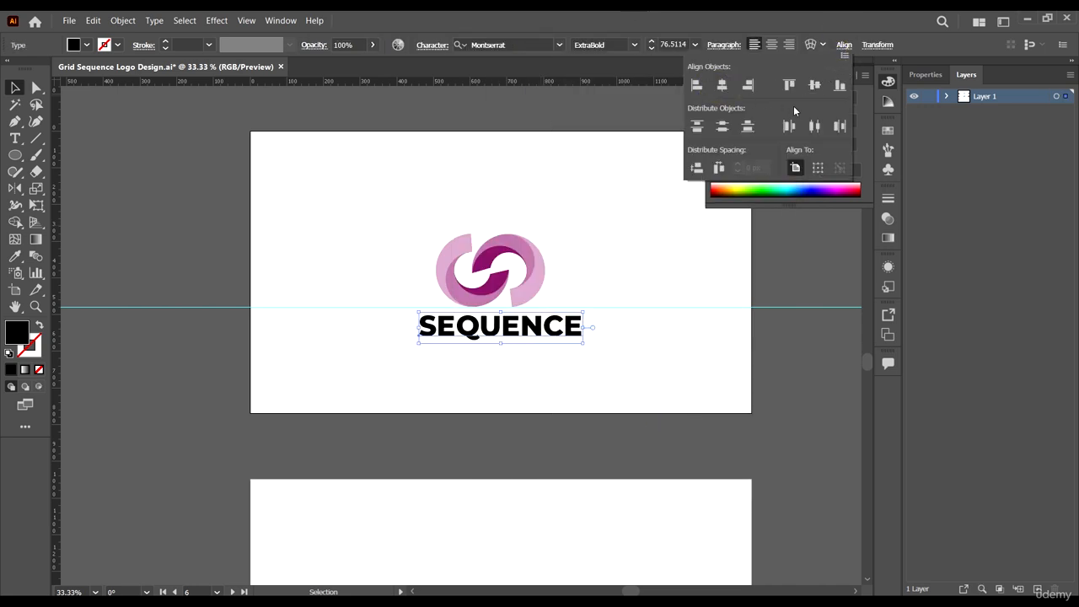
{"action": "left_click", "coordinate": [814, 85]}
{"action": "left_click_drag", "start_coordinate": [559, 268], "coordinate": [572, 343]}
{"action": "left_click", "coordinate": [559, 334], "text": "shift"}
{"action": "scroll", "coordinate": [556, 336], "scroll_direction": "up", "scroll_amount": 1}
Compare the text with the blue reference artboards and change its font weight to SemiBold
{"action": "scroll", "coordinate": [545, 253], "scroll_direction": "down", "scroll_amount": 5}
{"action": "scroll", "coordinate": [672, 155], "scroll_direction": "up", "scroll_amount": 3}
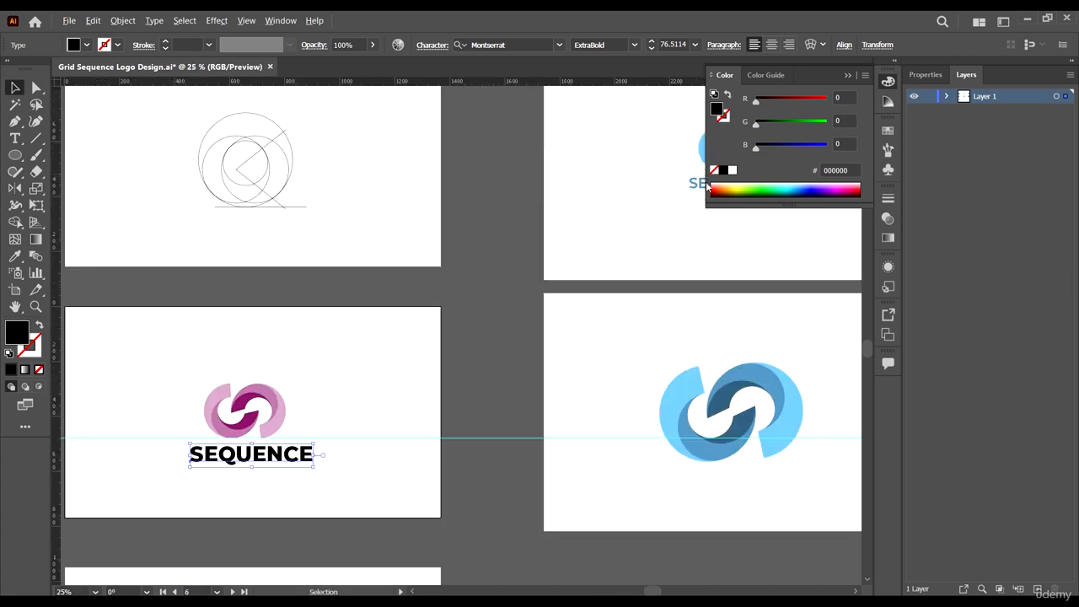
{"action": "left_click_drag", "start_coordinate": [627, 219], "coordinate": [663, 210]}
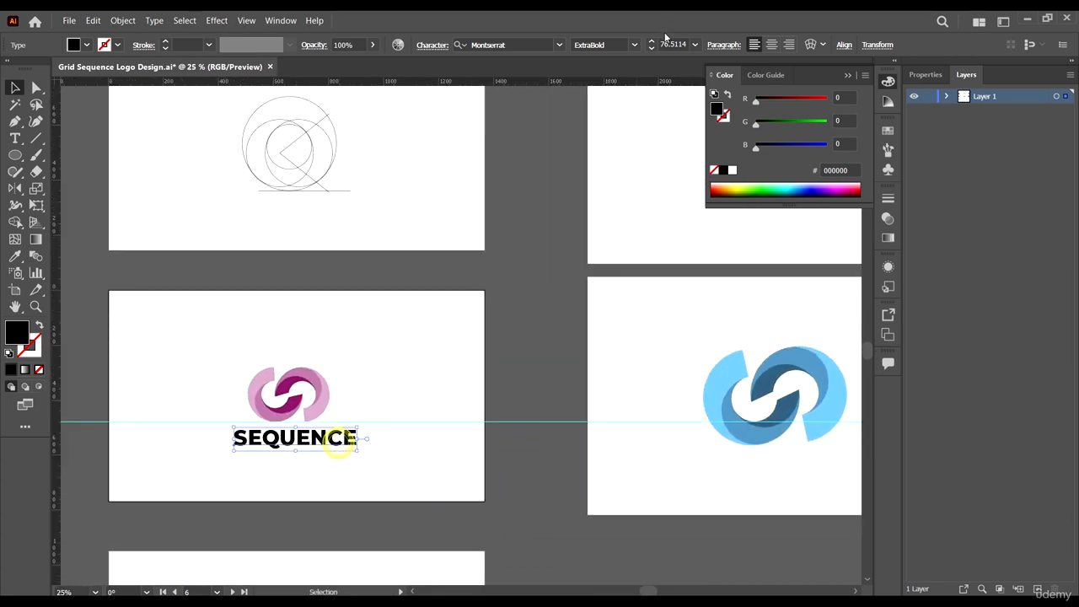
{"action": "left_click", "coordinate": [634, 45]}
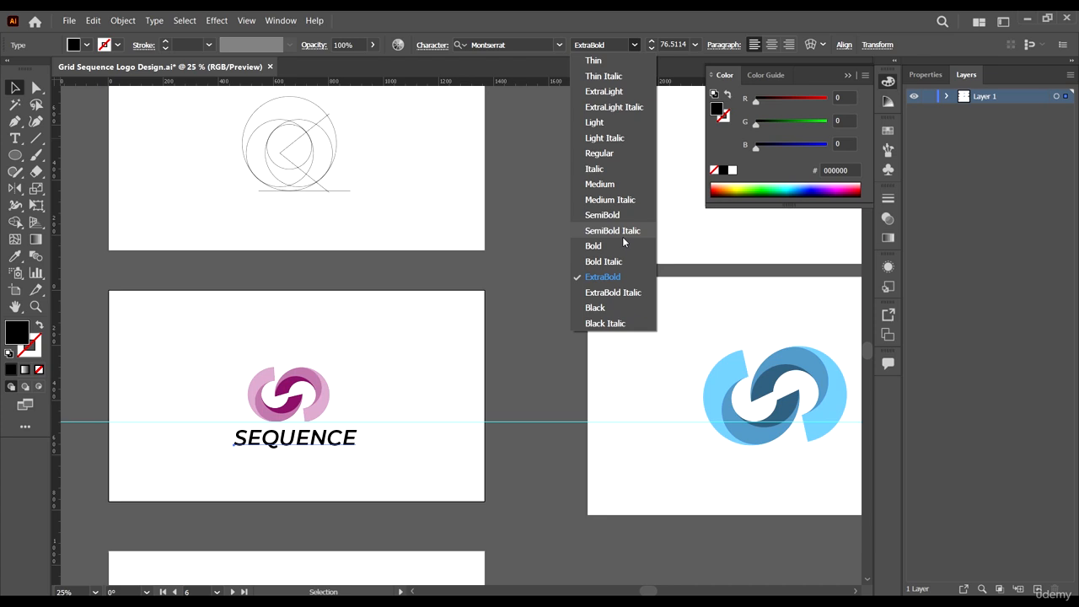
{"action": "left_click", "coordinate": [620, 215]}
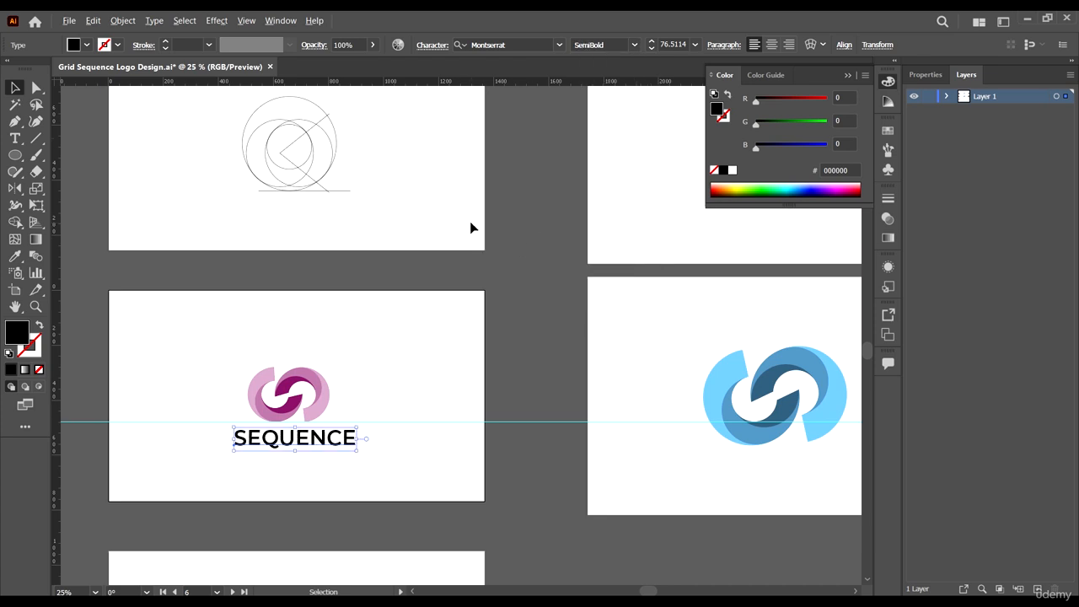
Set only the letter Q of SEQUENCE to the Black weight, following the blue reference wordmark
{"action": "scroll", "coordinate": [469, 221], "scroll_direction": "down", "scroll_amount": 1}
{"action": "scroll", "coordinate": [706, 240], "scroll_direction": "up", "scroll_amount": 4}
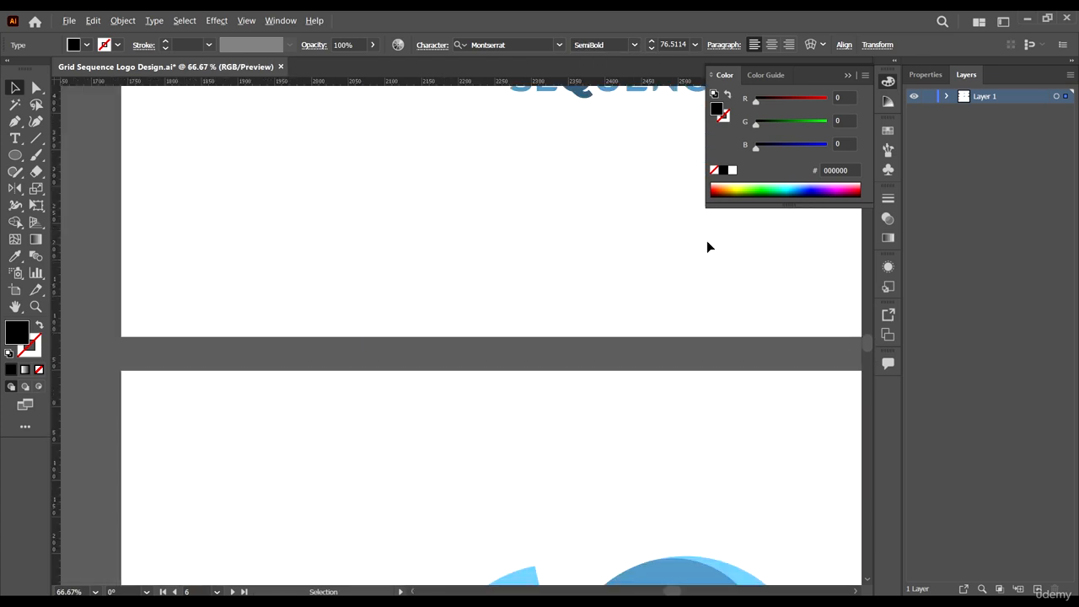
{"action": "scroll", "coordinate": [605, 161], "scroll_direction": "down", "scroll_amount": 6}
{"action": "scroll", "coordinate": [433, 279], "scroll_direction": "up", "scroll_amount": 3}
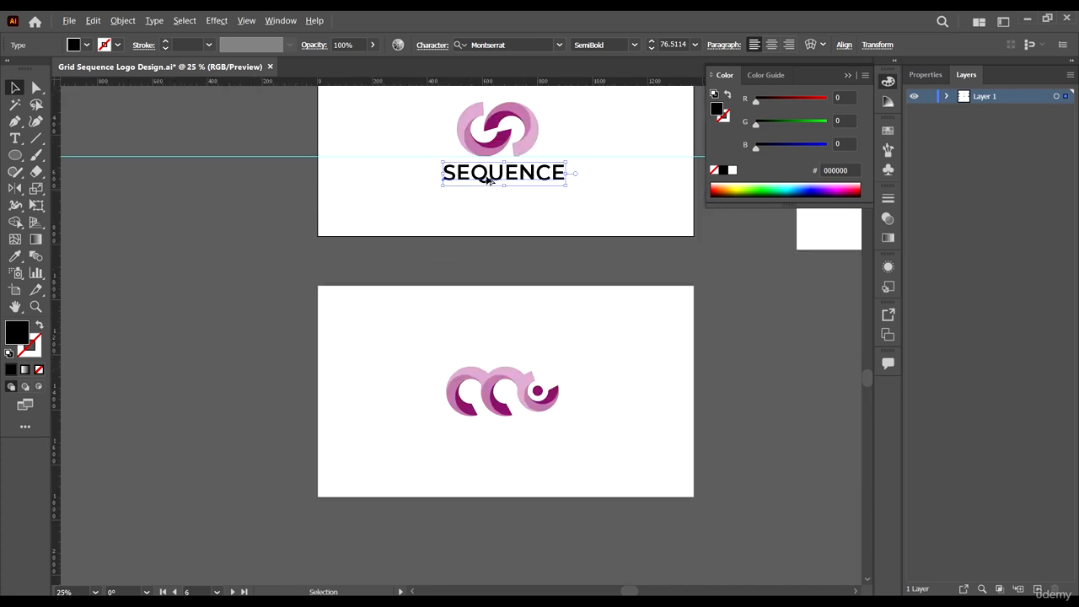
{"action": "scroll", "coordinate": [487, 179], "scroll_direction": "up", "scroll_amount": 3}
{"action": "double_click", "coordinate": [413, 266]}
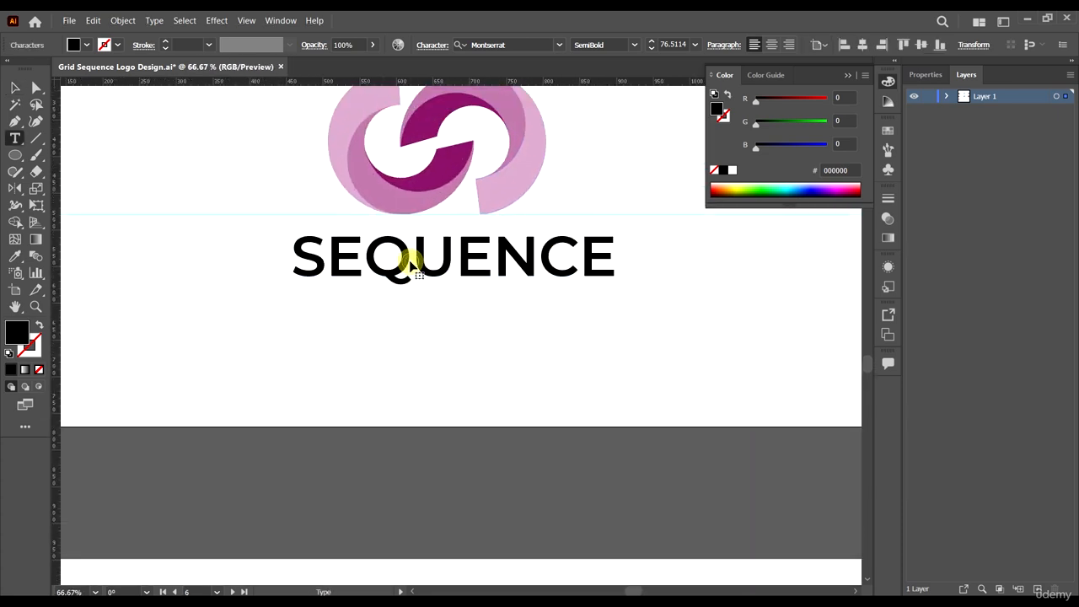
{"action": "key", "text": "ctrl+a"}
{"action": "left_click_drag", "start_coordinate": [366, 257], "coordinate": [411, 257]}
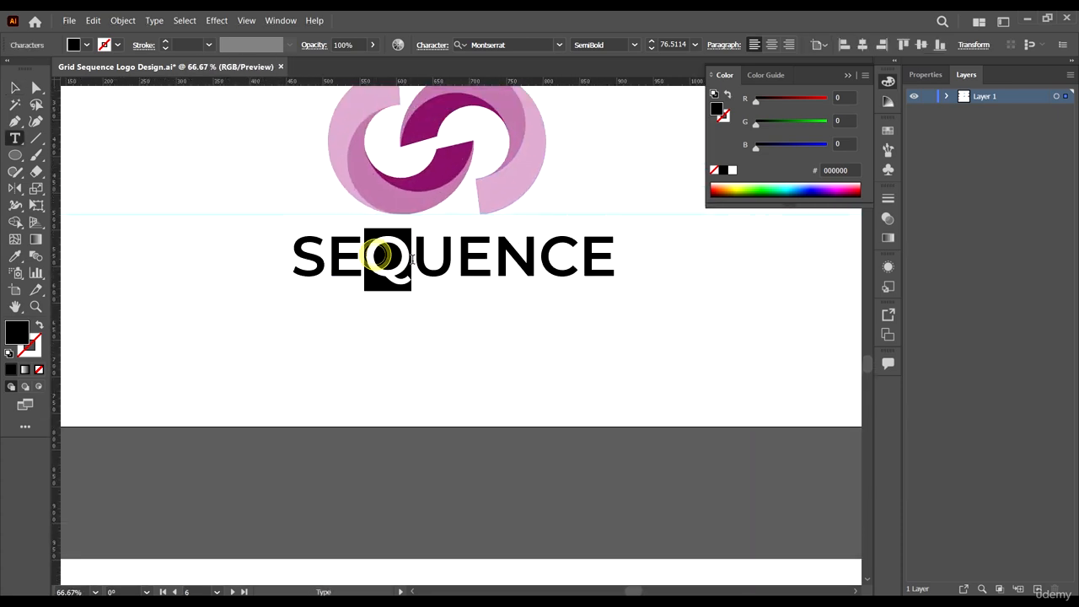
{"action": "left_click", "coordinate": [633, 45]}
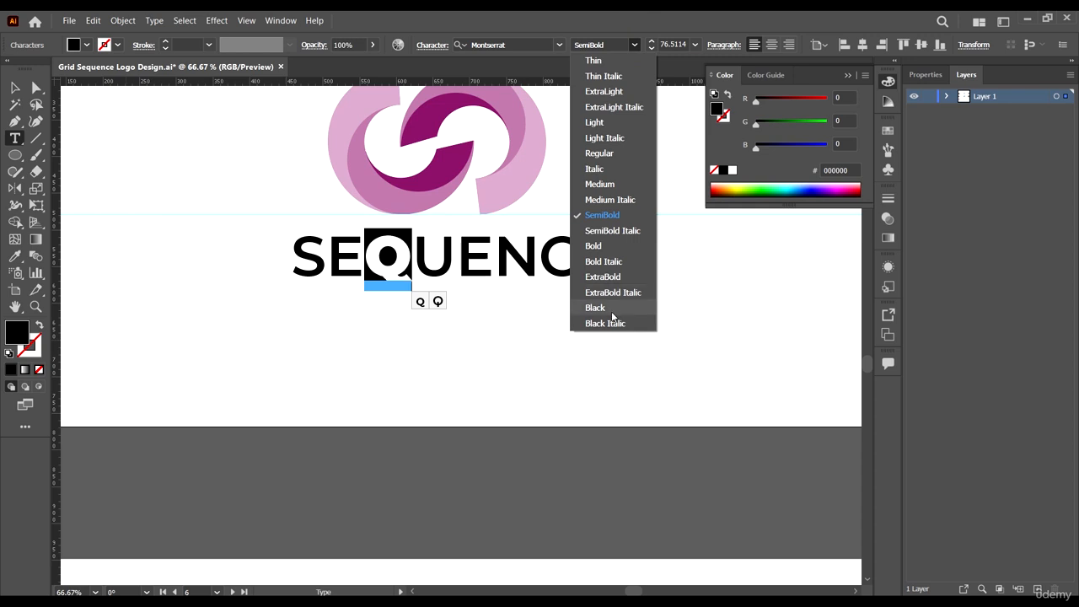
{"action": "left_click", "coordinate": [613, 308]}
{"action": "left_click", "coordinate": [15, 88]}
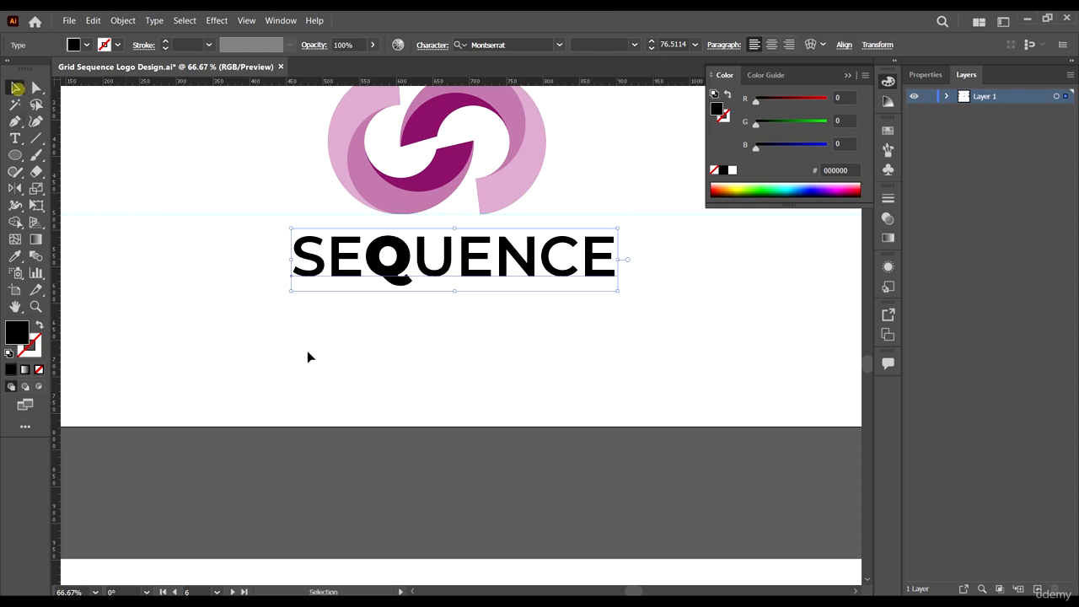
Expand the SEQUENCE text into editable shapes with Object and Fill enabled
{"action": "scroll", "coordinate": [388, 324], "scroll_direction": "down", "scroll_amount": 3}
{"action": "scroll", "coordinate": [425, 303], "scroll_direction": "up", "scroll_amount": 2}
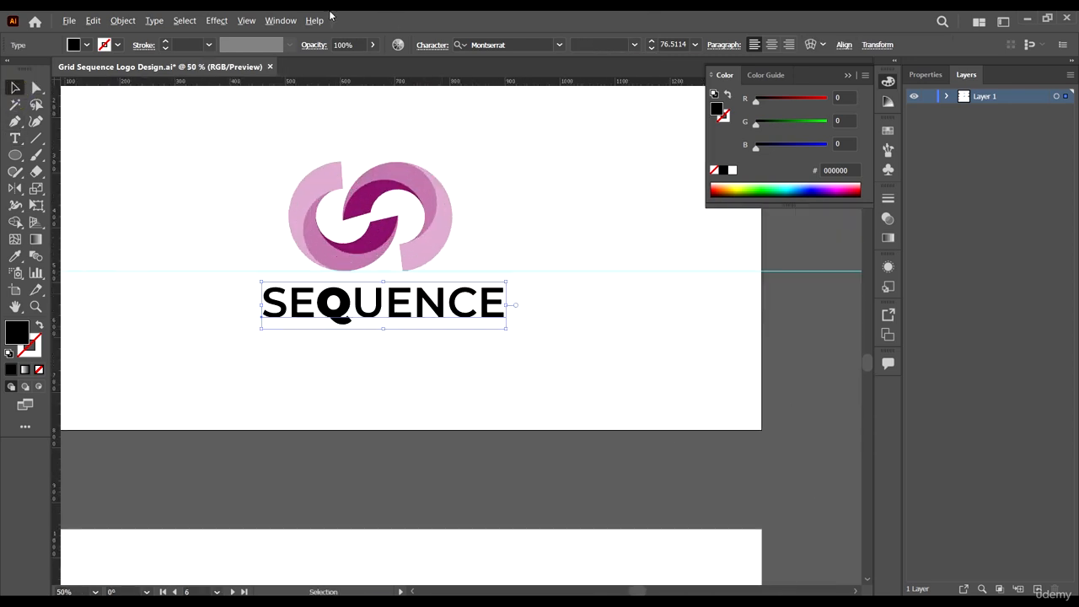
{"action": "left_click", "coordinate": [122, 20]}
{"action": "left_click", "coordinate": [172, 166]}
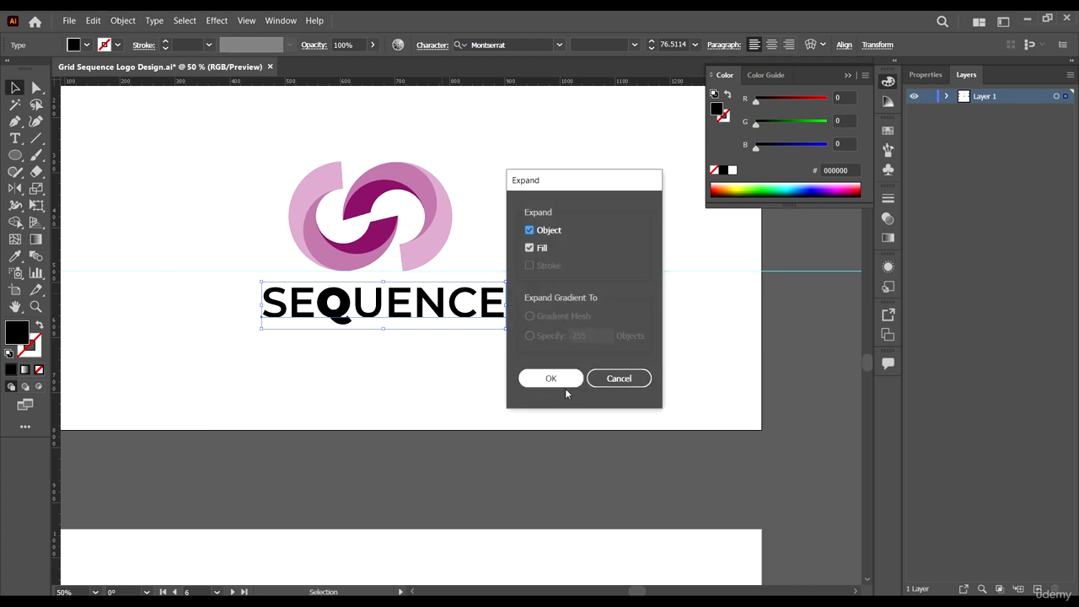
{"action": "left_click", "coordinate": [564, 388]}
{"action": "left_click", "coordinate": [409, 354]}
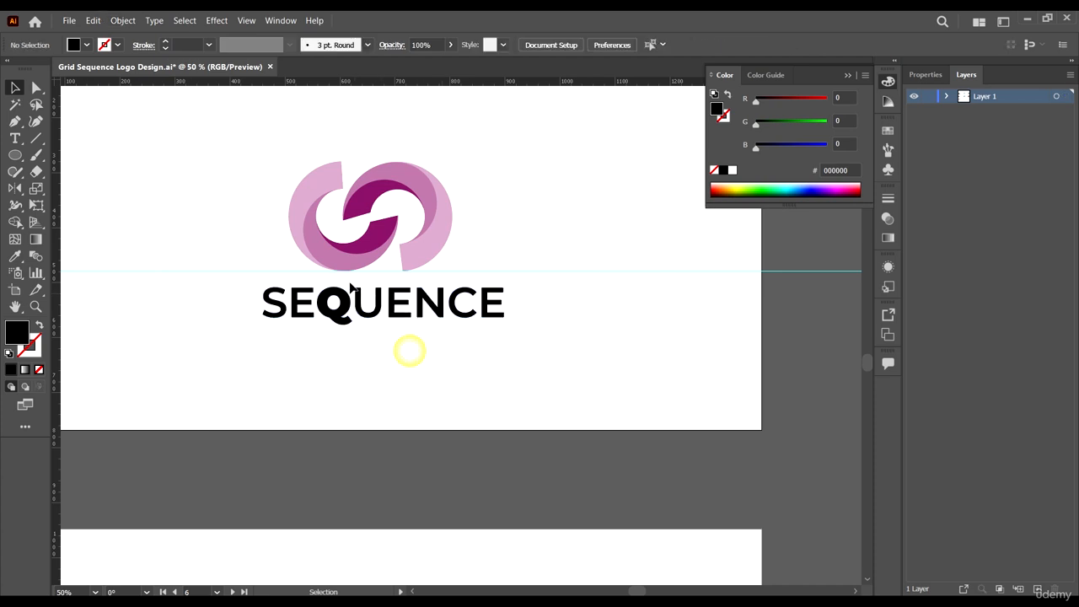
Round the upper outer corner of the first E in SEQUENCE to a radius of about 8.34 px
{"action": "scroll", "coordinate": [337, 324], "scroll_direction": "up", "scroll_amount": 3}
{"action": "scroll", "coordinate": [299, 327], "scroll_direction": "down", "scroll_amount": 3}
{"action": "key", "text": "a"}
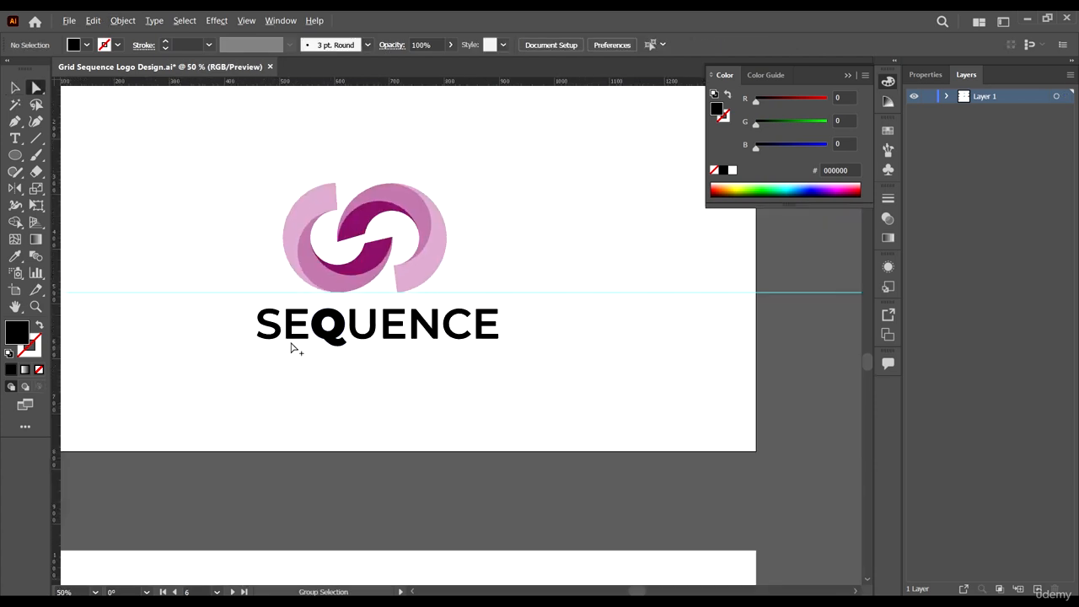
{"action": "scroll", "coordinate": [393, 164], "scroll_direction": "up", "scroll_amount": 5}
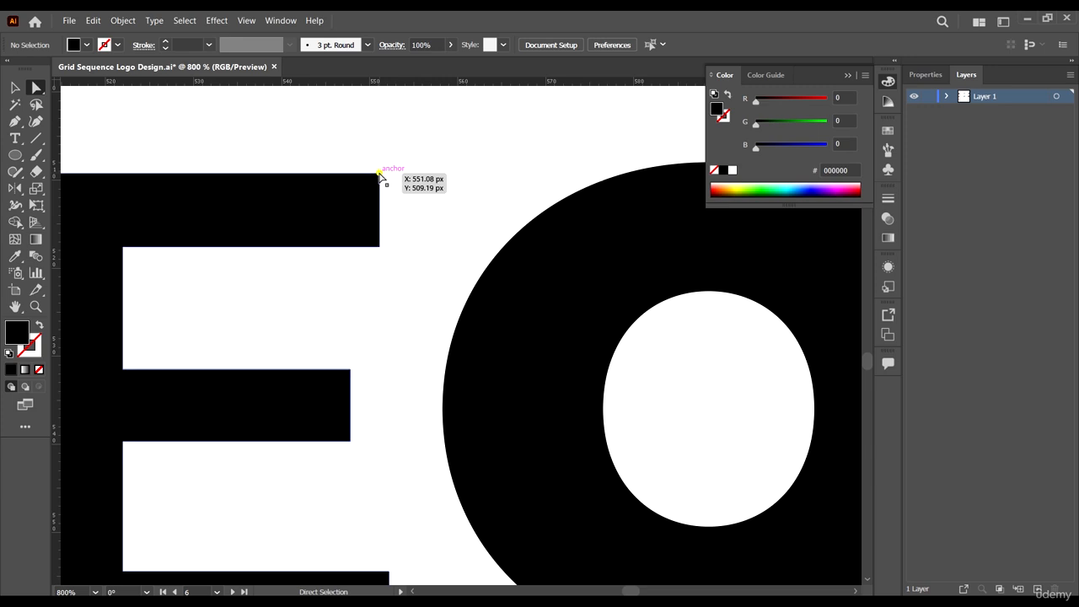
{"action": "left_click", "coordinate": [379, 174]}
{"action": "left_click_drag", "start_coordinate": [373, 179], "coordinate": [292, 322]}
Round the lower outer corner of the first E to a radius of about 8.34 px
{"action": "scroll", "coordinate": [377, 436], "scroll_direction": "down", "scroll_amount": 4}
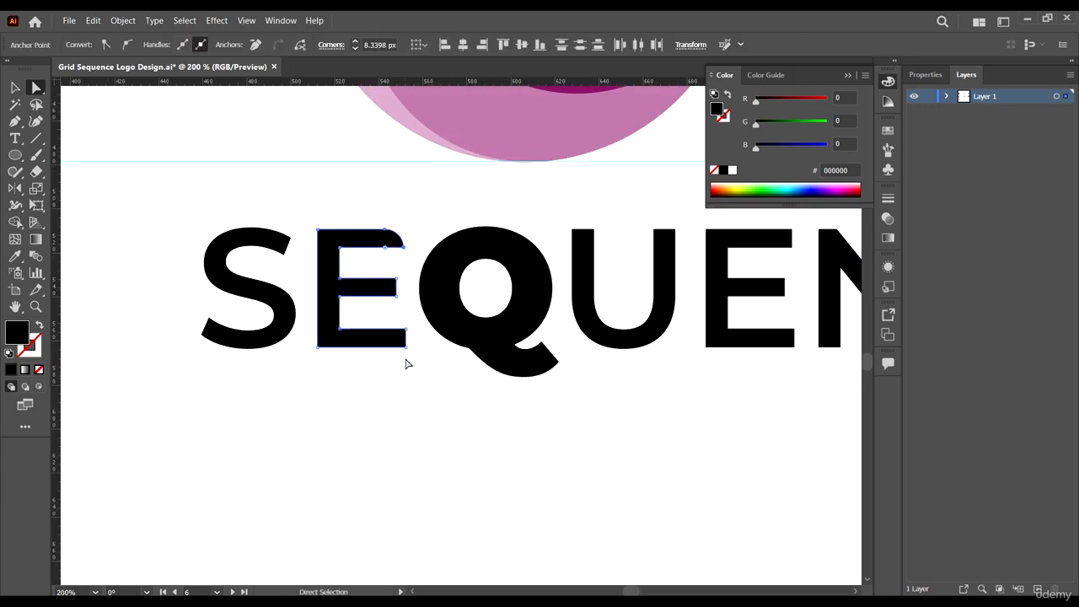
{"action": "left_click", "coordinate": [407, 351]}
{"action": "left_click", "coordinate": [406, 347]}
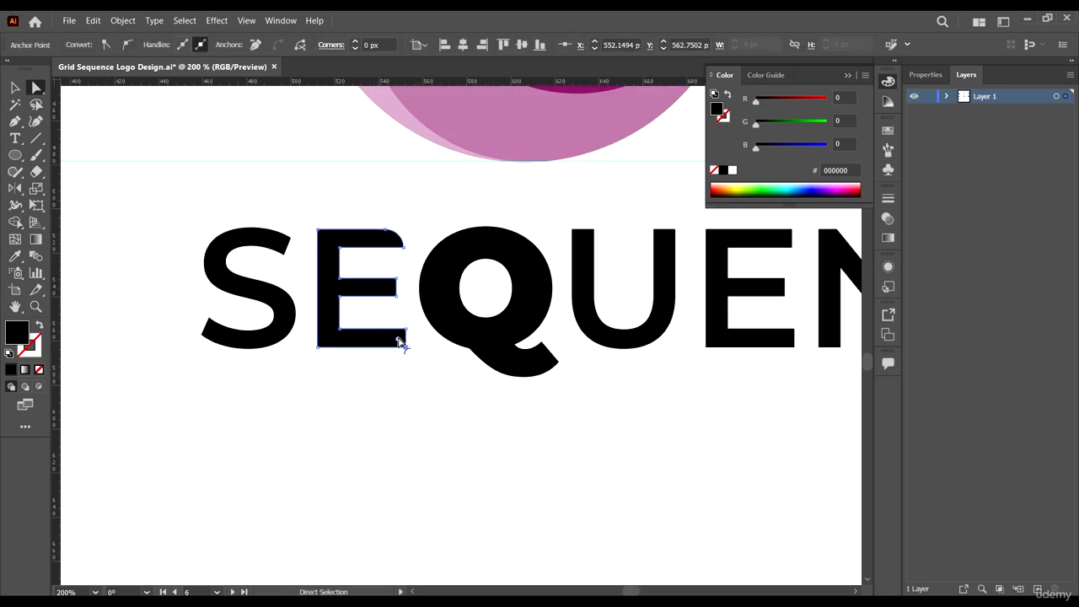
{"action": "left_click", "coordinate": [399, 339]}
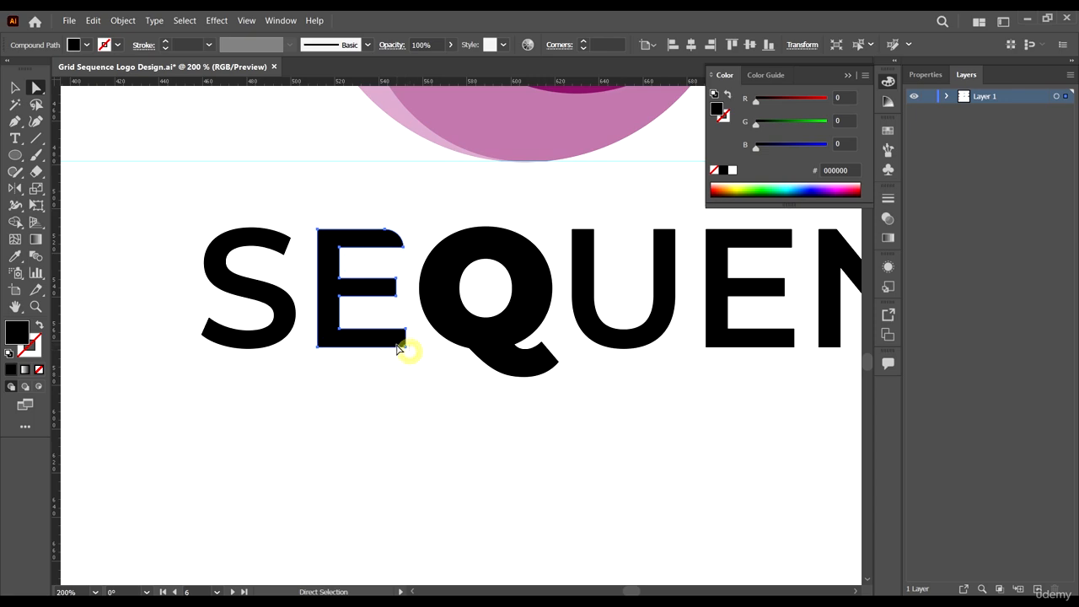
{"action": "left_click", "coordinate": [399, 349]}
{"action": "left_click", "coordinate": [397, 338]}
Examine the rounded letter corners and the extended U stroke in the blue reference SEQUENCE wordmark
{"action": "scroll", "coordinate": [633, 356], "scroll_direction": "down", "scroll_amount": 8}
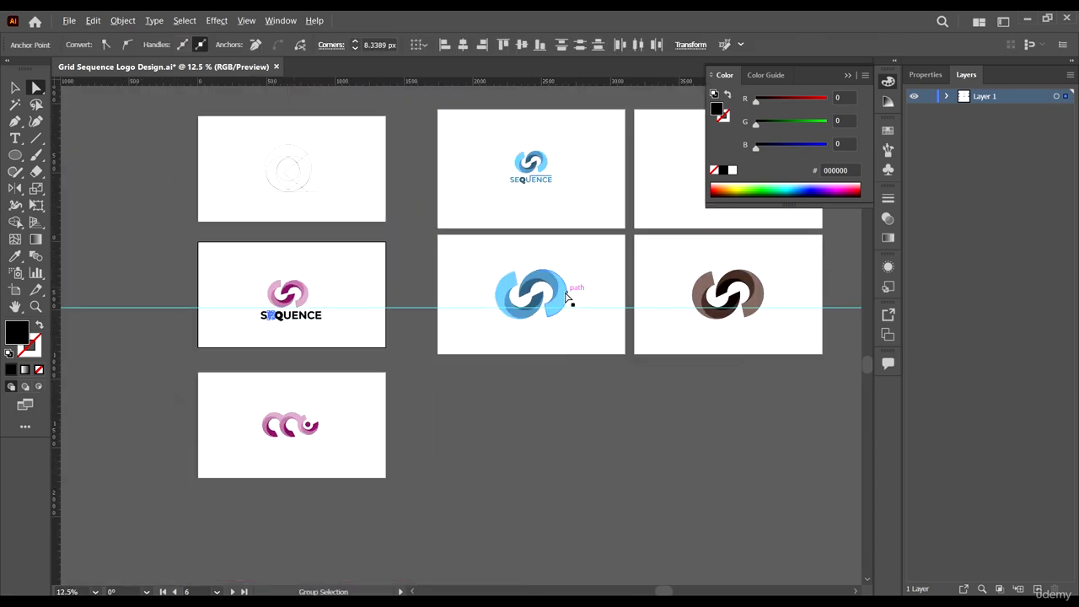
{"action": "scroll", "coordinate": [569, 295], "scroll_direction": "up", "scroll_amount": 8}
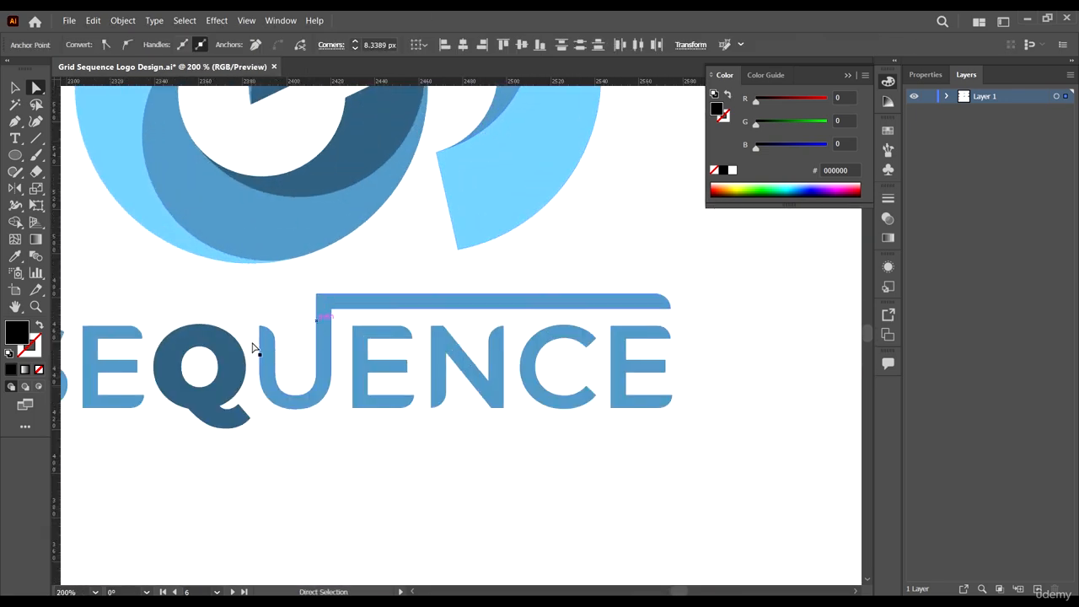
{"action": "scroll", "coordinate": [253, 348], "scroll_direction": "down", "scroll_amount": 4}
{"action": "scroll", "coordinate": [582, 375], "scroll_direction": "up", "scroll_amount": 4}
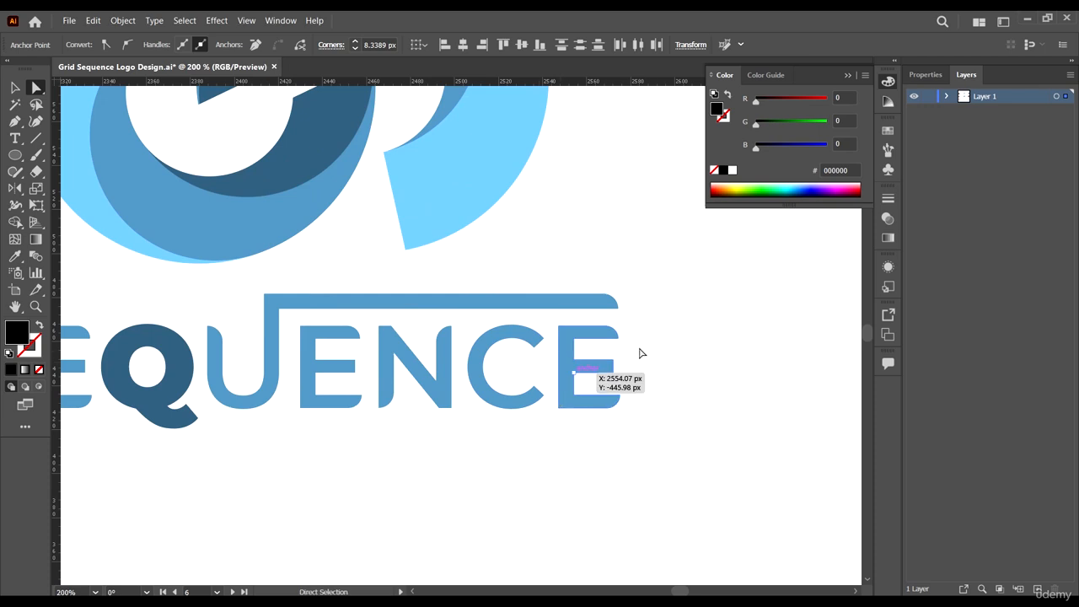
{"action": "scroll", "coordinate": [481, 388], "scroll_direction": "down", "scroll_amount": 4}
{"action": "scroll", "coordinate": [352, 359], "scroll_direction": "up", "scroll_amount": 4}
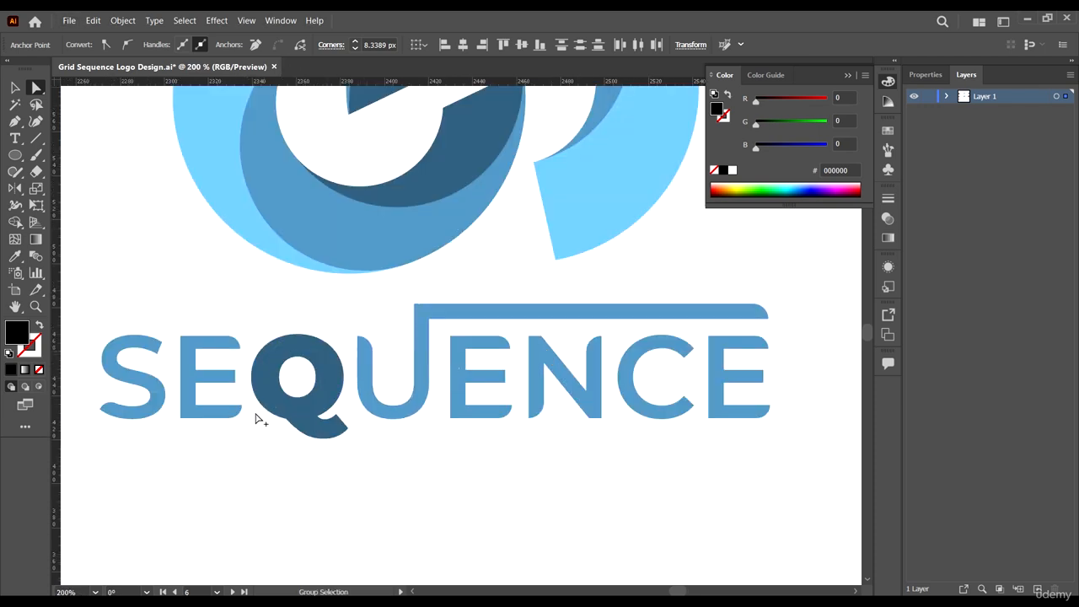
Round the outer corner of the lower end of the S in the black SEQUENCE wordmark to a radius of about 7.74 px
{"action": "scroll", "coordinate": [452, 378], "scroll_direction": "down", "scroll_amount": 5}
{"action": "scroll", "coordinate": [147, 542], "scroll_direction": "up", "scroll_amount": 5}
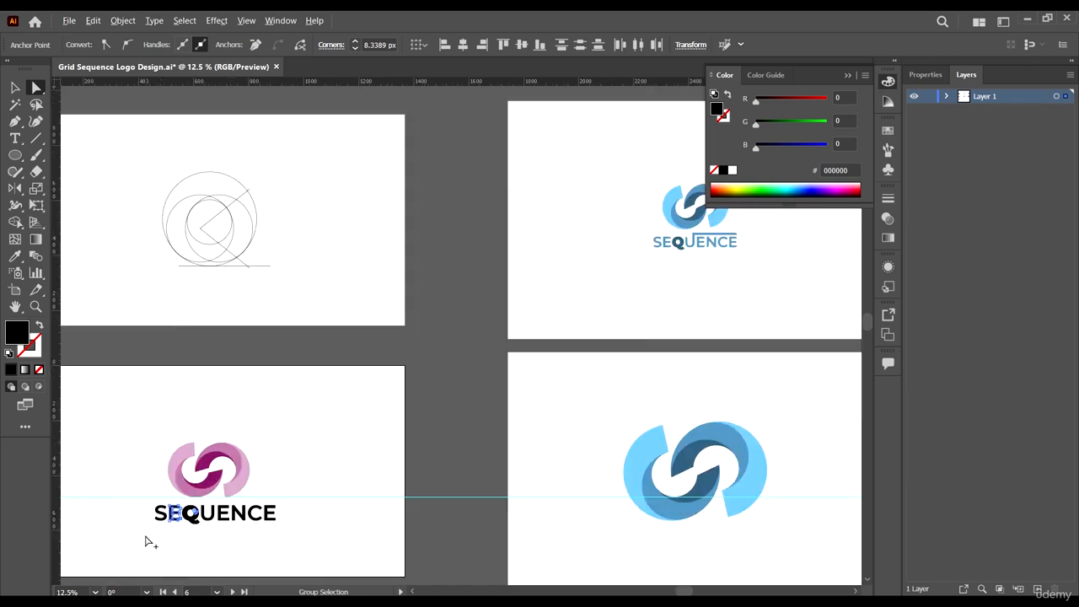
{"action": "left_click", "coordinate": [131, 500]}
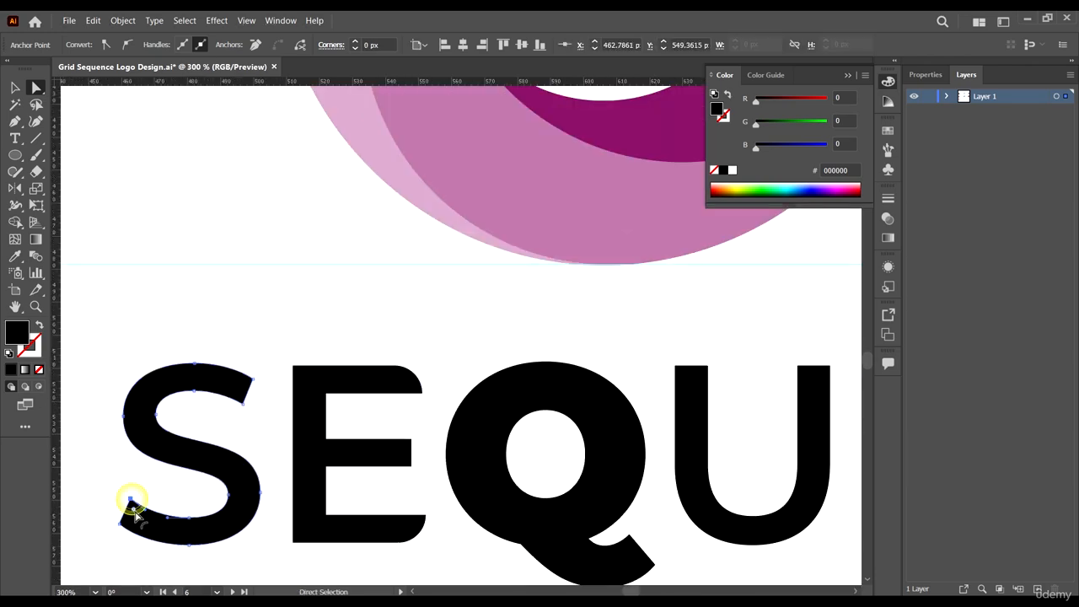
{"action": "left_click_drag", "start_coordinate": [142, 533], "coordinate": [147, 536]}
Round the upper inner corner of the N's right stem, and the lower inner corner of its left stem to about 9.87 px
{"action": "scroll", "coordinate": [159, 363], "scroll_direction": "down", "scroll_amount": 2}
{"action": "scroll", "coordinate": [276, 449], "scroll_direction": "up", "scroll_amount": 2}
{"action": "scroll", "coordinate": [213, 365], "scroll_direction": "down", "scroll_amount": 3}
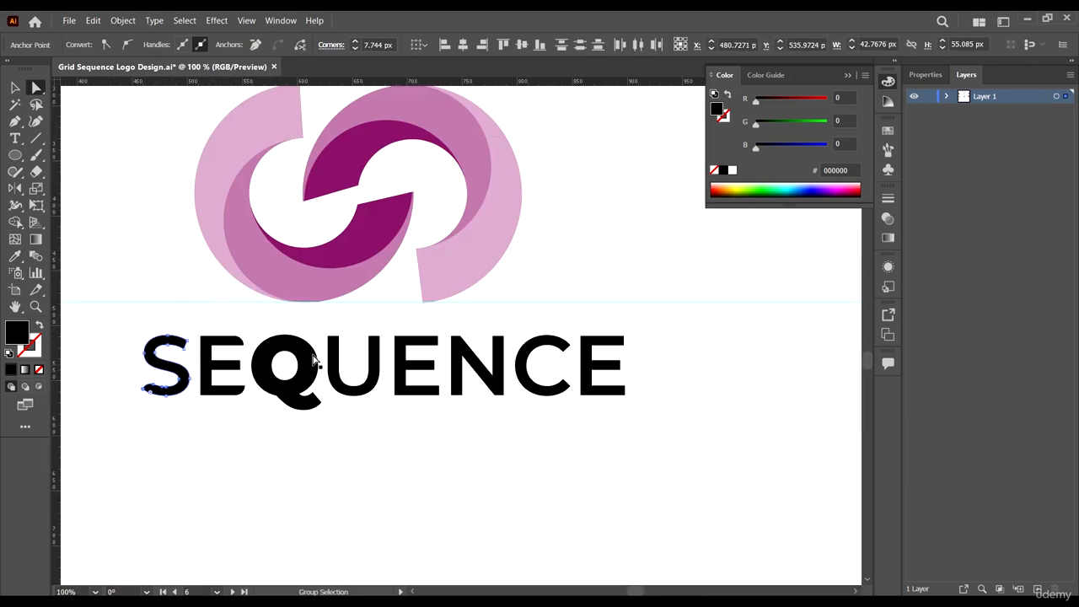
{"action": "scroll", "coordinate": [363, 357], "scroll_direction": "up", "scroll_amount": 3}
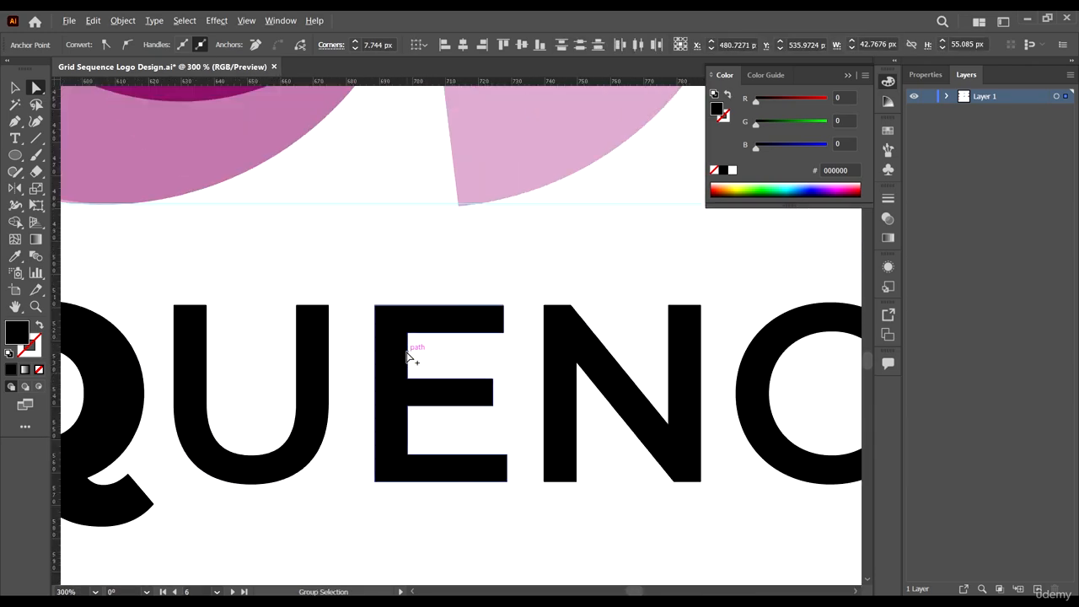
{"action": "left_click", "coordinate": [674, 318]}
{"action": "left_click", "coordinate": [670, 309]}
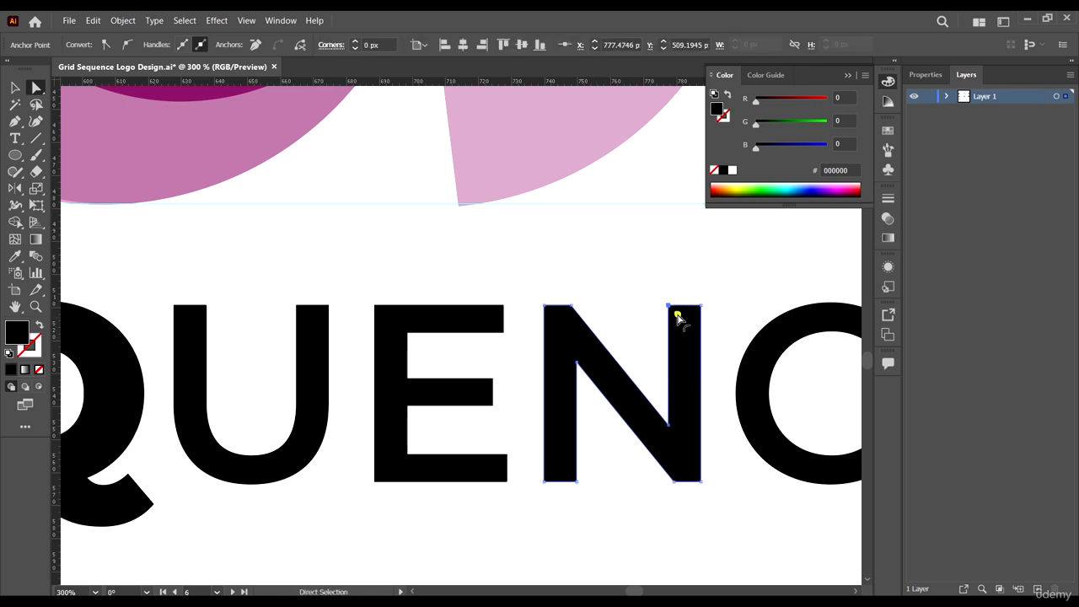
{"action": "left_click_drag", "start_coordinate": [677, 316], "coordinate": [624, 388]}
{"action": "left_click", "coordinate": [577, 481]}
{"action": "left_click_drag", "start_coordinate": [569, 474], "coordinate": [503, 387]}
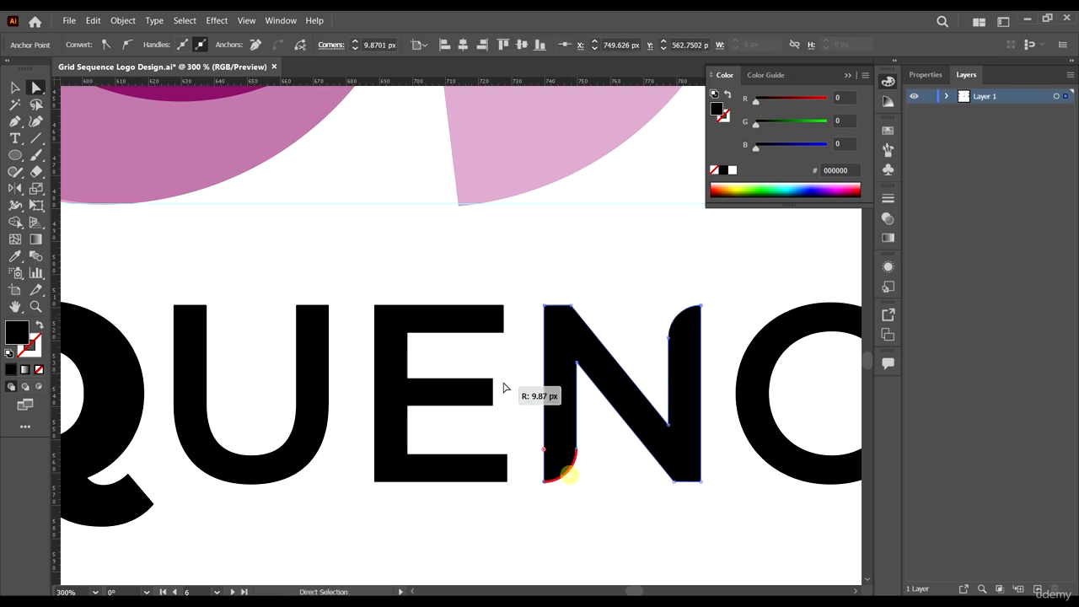
Round the upper and lower outer corners of the second E to a radius of about 8.34 px
{"action": "left_click", "coordinate": [507, 481]}
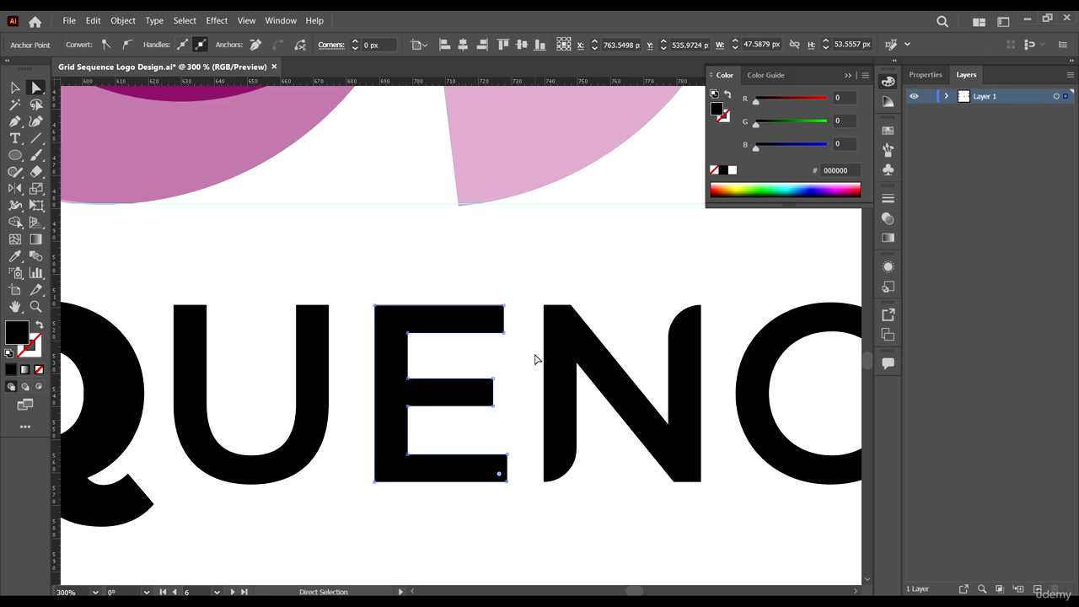
{"action": "left_click", "coordinate": [503, 306], "text": "shift"}
{"action": "left_click_drag", "start_coordinate": [497, 314], "coordinate": [440, 448]}
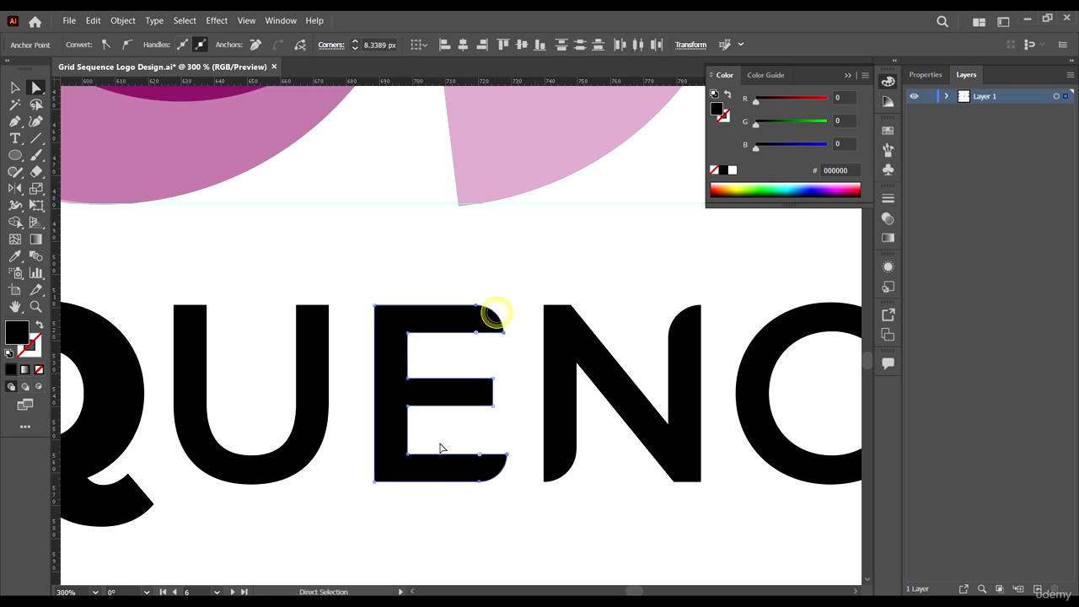
{"action": "left_click", "coordinate": [531, 499]}
Try rounding the upper inner corner of the U's right stem to about 9.79 px and compare it with the brown reference wordmark
{"action": "left_click", "coordinate": [302, 317]}
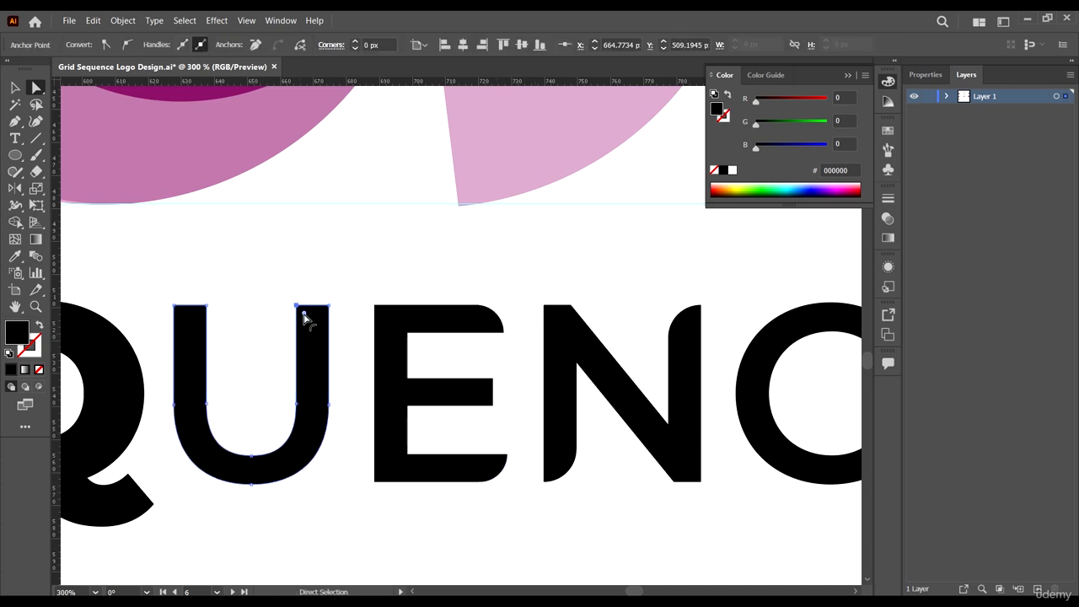
{"action": "key", "text": "ctrl+minus"}
{"action": "key", "text": "ctrl+minus"}
{"action": "key", "text": "ctrl+minus"}
{"action": "key", "text": "ctrl+minus"}
{"action": "key", "text": "ctrl+minus"}
{"action": "key", "text": "ctrl+minus"}
{"action": "key", "text": "ctrl+minus"}
{"action": "key", "text": "ctrl+minus"}
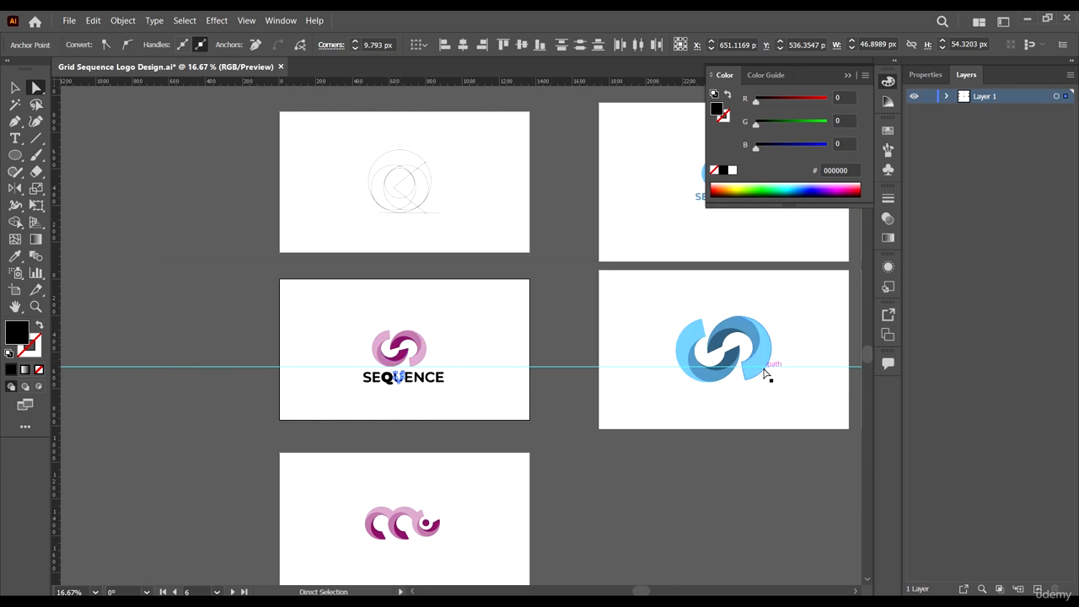
{"action": "scroll", "coordinate": [716, 337], "scroll_direction": "right", "scroll_amount": 5}
{"action": "scroll", "coordinate": [433, 281], "scroll_direction": "up", "scroll_amount": 6}
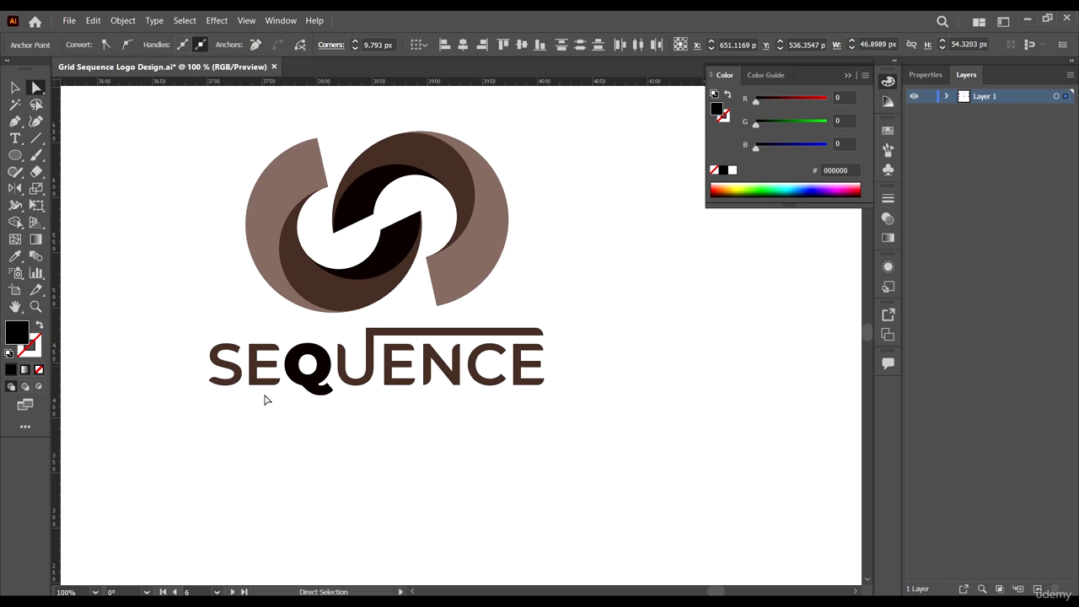
{"action": "scroll", "coordinate": [458, 404], "scroll_direction": "down", "scroll_amount": 5}
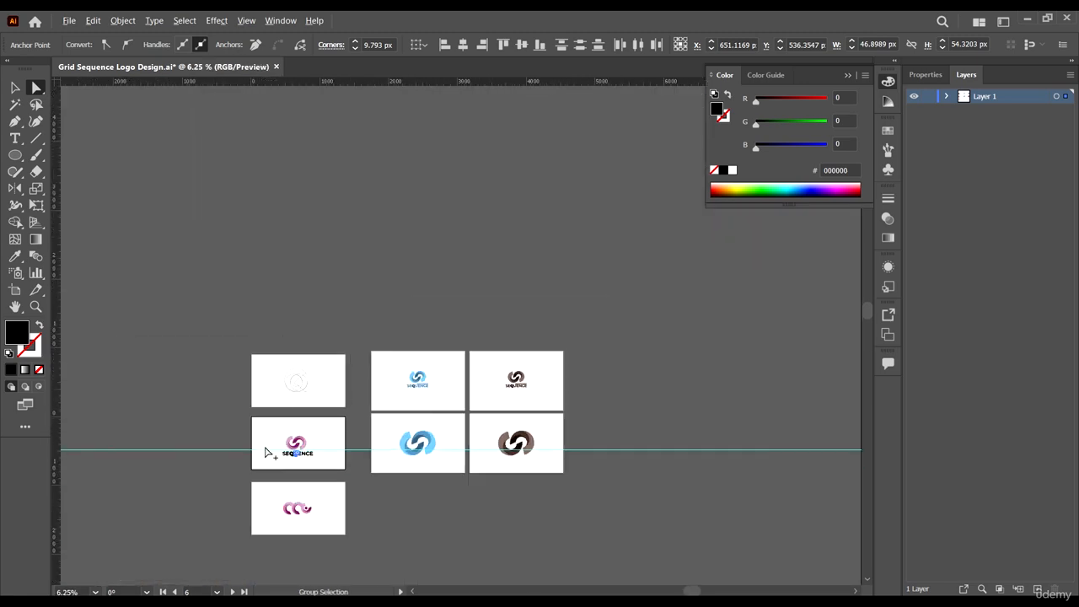
Round the upper inner corner of the U's left stem and restore the square corner on its right stem
{"action": "scroll", "coordinate": [267, 450], "scroll_direction": "up", "scroll_amount": 2}
{"action": "scroll", "coordinate": [427, 515], "scroll_direction": "up", "scroll_amount": 6}
{"action": "left_click", "coordinate": [472, 441]}
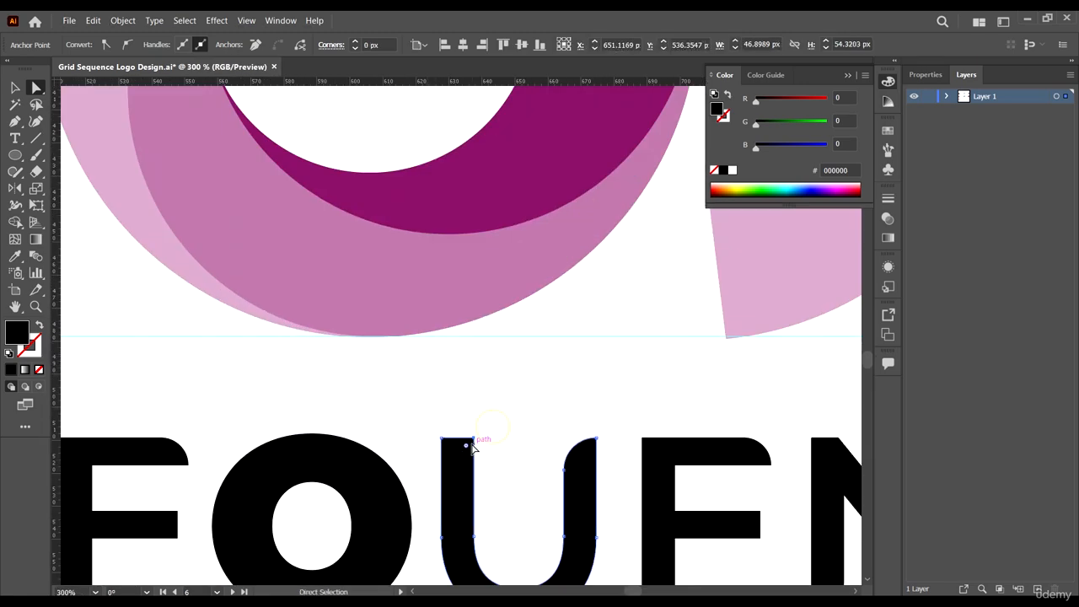
{"action": "left_click_drag", "start_coordinate": [465, 447], "coordinate": [421, 510]}
{"action": "left_click_drag", "start_coordinate": [563, 447], "coordinate": [472, 349]}
{"action": "left_click", "coordinate": [472, 354]}
Extend the top of the U's right stem straight up above the tops of the other letters
{"action": "left_click_drag", "start_coordinate": [542, 402], "coordinate": [352, 329]}
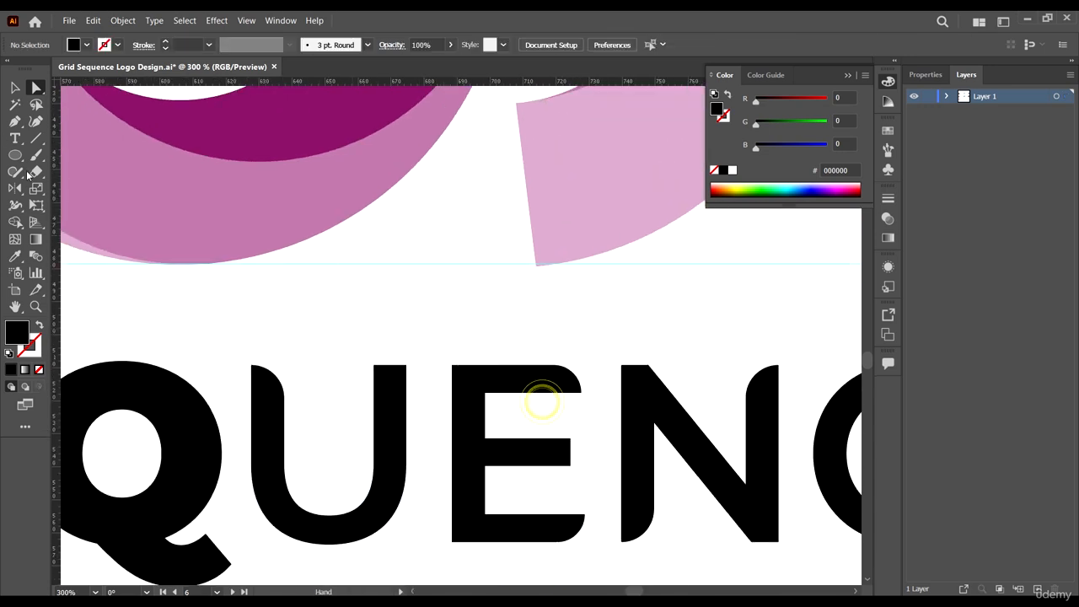
{"action": "left_click_drag", "start_coordinate": [389, 378], "coordinate": [405, 314]}
{"action": "left_click", "coordinate": [447, 301]}
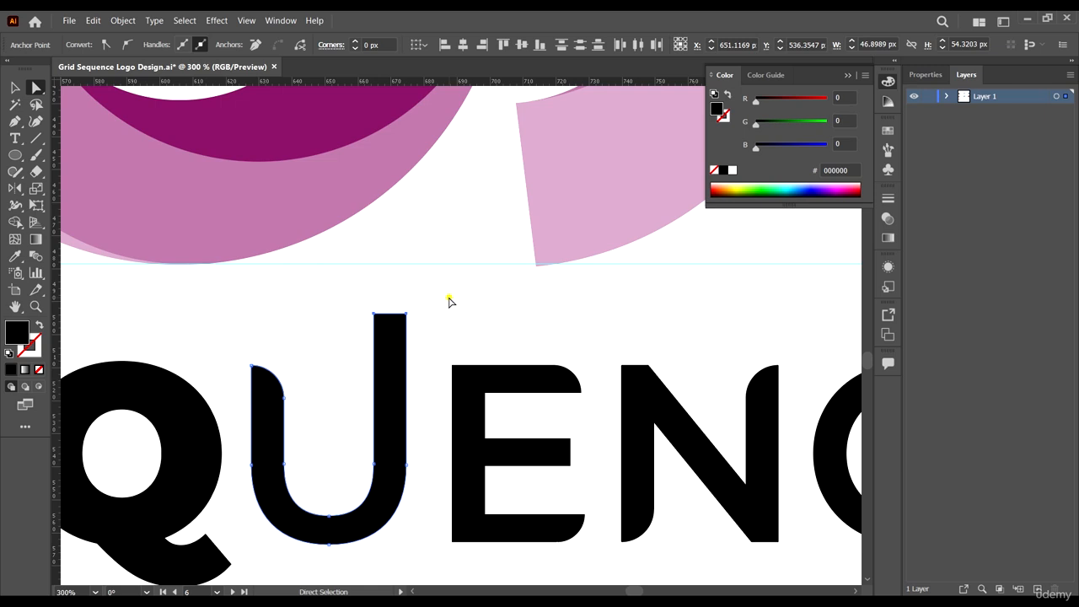
Draw a black rectangle, align it with the top of the U's raised stem, and stretch it horizontally over the following letters
{"action": "left_click", "coordinate": [15, 155]}
{"action": "left_click_drag", "start_coordinate": [15, 155], "coordinate": [73, 155]}
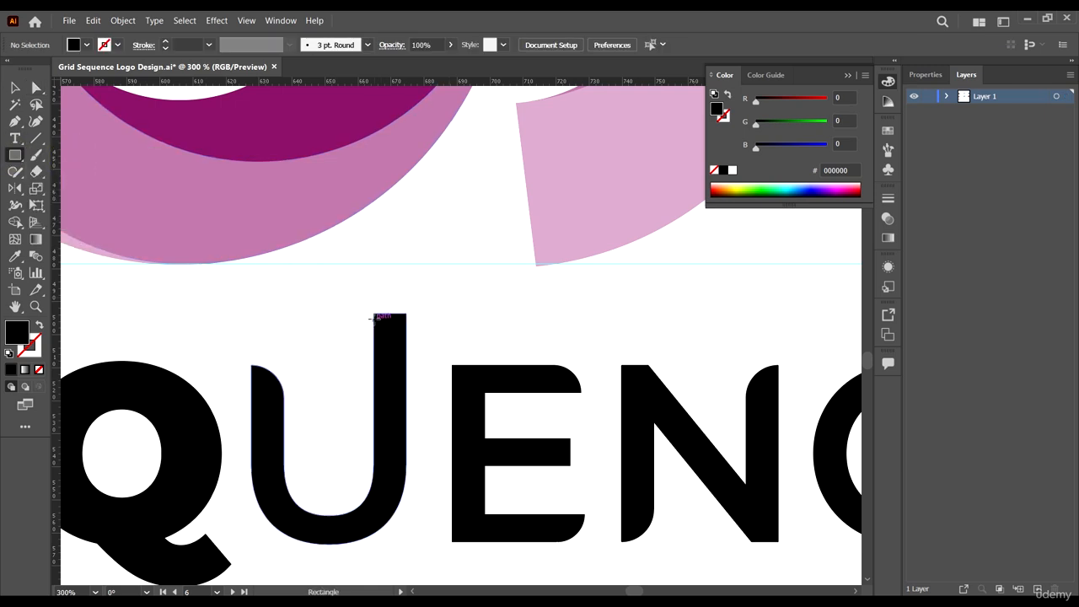
{"action": "left_click_drag", "start_coordinate": [373, 314], "coordinate": [445, 306]}
{"action": "key", "text": "v"}
{"action": "scroll", "coordinate": [396, 322], "scroll_direction": "up", "scroll_amount": 2}
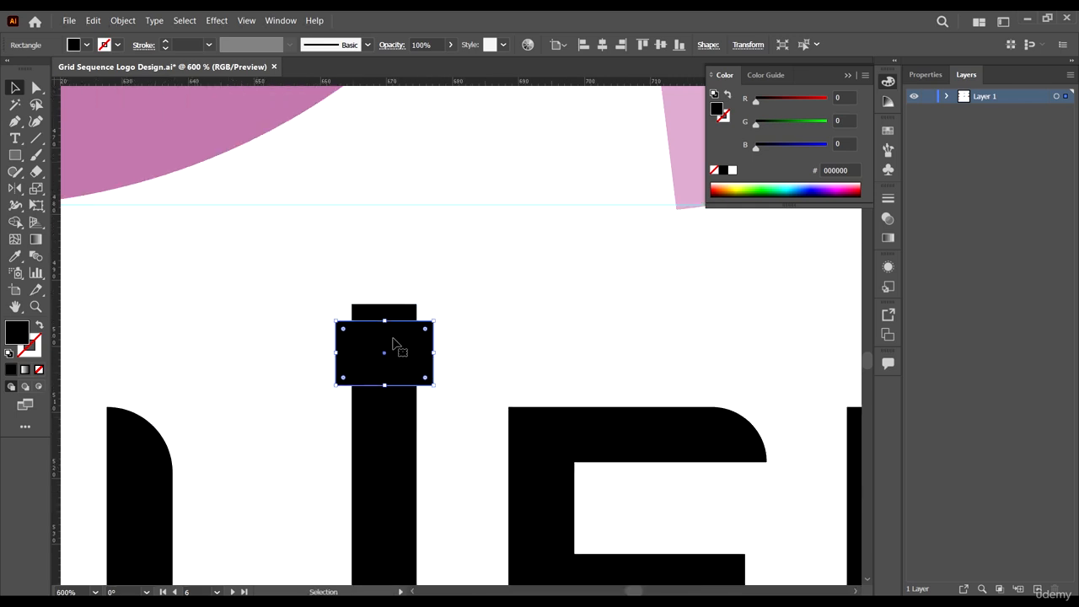
{"action": "left_click_drag", "start_coordinate": [393, 344], "coordinate": [404, 295]}
{"action": "scroll", "coordinate": [358, 281], "scroll_direction": "down", "scroll_amount": 4}
{"action": "left_click_drag", "start_coordinate": [361, 281], "coordinate": [609, 301]}
Examine how far the U's horizontal bar reaches over the letters in the blue reference wordmark
{"action": "key", "text": "ctrl+minus"}
{"action": "key", "text": "ctrl+minus"}
{"action": "key", "text": "ctrl+minus"}
{"action": "key", "text": "ctrl+minus"}
{"action": "key", "text": "ctrl+minus"}
{"action": "key", "text": "ctrl+minus"}
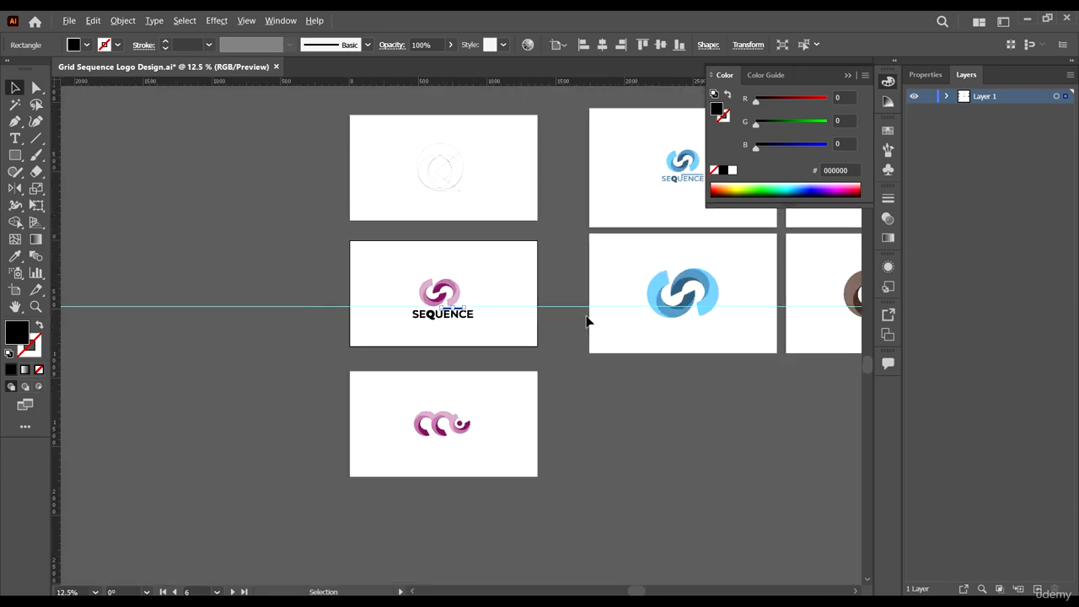
{"action": "left_click_drag", "start_coordinate": [637, 158], "coordinate": [422, 207]}
{"action": "scroll", "coordinate": [469, 206], "scroll_direction": "up", "scroll_amount": 6}
{"action": "scroll", "coordinate": [582, 299], "scroll_direction": "down", "scroll_amount": 5}
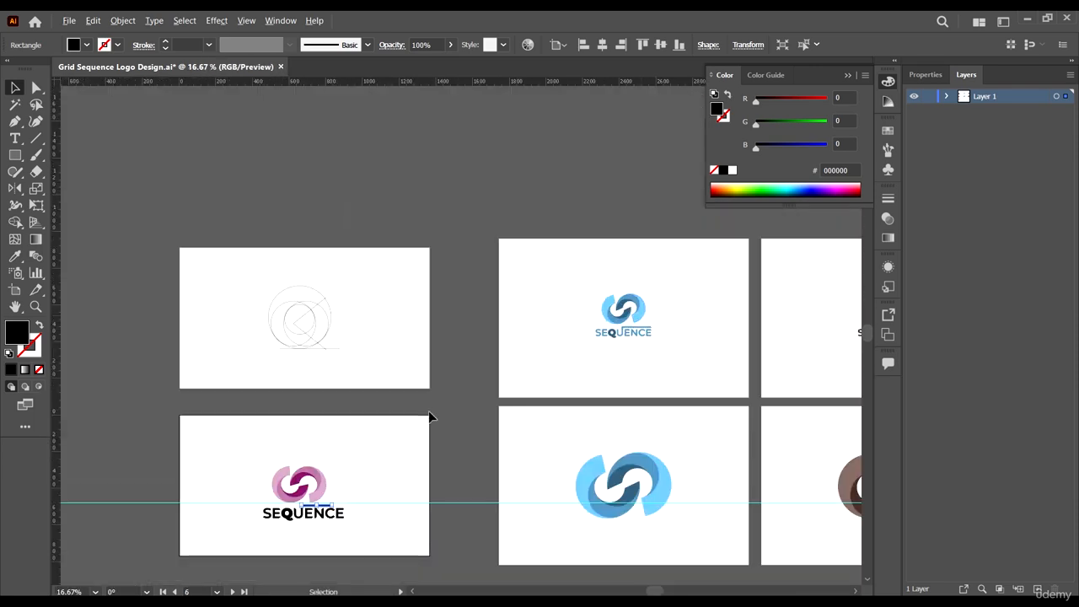
{"action": "left_click_drag", "start_coordinate": [436, 399], "coordinate": [582, 378]}
Lengthen the horizontal bar until its right end lines up with the upper arm of the final E
{"action": "scroll", "coordinate": [476, 464], "scroll_direction": "up", "scroll_amount": 7}
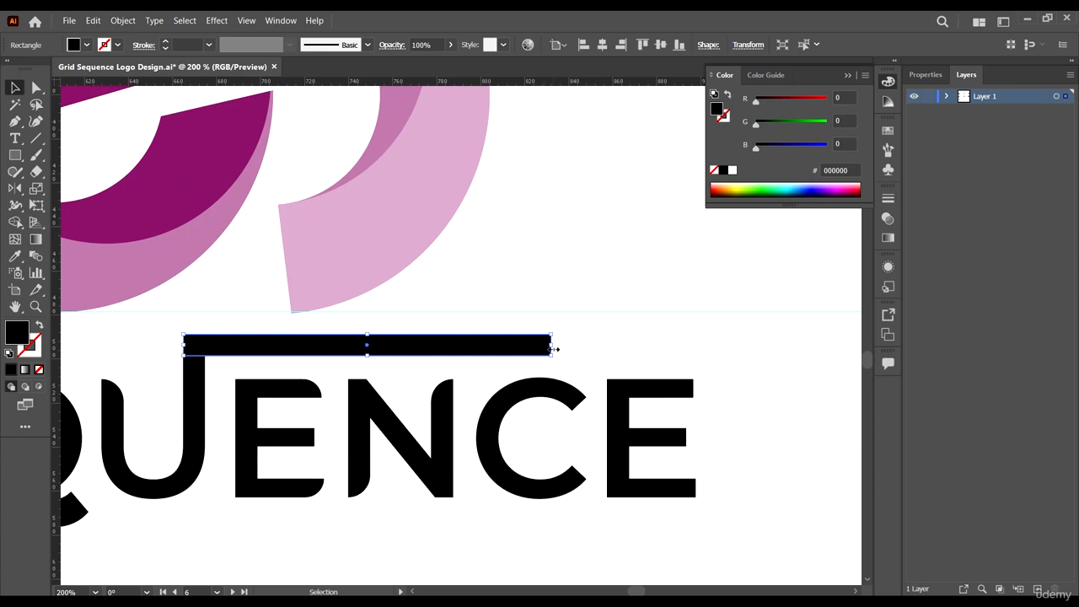
{"action": "left_click_drag", "start_coordinate": [549, 342], "coordinate": [704, 328]}
{"action": "scroll", "coordinate": [696, 358], "scroll_direction": "up", "scroll_amount": 3}
Round the upper and lower outer corners of the final E to a radius of about 8.34 px
{"action": "key", "text": "a"}
{"action": "left_click_drag", "start_coordinate": [739, 258], "coordinate": [675, 312]}
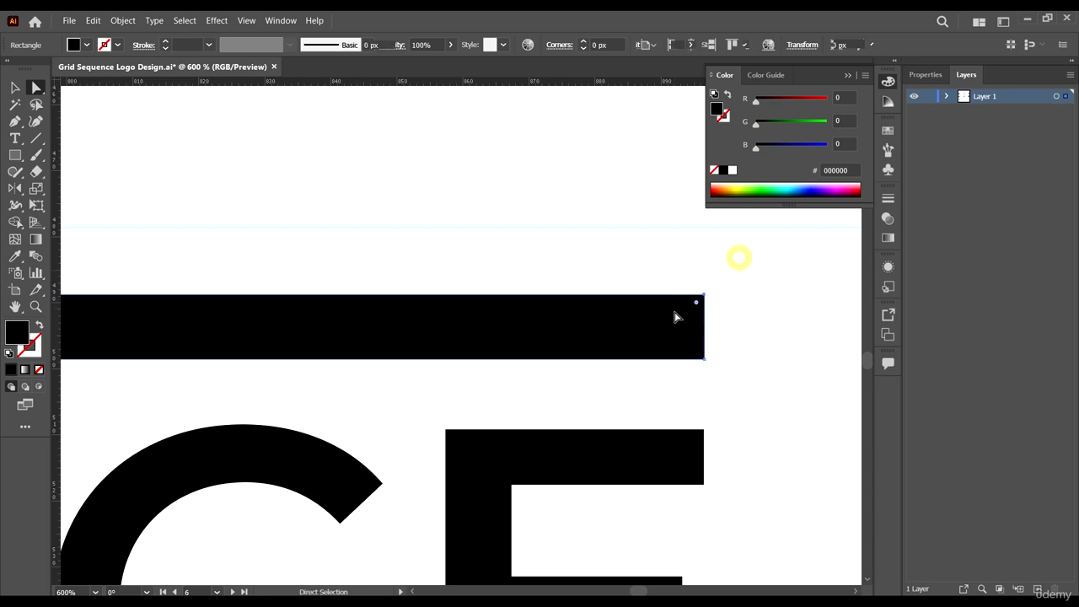
{"action": "left_click_drag", "start_coordinate": [674, 464], "coordinate": [675, 465]}
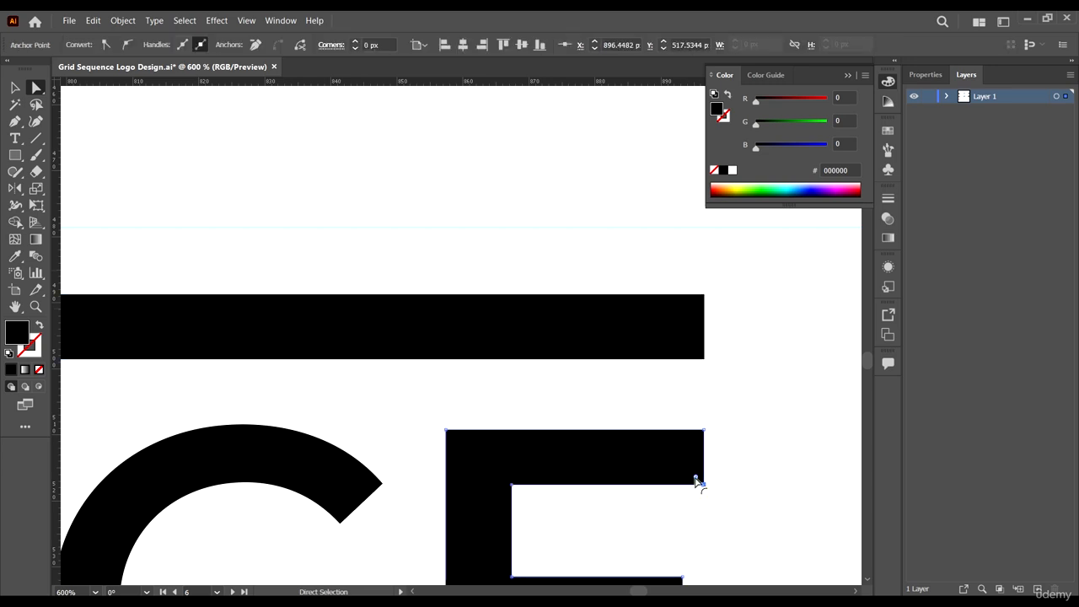
{"action": "key", "text": "ctrl+1"}
{"action": "scroll", "coordinate": [674, 469], "scroll_direction": "up", "scroll_amount": 3}
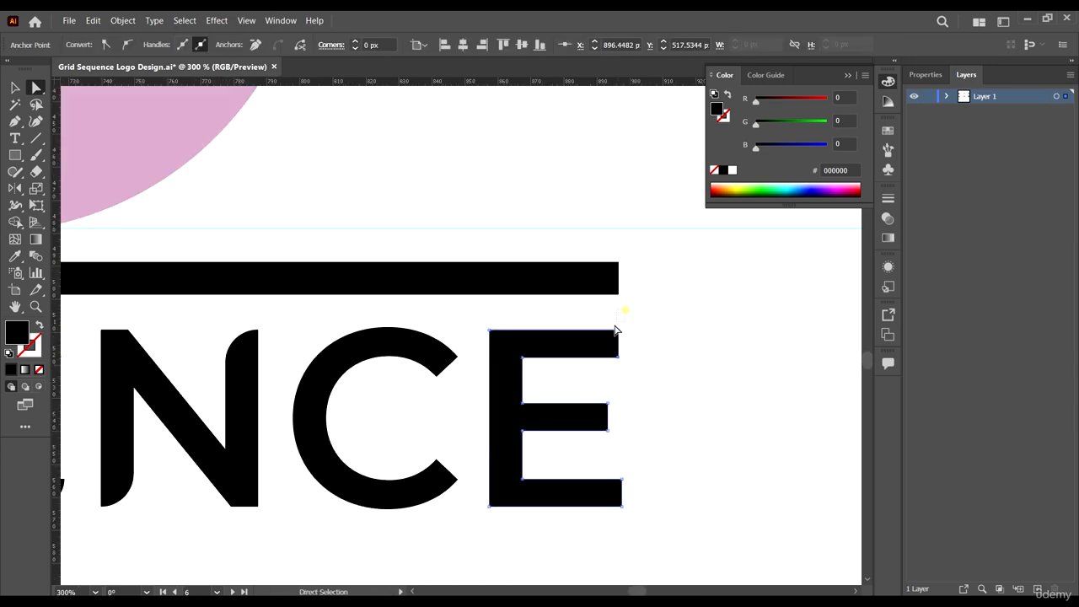
{"action": "left_click_drag", "start_coordinate": [610, 338], "coordinate": [549, 428]}
{"action": "left_click_drag", "start_coordinate": [629, 535], "coordinate": [477, 347]}
Round the upper corner at the right end of the horizontal bar above the wordmark
{"action": "scroll", "coordinate": [477, 352], "scroll_direction": "down", "scroll_amount": 8}
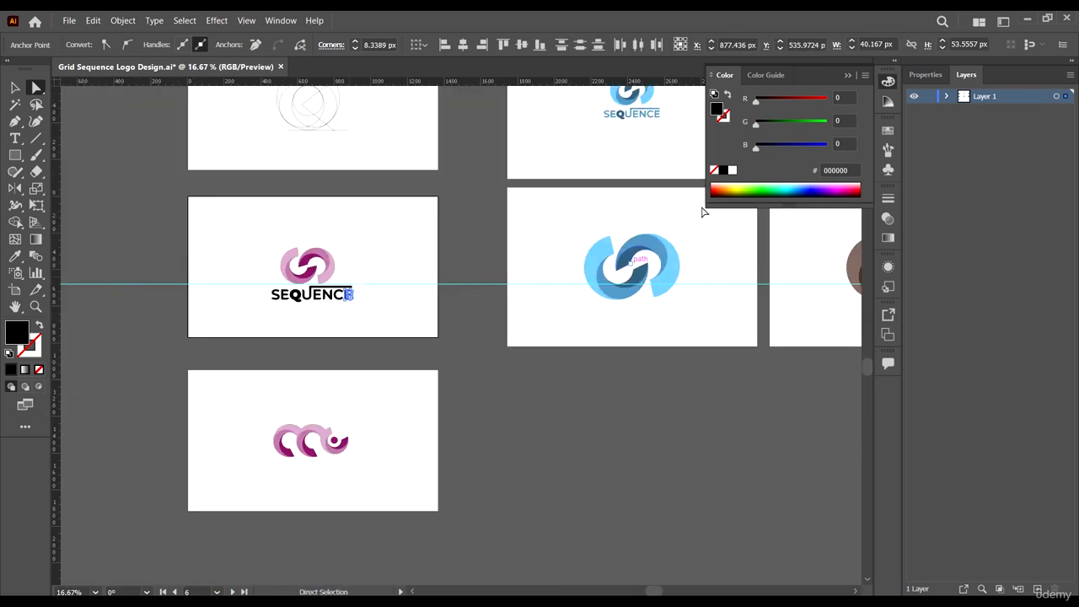
{"action": "scroll", "coordinate": [270, 299], "scroll_direction": "up", "scroll_amount": 5}
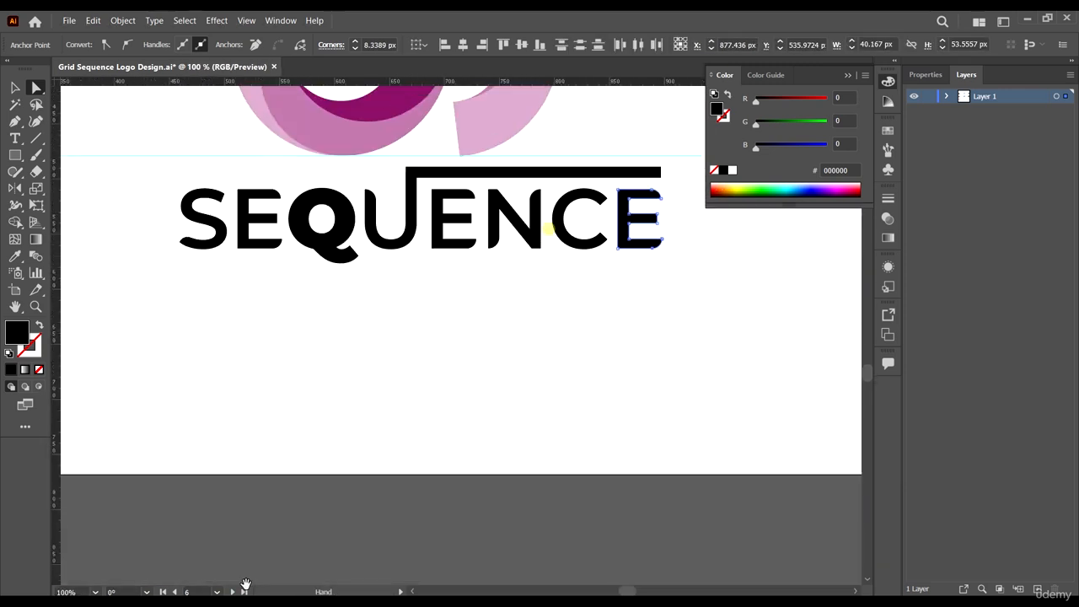
{"action": "scroll", "coordinate": [571, 259], "scroll_direction": "up", "scroll_amount": 2}
{"action": "left_click_drag", "start_coordinate": [605, 368], "coordinate": [514, 475]}
{"action": "left_click", "coordinate": [670, 422]}
{"action": "scroll", "coordinate": [685, 380], "scroll_direction": "down", "scroll_amount": 5}
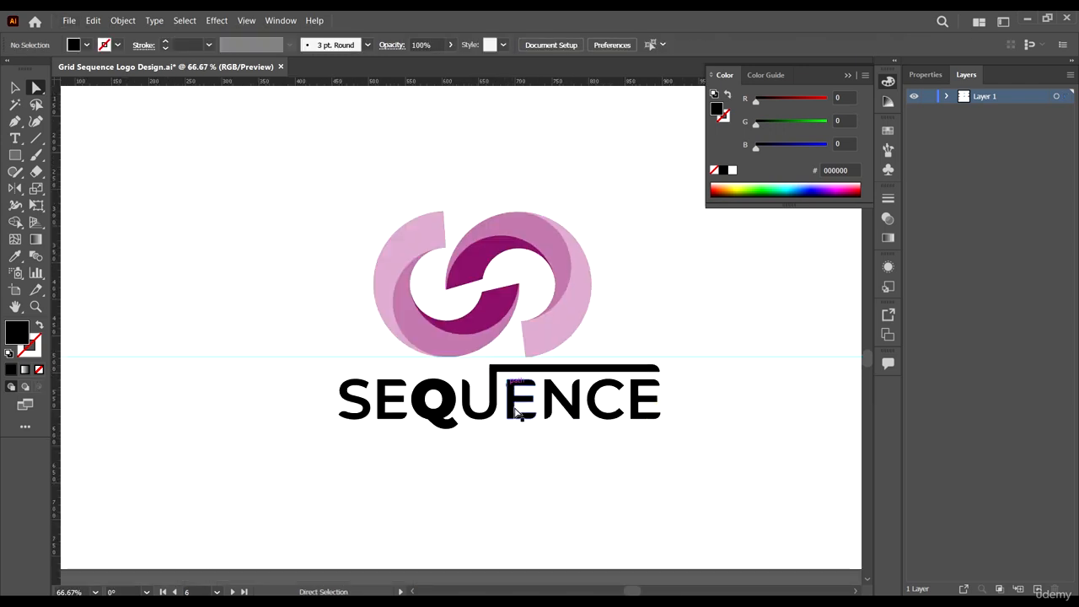
Group the wordmark's letters with the bar and scale the group down slightly about its centre
{"action": "key", "text": "v"}
{"action": "scroll", "coordinate": [568, 399], "scroll_direction": "down", "scroll_amount": 3}
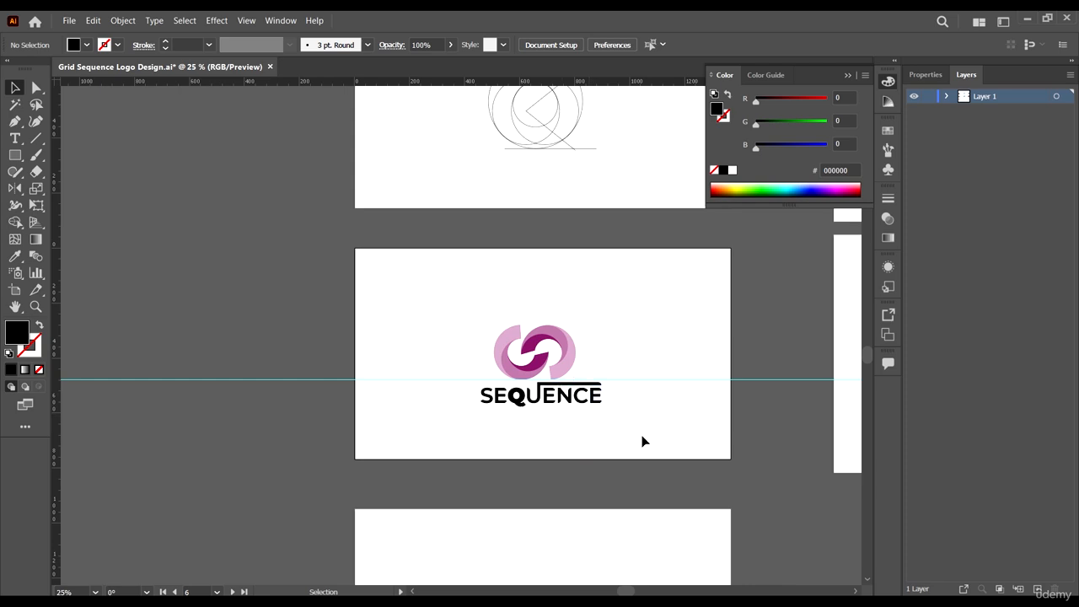
{"action": "scroll", "coordinate": [600, 447], "scroll_direction": "up", "scroll_amount": 2}
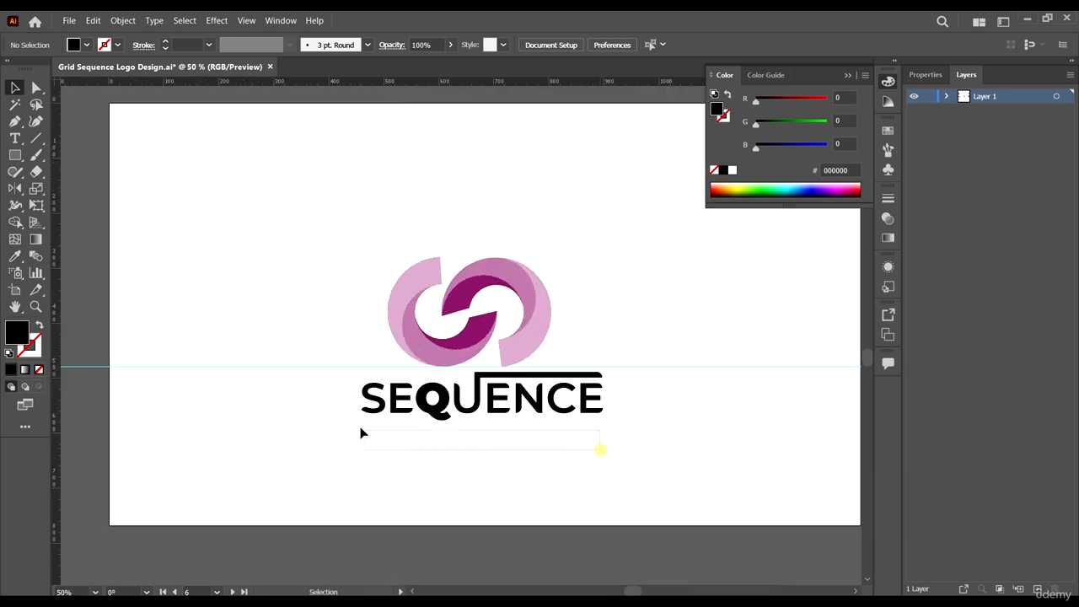
{"action": "left_click_drag", "start_coordinate": [360, 427], "coordinate": [555, 387]}
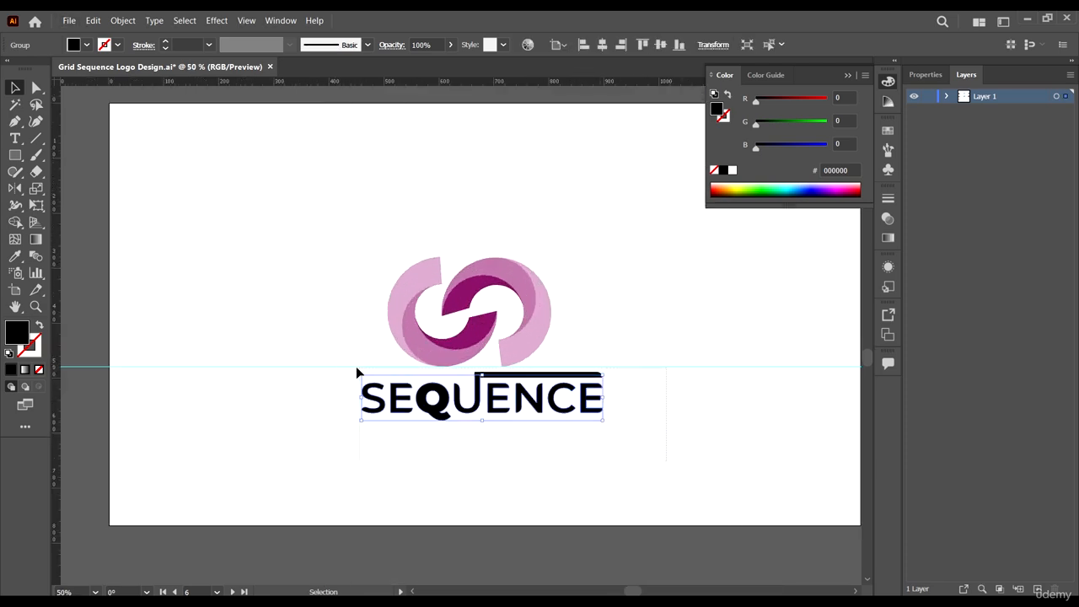
{"action": "left_click_drag", "start_coordinate": [340, 368], "coordinate": [340, 367]}
{"action": "key", "text": "ctrl+g"}
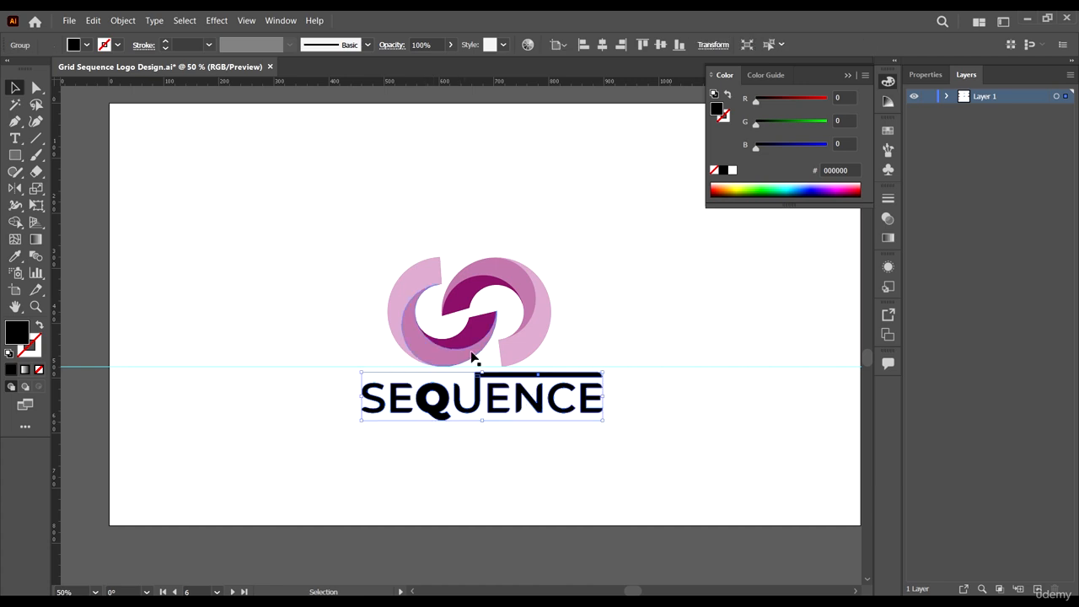
{"action": "scroll", "coordinate": [620, 382], "scroll_direction": "up", "scroll_amount": 1}
{"action": "left_click_drag", "start_coordinate": [598, 372], "coordinate": [585, 372]}
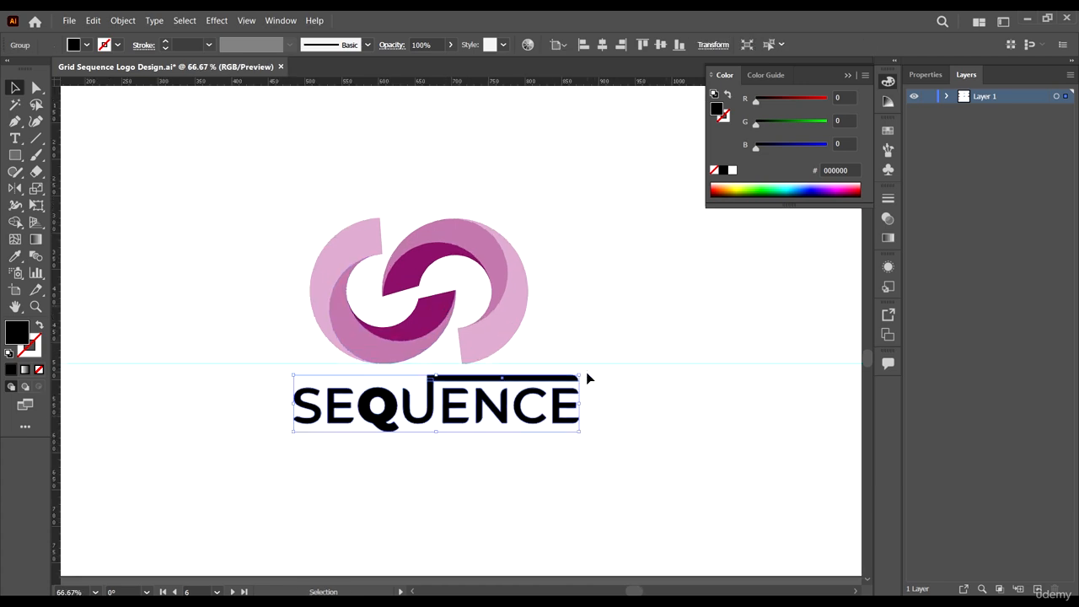
Recolour the whole wordmark with the dark magenta (#8C1C6C) sampled from the logo symbol
{"action": "key", "text": "i"}
{"action": "left_click", "coordinate": [445, 312]}
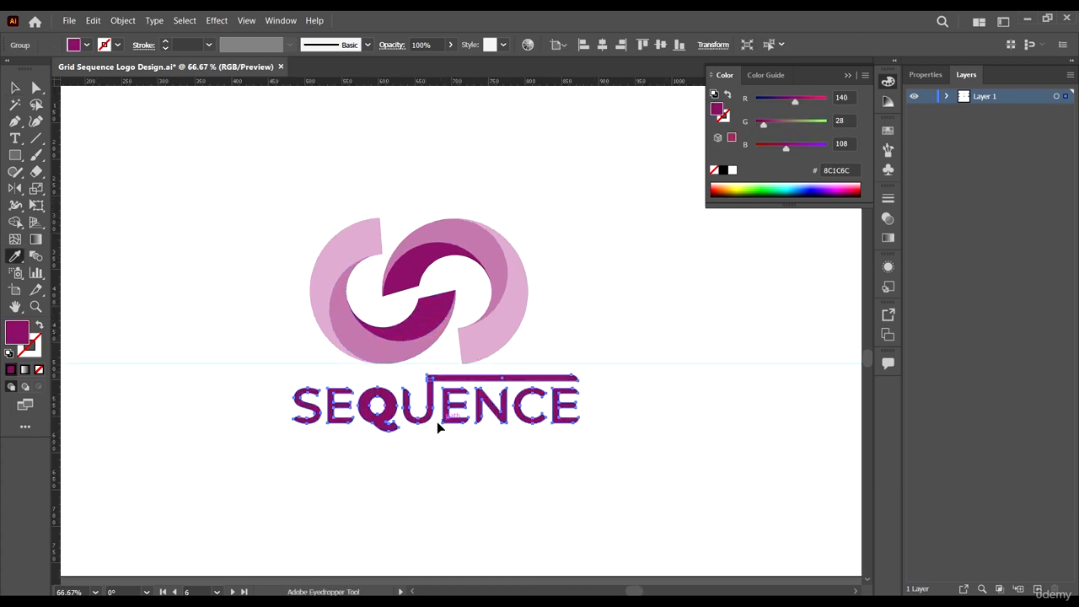
{"action": "key", "text": "v"}
{"action": "left_click", "coordinate": [393, 444]}
Recolour only the Q with the medium pink (#BA77A7) sampled from the middle band of the logo symbol
{"action": "key", "text": "a"}
{"action": "left_click", "coordinate": [391, 406]}
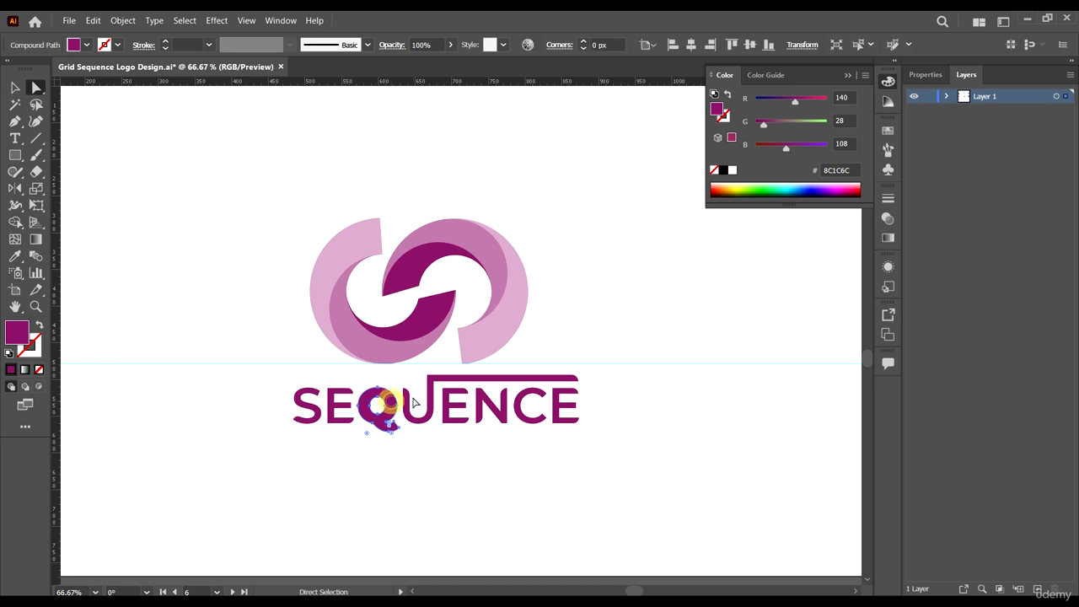
{"action": "key", "text": "i"}
{"action": "left_click", "coordinate": [505, 333]}
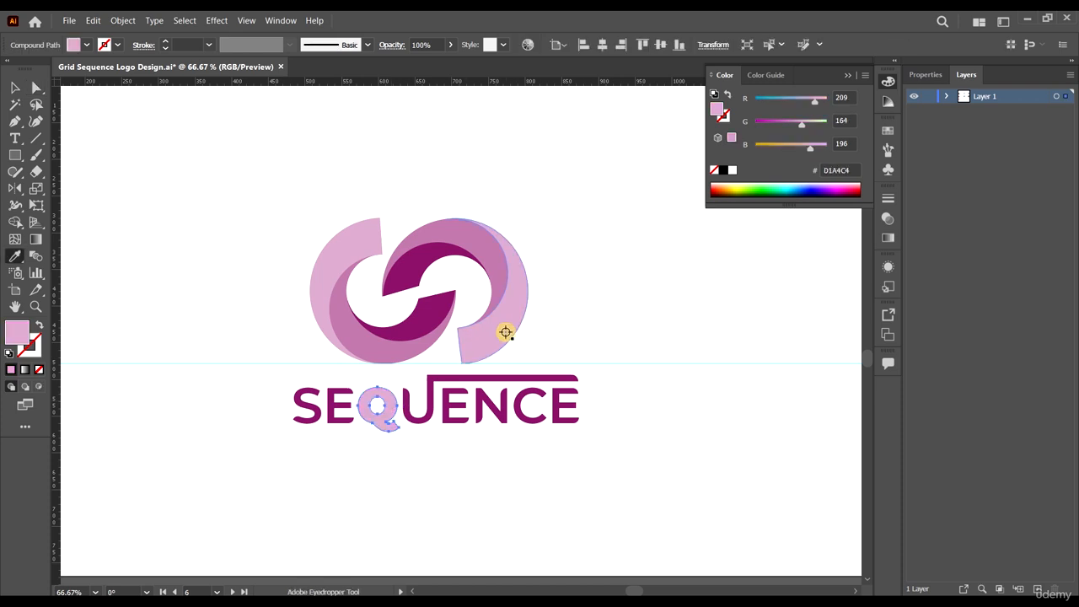
{"action": "left_click", "coordinate": [492, 256]}
{"action": "key", "text": "v"}
{"action": "left_click", "coordinate": [560, 481]}
{"action": "scroll", "coordinate": [543, 381], "scroll_direction": "down", "scroll_amount": 4}
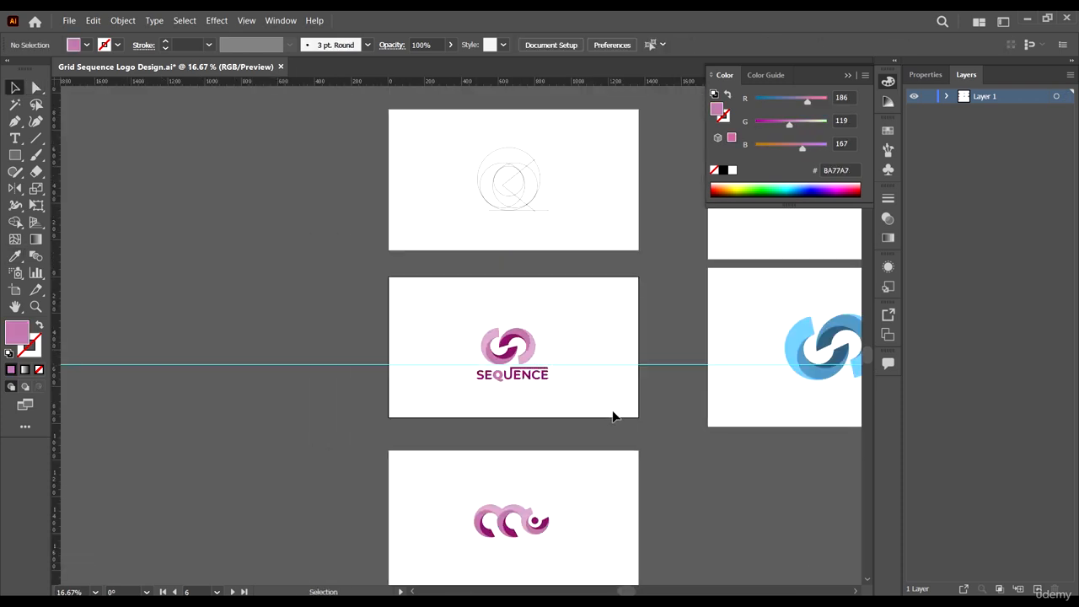
Delete the horizontal guide and scale the two-C symbol and its wordmark together down slightly about their centre
{"action": "left_click_drag", "start_coordinate": [599, 328], "coordinate": [600, 330]}
{"action": "key", "text": "Delete"}
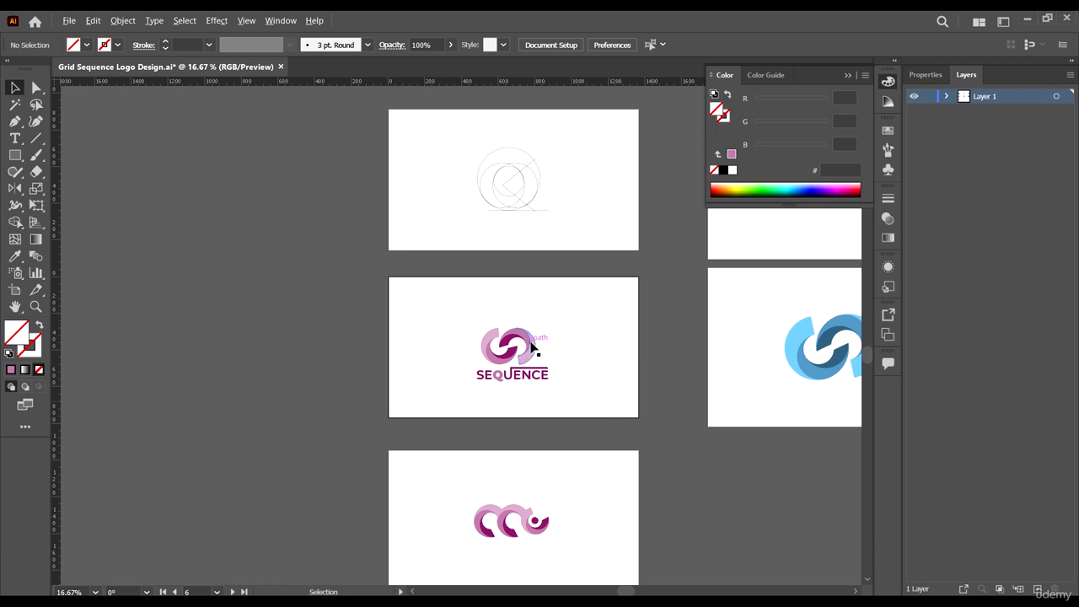
{"action": "scroll", "coordinate": [532, 345], "scroll_direction": "up", "scroll_amount": 3}
{"action": "left_click_drag", "start_coordinate": [663, 455], "coordinate": [330, 247]}
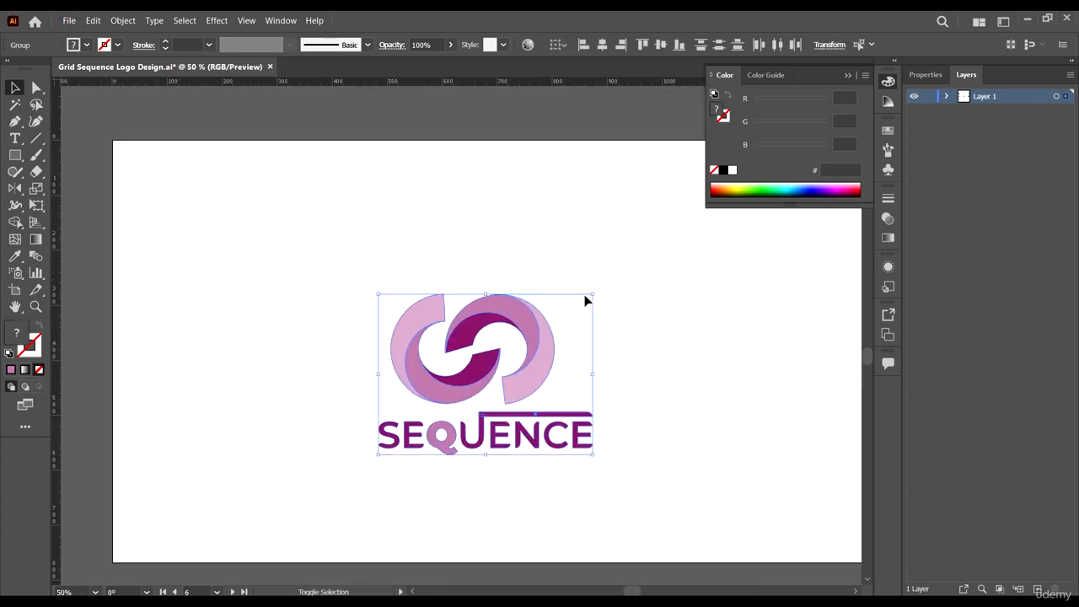
{"action": "left_click_drag", "start_coordinate": [592, 295], "coordinate": [579, 307]}
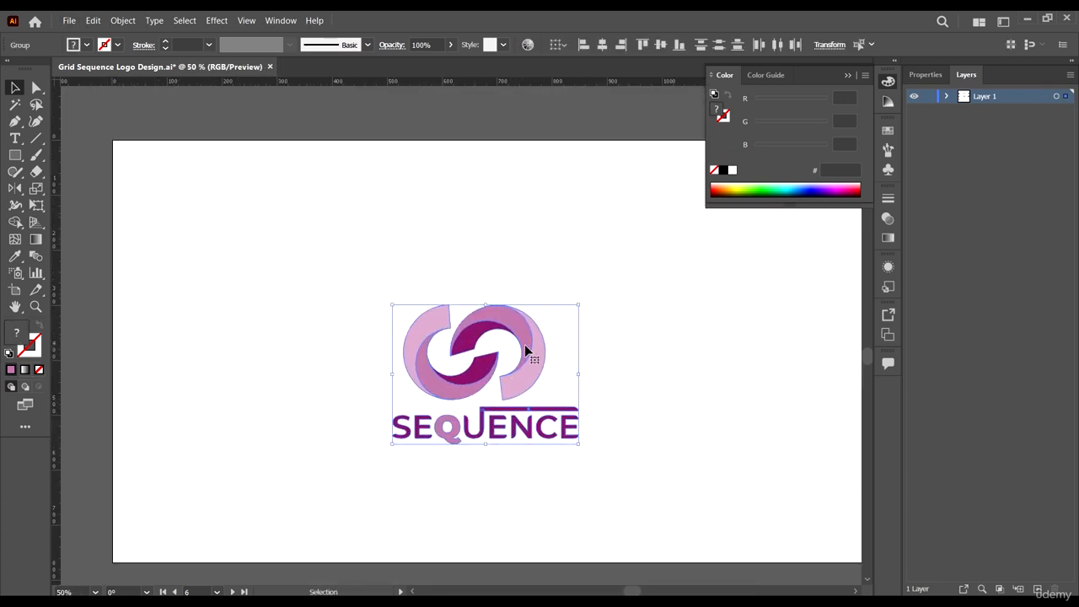
{"action": "left_click_drag", "start_coordinate": [527, 340], "coordinate": [526, 331]}
Copy the SEQUENCE wordmark onto the lower artboard, centred just beneath the three-C symbol
{"action": "scroll", "coordinate": [544, 341], "scroll_direction": "down", "scroll_amount": 2}
{"action": "scroll", "coordinate": [544, 340], "scroll_direction": "down", "scroll_amount": 2}
{"action": "left_click_drag", "start_coordinate": [622, 462], "coordinate": [585, 371]}
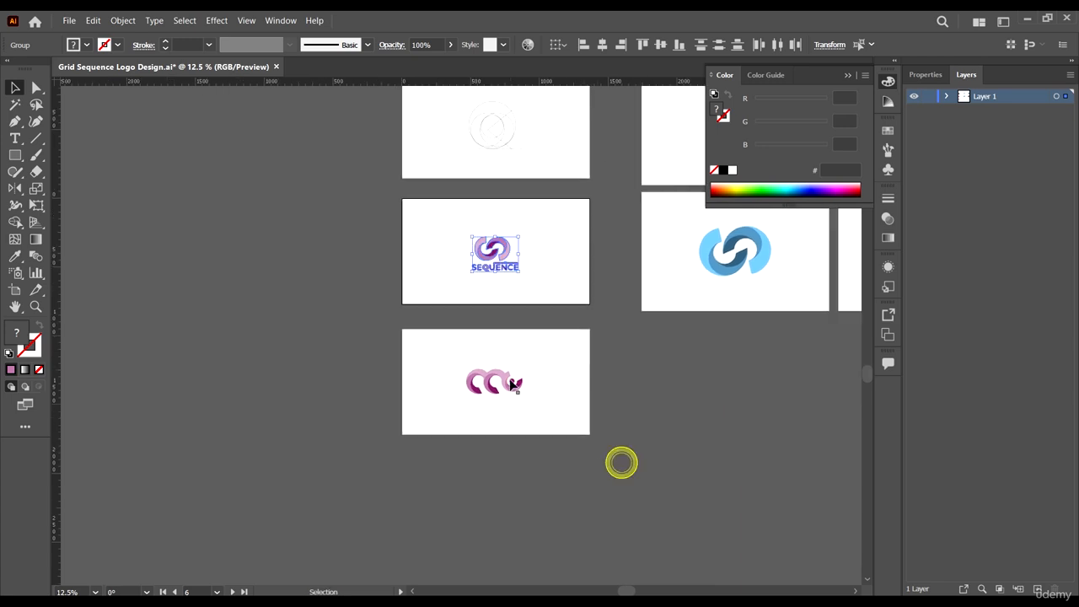
{"action": "scroll", "coordinate": [484, 338], "scroll_direction": "up", "scroll_amount": 3}
{"action": "left_click", "coordinate": [589, 269]}
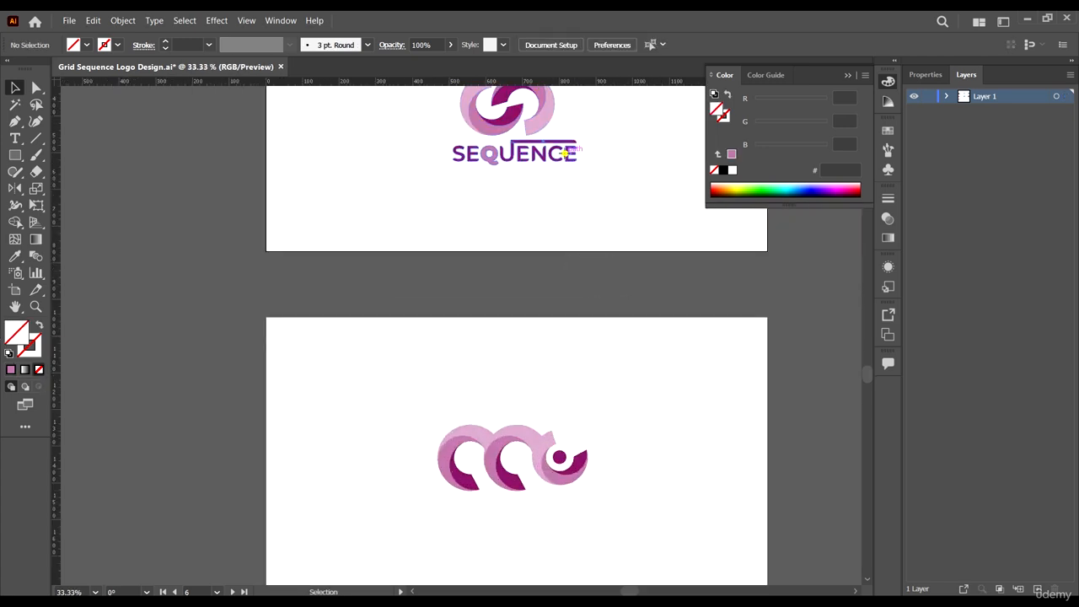
{"action": "left_click", "coordinate": [567, 156]}
{"action": "left_click_drag", "start_coordinate": [566, 157], "coordinate": [570, 511]}
{"action": "scroll", "coordinate": [280, 348], "scroll_direction": "up", "scroll_amount": 2}
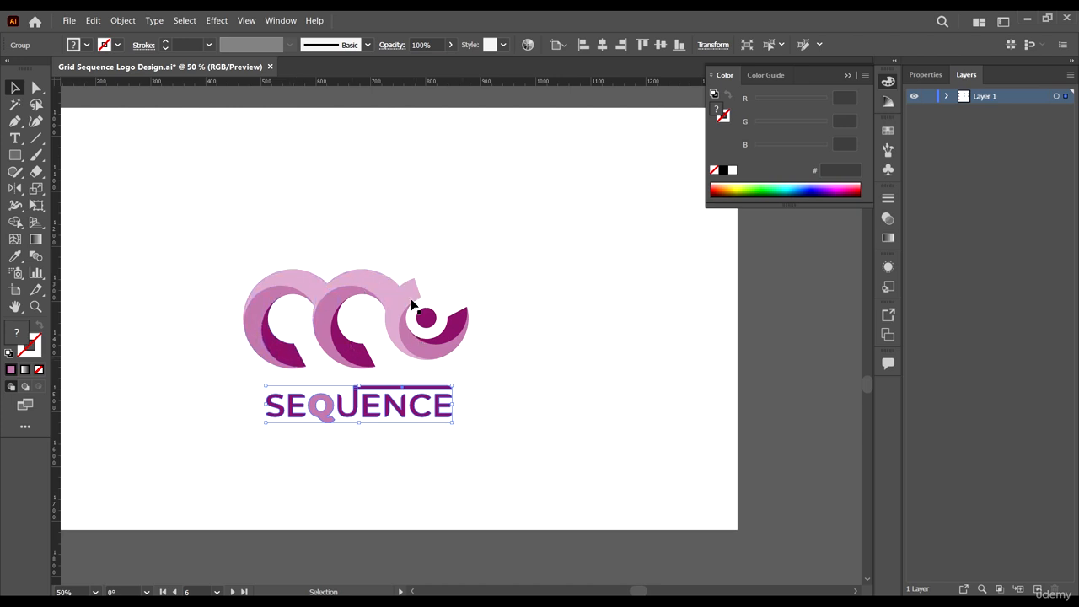
{"action": "left_click_drag", "start_coordinate": [514, 377], "coordinate": [672, 416]}
{"action": "left_click_drag", "start_coordinate": [600, 421], "coordinate": [545, 383]}
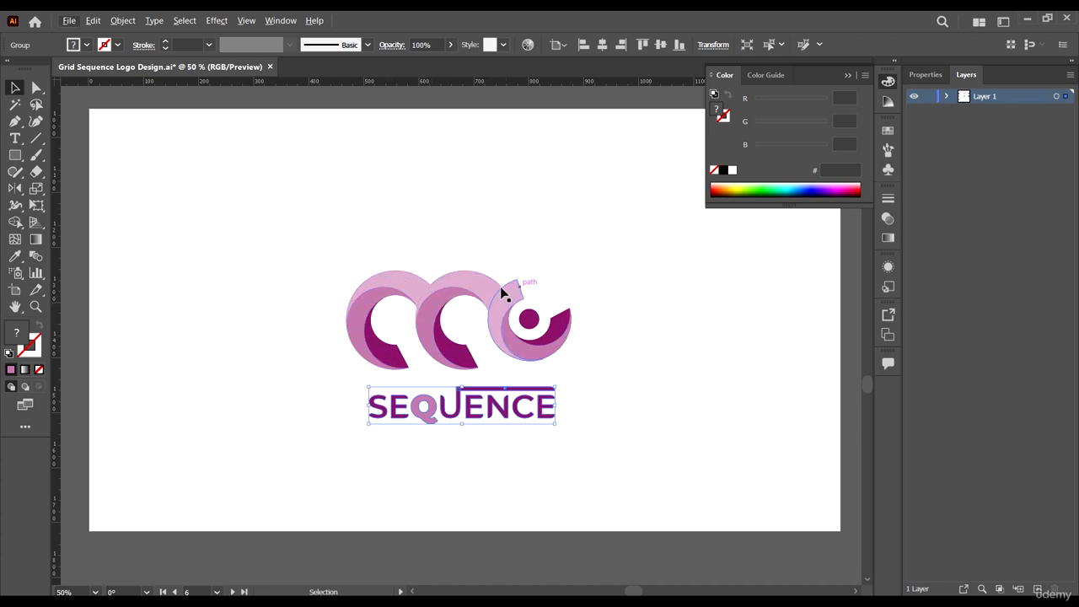
{"action": "scroll", "coordinate": [571, 330], "scroll_direction": "down", "scroll_amount": 2}
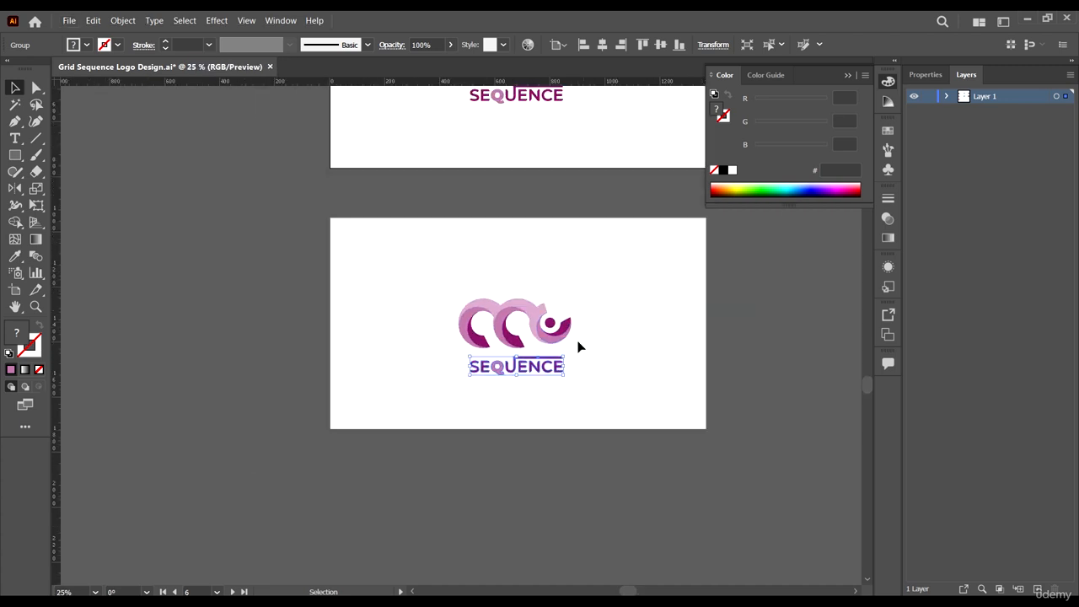
Try a duplicate of the dark magenta dot at the upper left of the first C in the three-C symbol
{"action": "scroll", "coordinate": [575, 339], "scroll_direction": "up", "scroll_amount": 2}
{"action": "key", "text": "a"}
{"action": "left_click", "coordinate": [528, 314]}
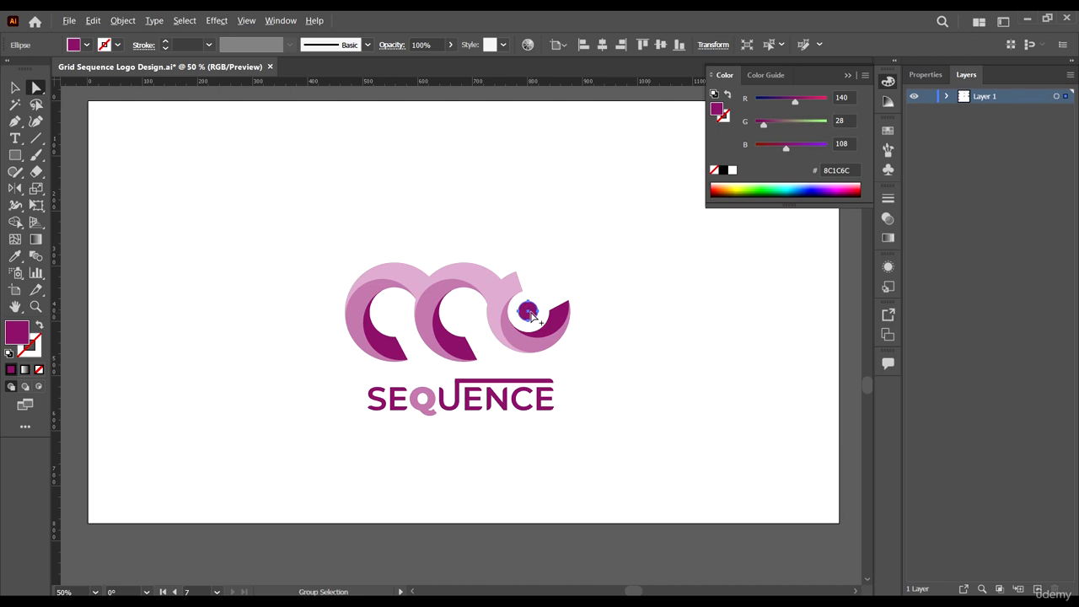
{"action": "scroll", "coordinate": [531, 315], "scroll_direction": "up", "scroll_amount": 2}
{"action": "left_click_drag", "start_coordinate": [543, 313], "coordinate": [207, 242]}
{"action": "left_click", "coordinate": [235, 234]}
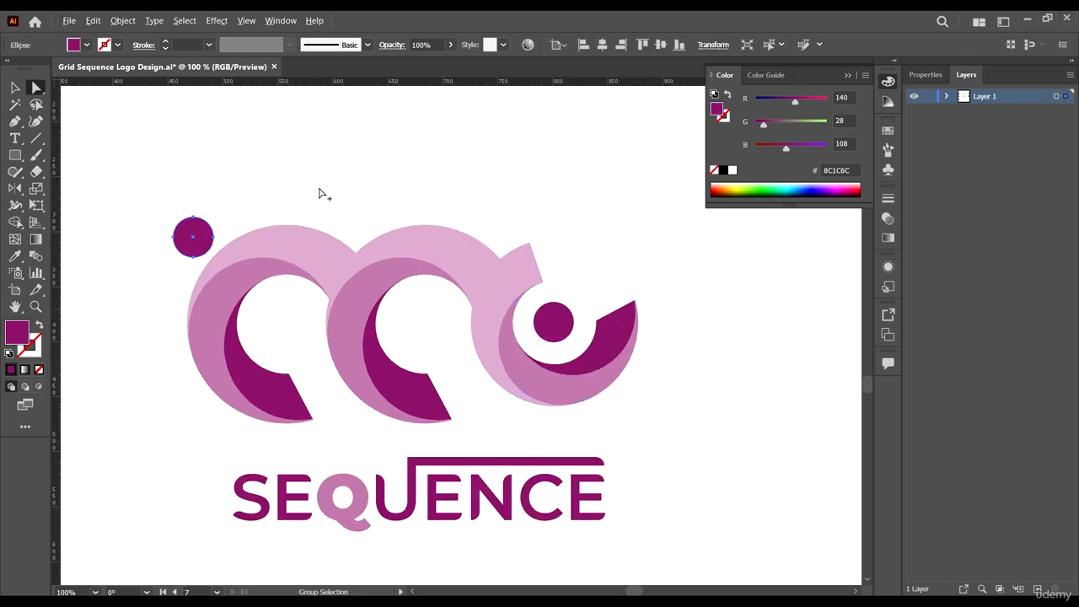
{"action": "scroll", "coordinate": [320, 193], "scroll_direction": "down", "scroll_amount": 3}
{"action": "left_click_drag", "start_coordinate": [374, 315], "coordinate": [428, 397]}
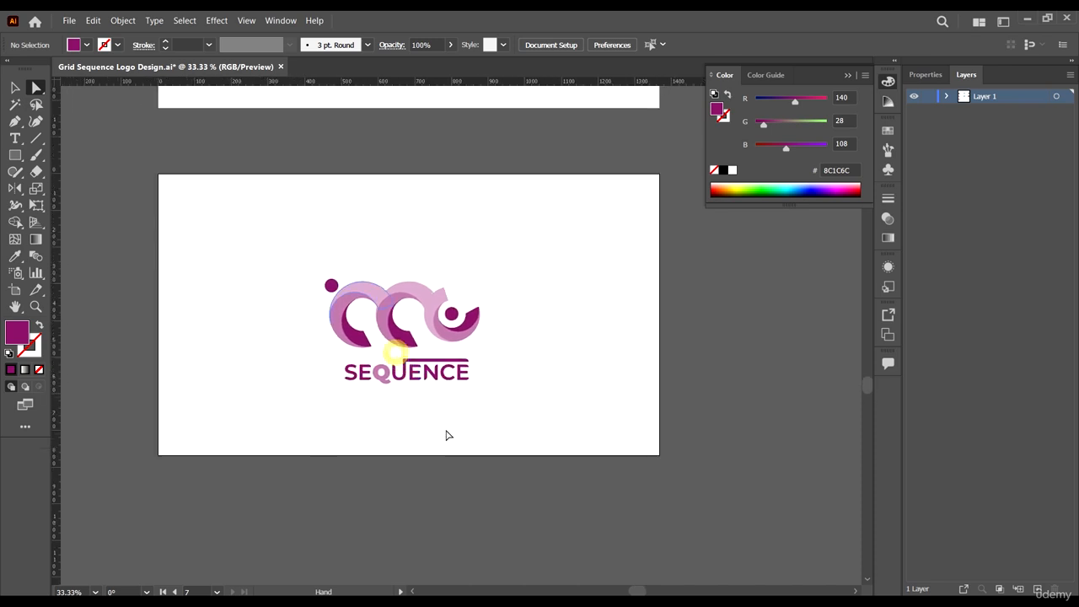
{"action": "left_click_drag", "start_coordinate": [331, 286], "coordinate": [460, 328]}
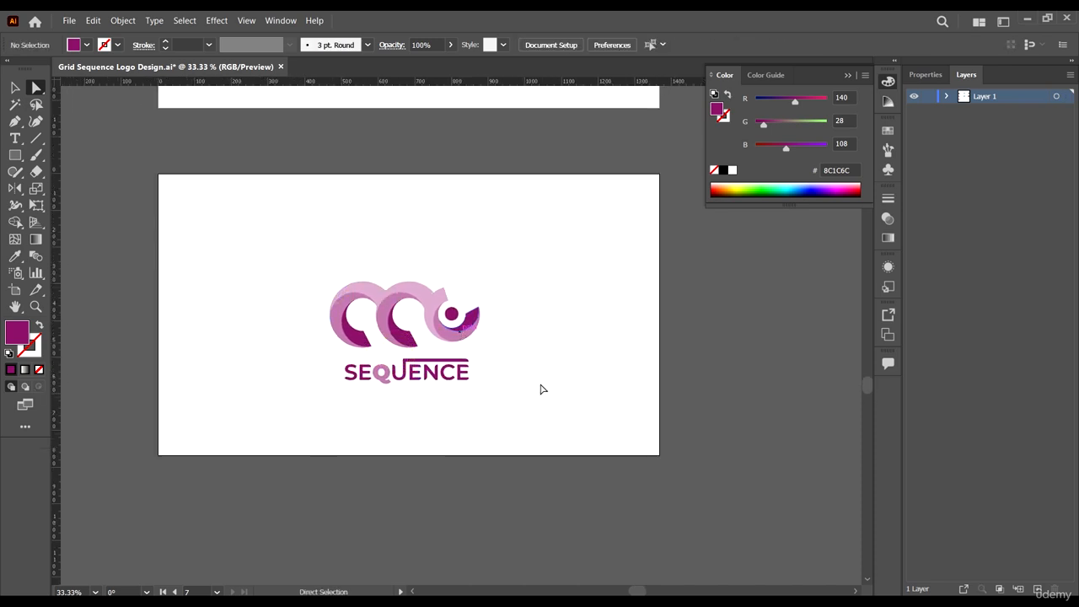
Review the two finished magenta logo artboards alongside the blue and brown reference logos
{"action": "left_click", "coordinate": [14, 87]}
{"action": "scroll", "coordinate": [468, 355], "scroll_direction": "up", "scroll_amount": 1}
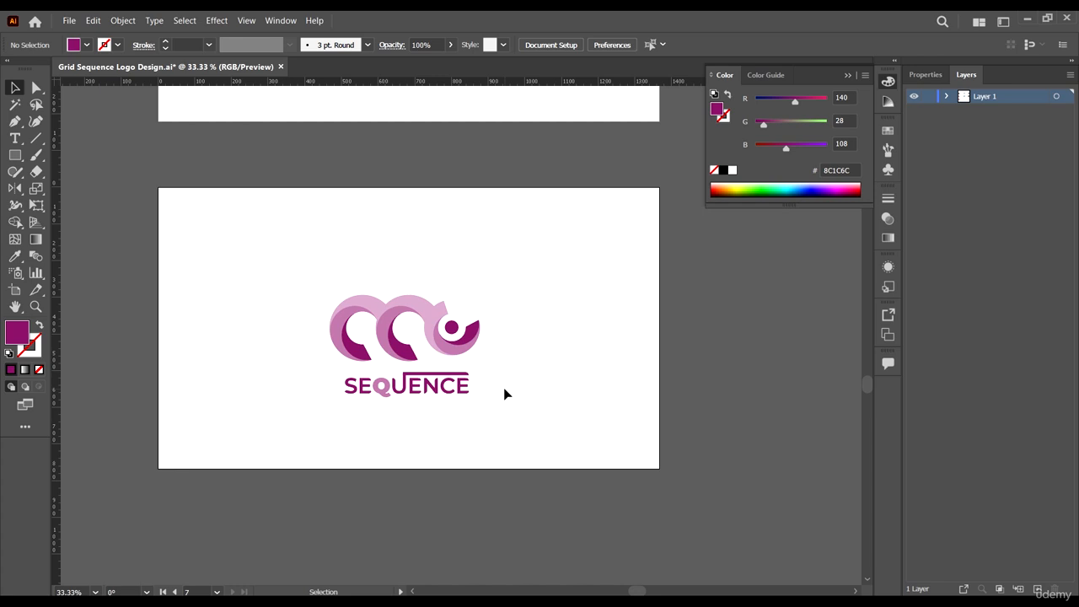
{"action": "scroll", "coordinate": [428, 306], "scroll_direction": "down", "scroll_amount": 3}
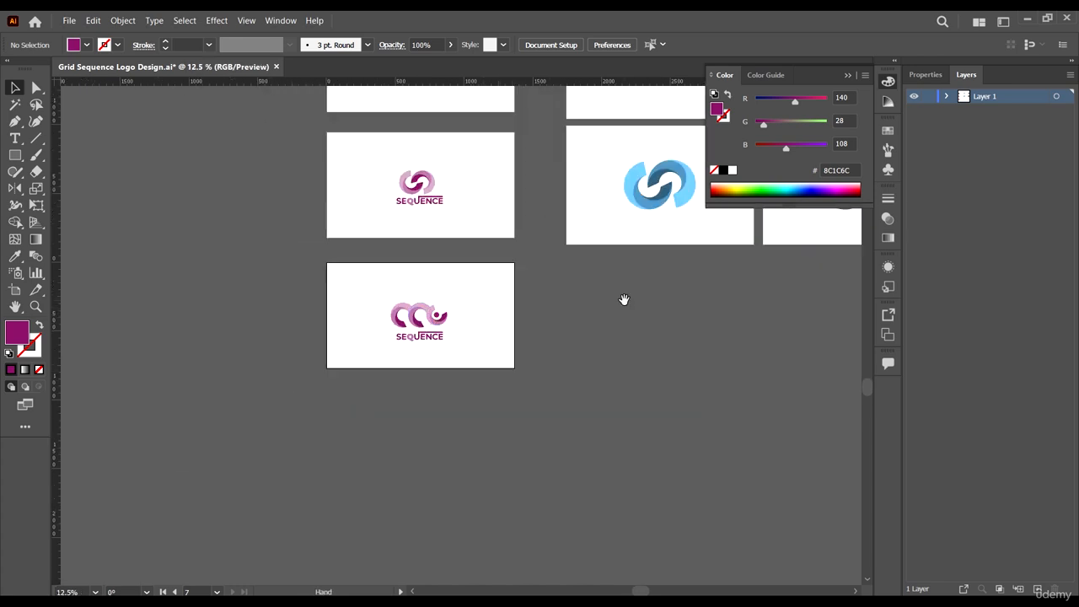
{"action": "left_click_drag", "start_coordinate": [619, 310], "coordinate": [421, 455]}
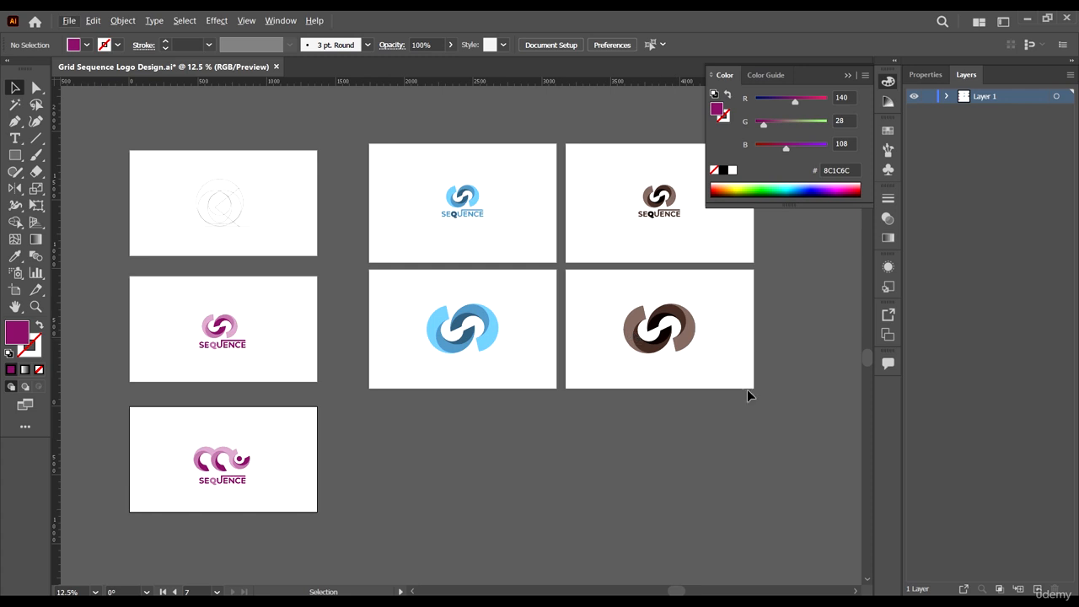
{"action": "left_click_drag", "start_coordinate": [573, 280], "coordinate": [573, 278]}
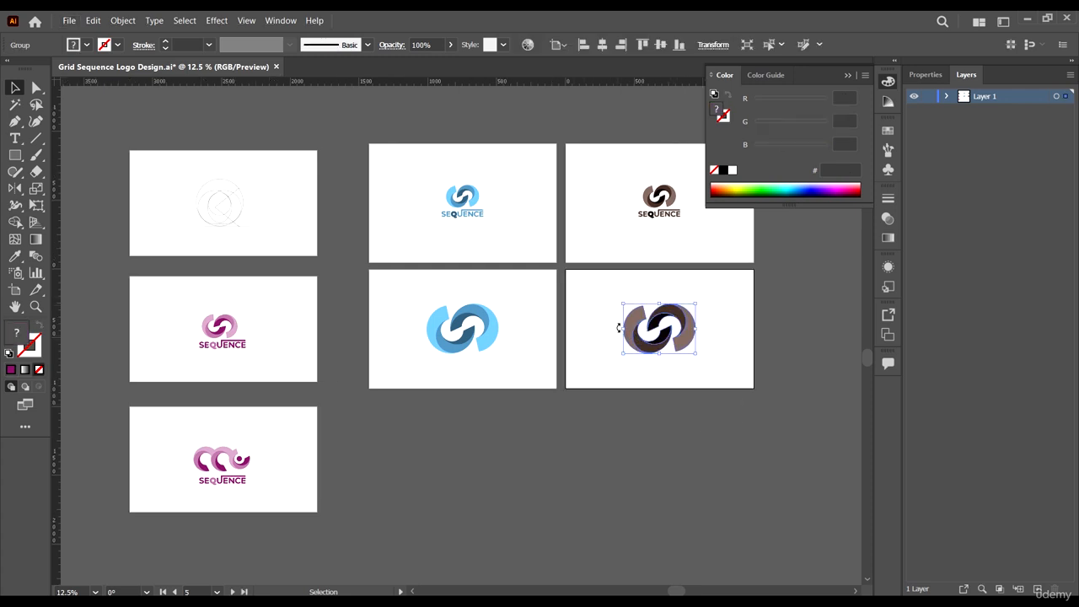
{"action": "left_click_drag", "start_coordinate": [391, 474], "coordinate": [361, 401]}
{"action": "scroll", "coordinate": [363, 401], "scroll_direction": "up", "scroll_amount": 2}
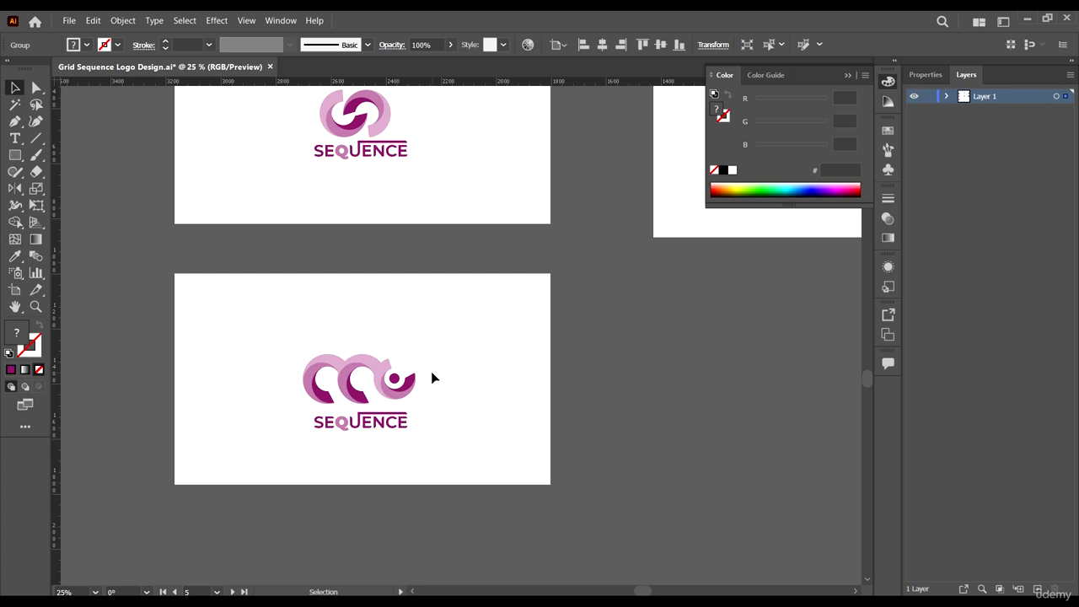
{"action": "scroll", "coordinate": [431, 374], "scroll_direction": "up", "scroll_amount": 2}
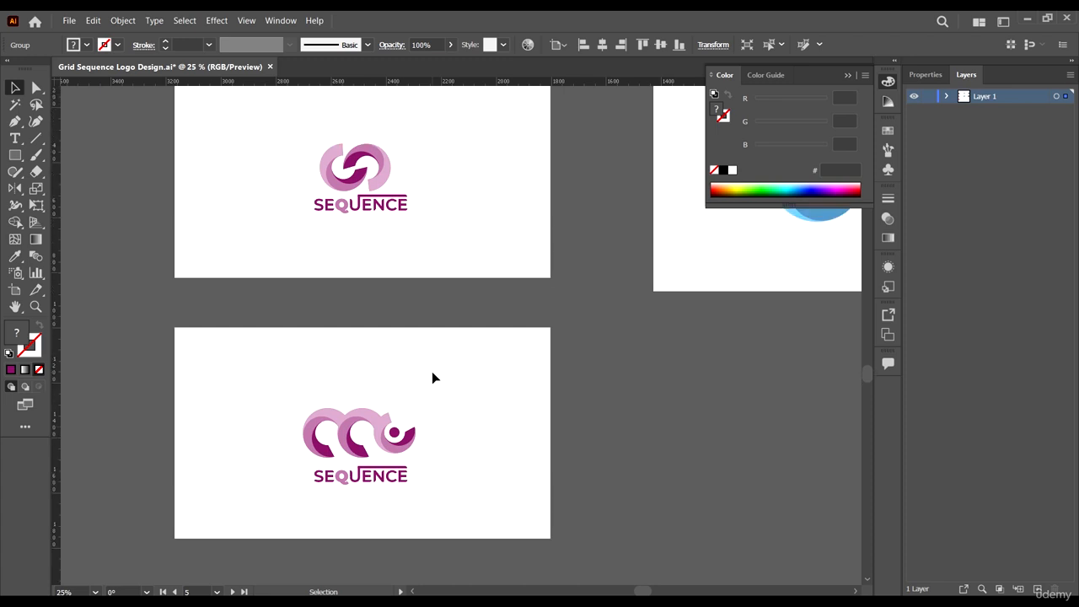